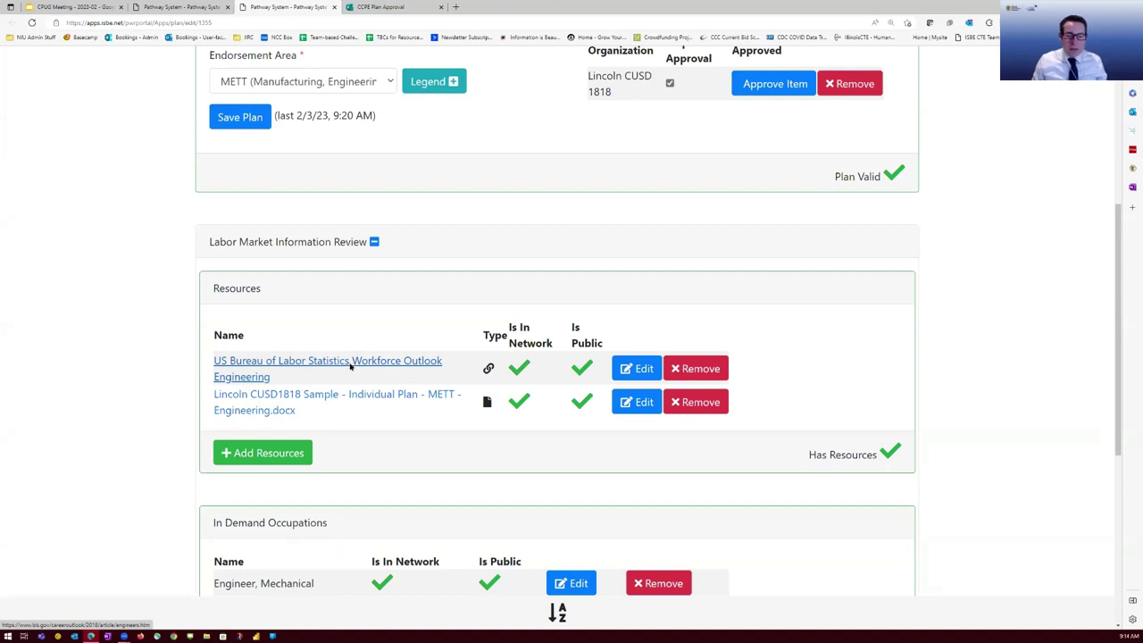
# Step: View the US Bureau of Labor Statistics engineers outlook article in a new tab, then return to the plan
pyautogui.click(349, 365)
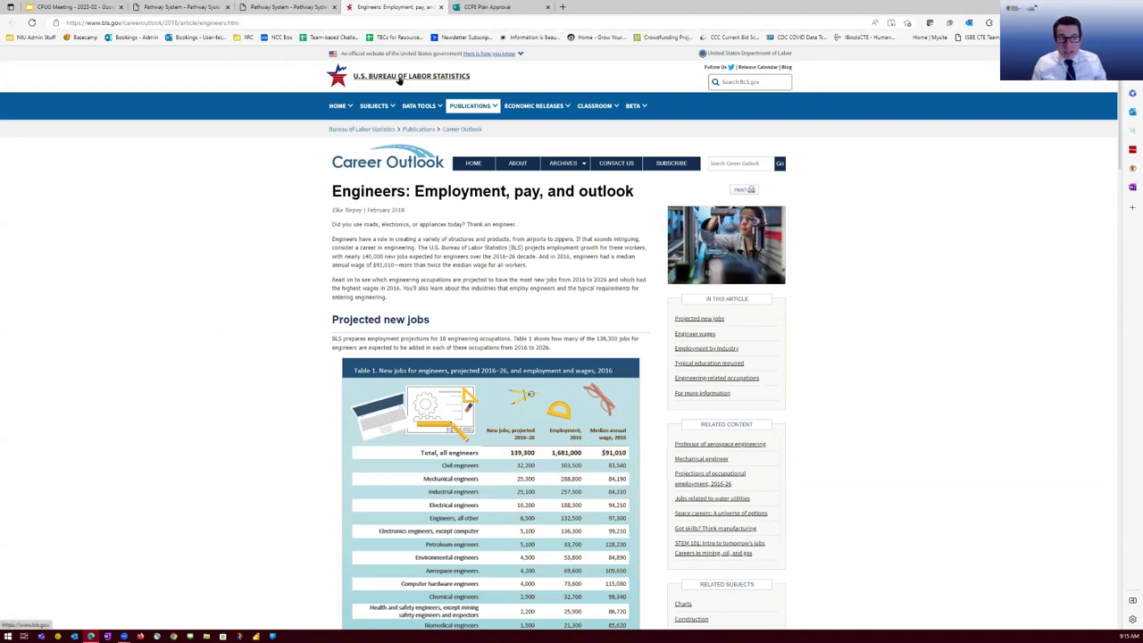
pyautogui.click(289, 9)
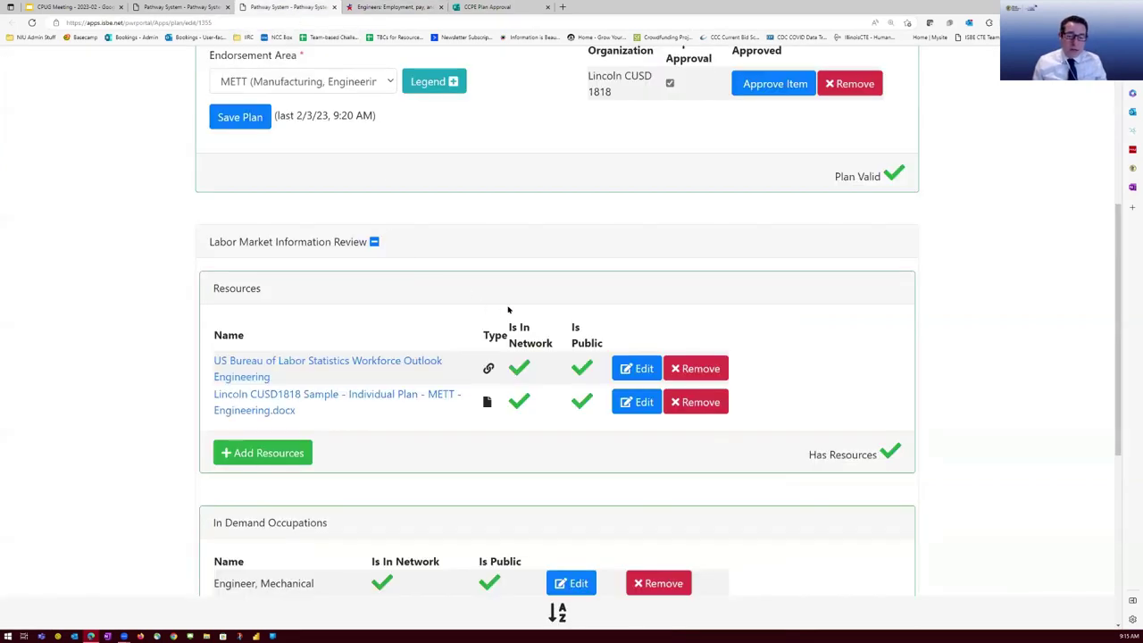
# Step: Review the BLS resource's engineer-demand and $91,000 salary description in its edit form, then save it
pyautogui.click(640, 369)
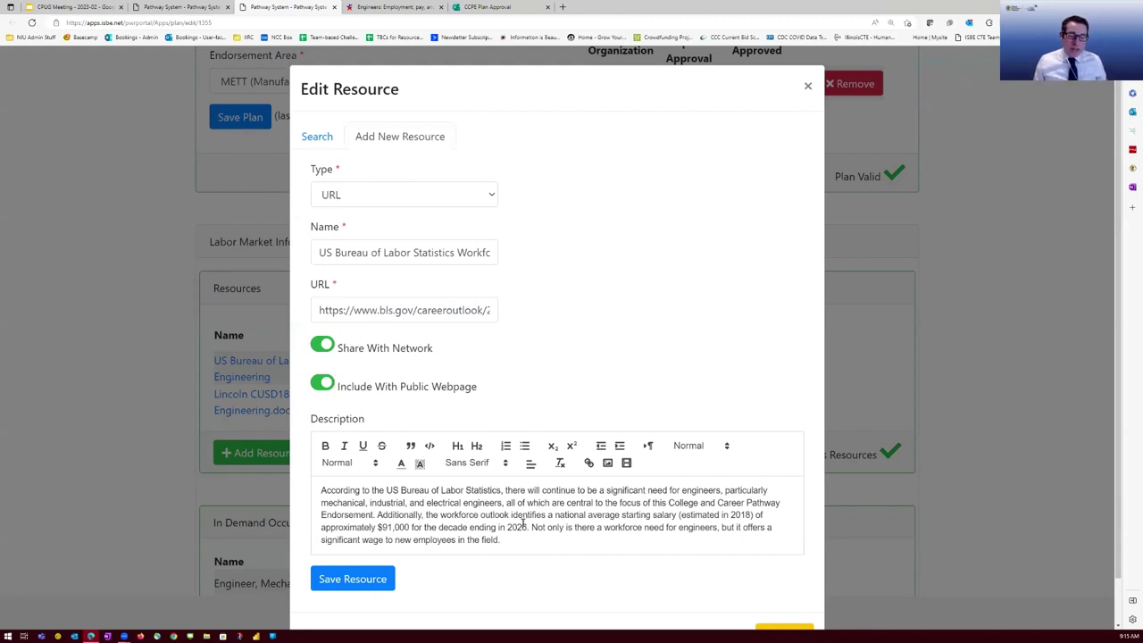
pyautogui.moveTo(520, 540); pyautogui.dragTo(310, 487)
pyautogui.scroll(-1, 530, 515)
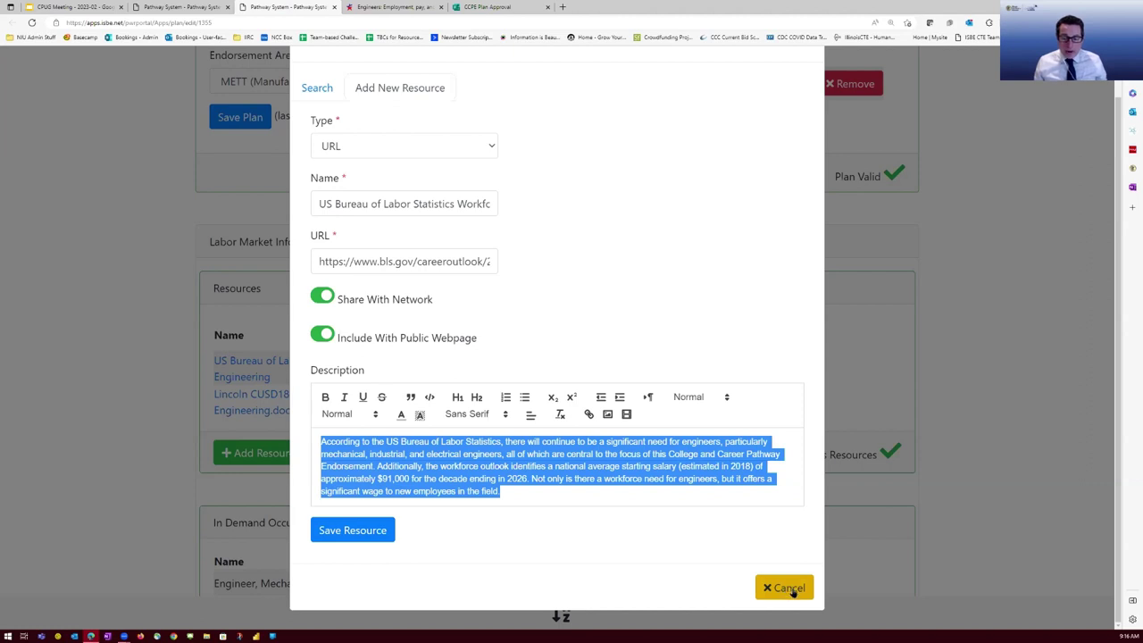
pyautogui.click(366, 533)
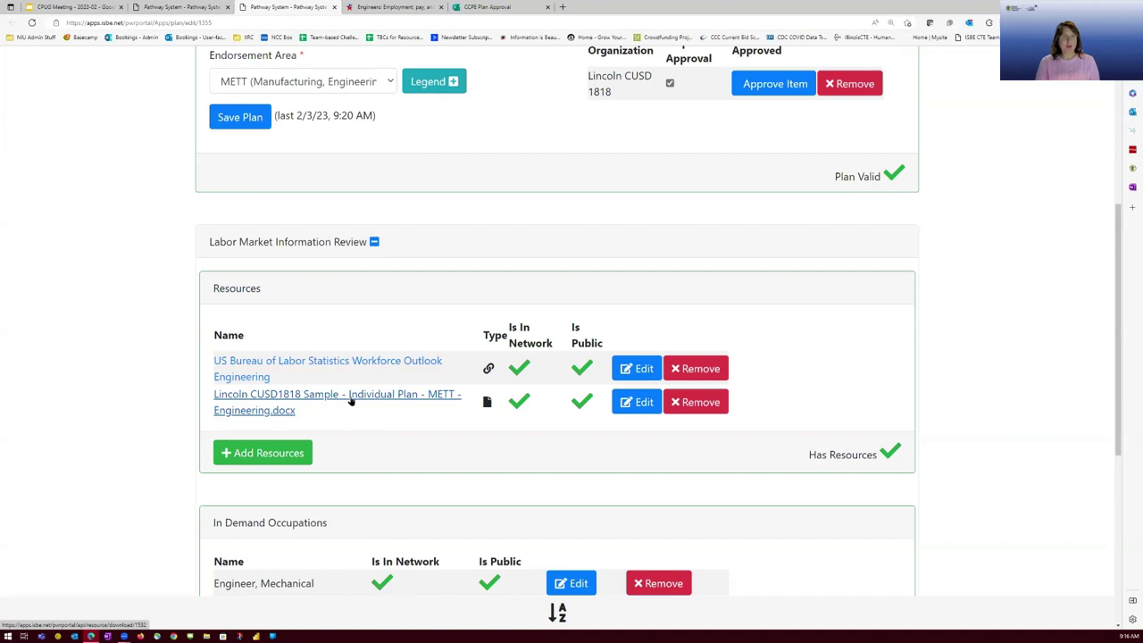
pyautogui.click(636, 403)
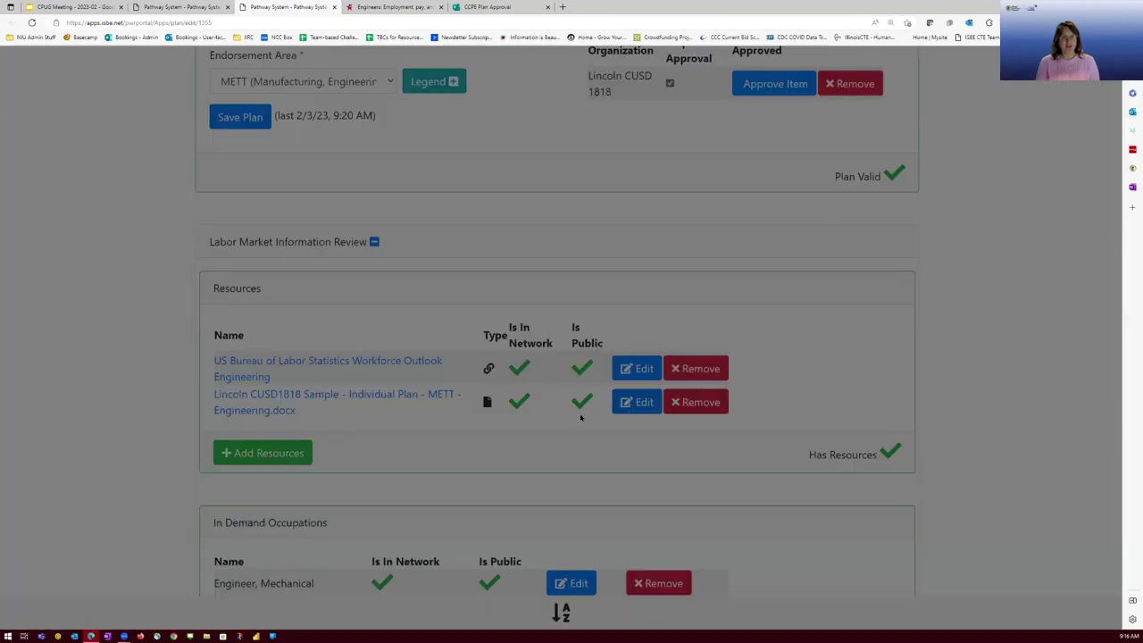
pyautogui.scroll(-4, 639, 388)
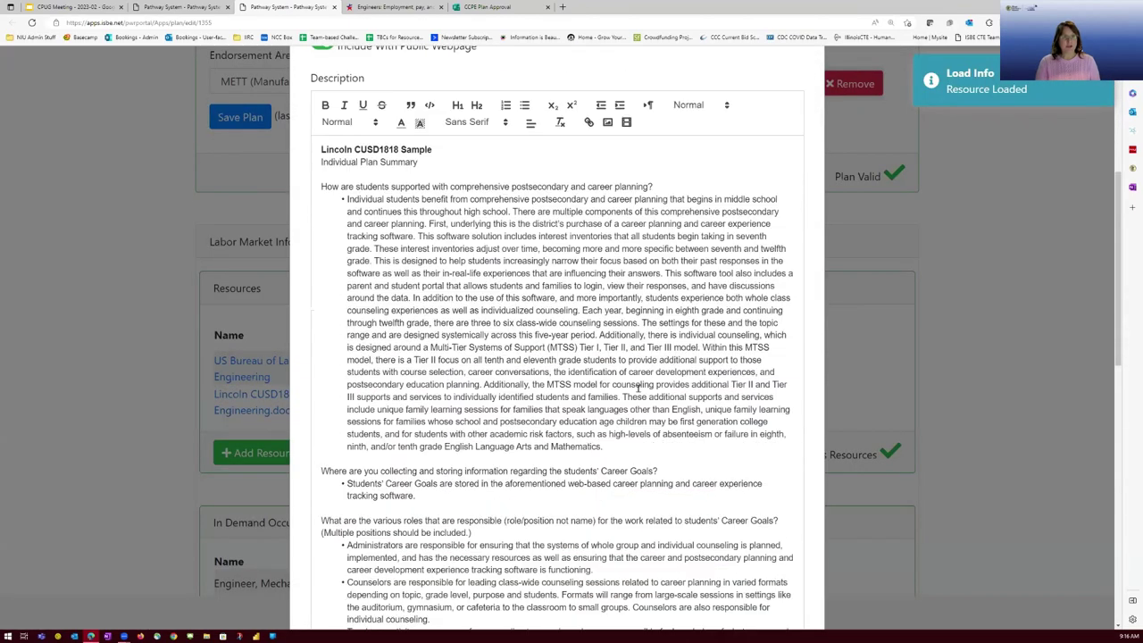
pyautogui.scroll(5, 747, 266)
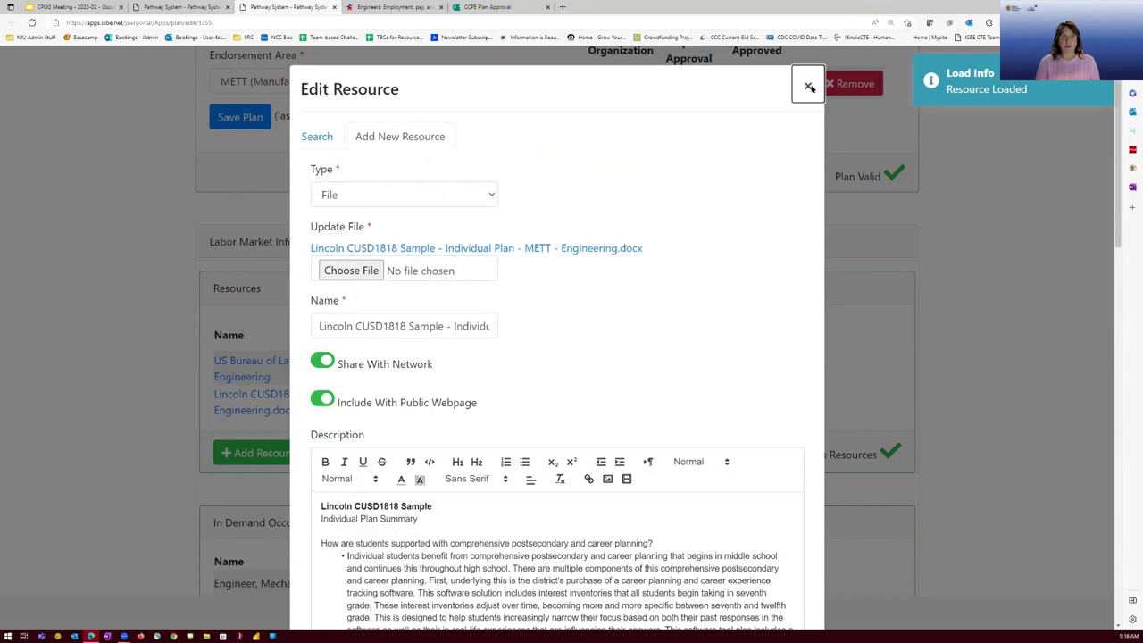
pyautogui.click(808, 87)
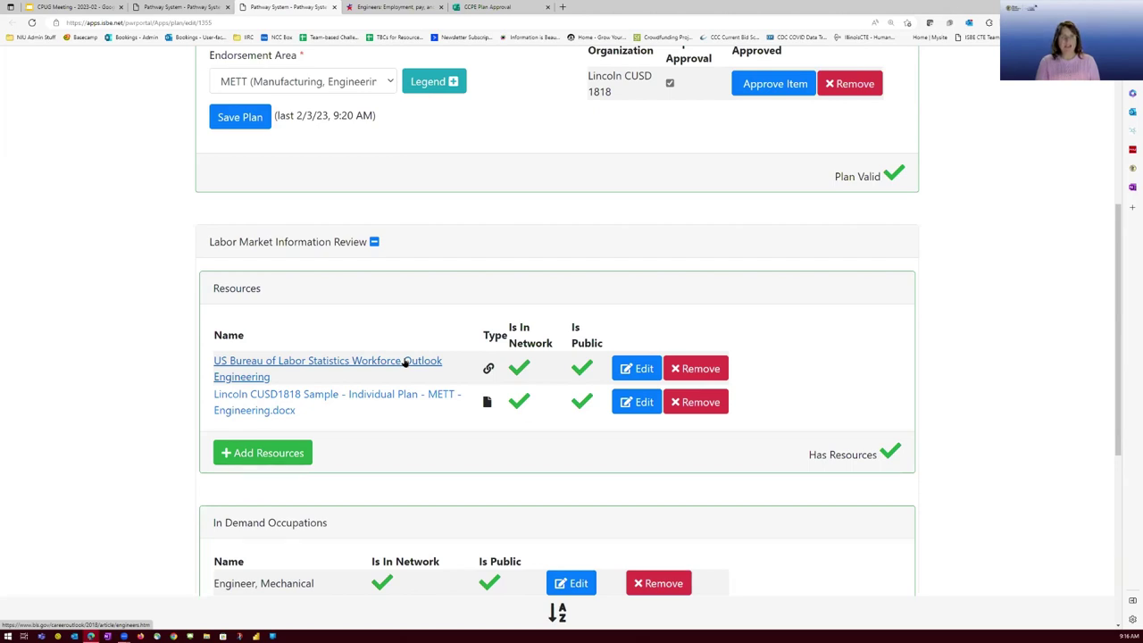
# Step: Reopen the BLS resource, keep URL as its type and save it with the description unchanged
pyautogui.click(639, 369)
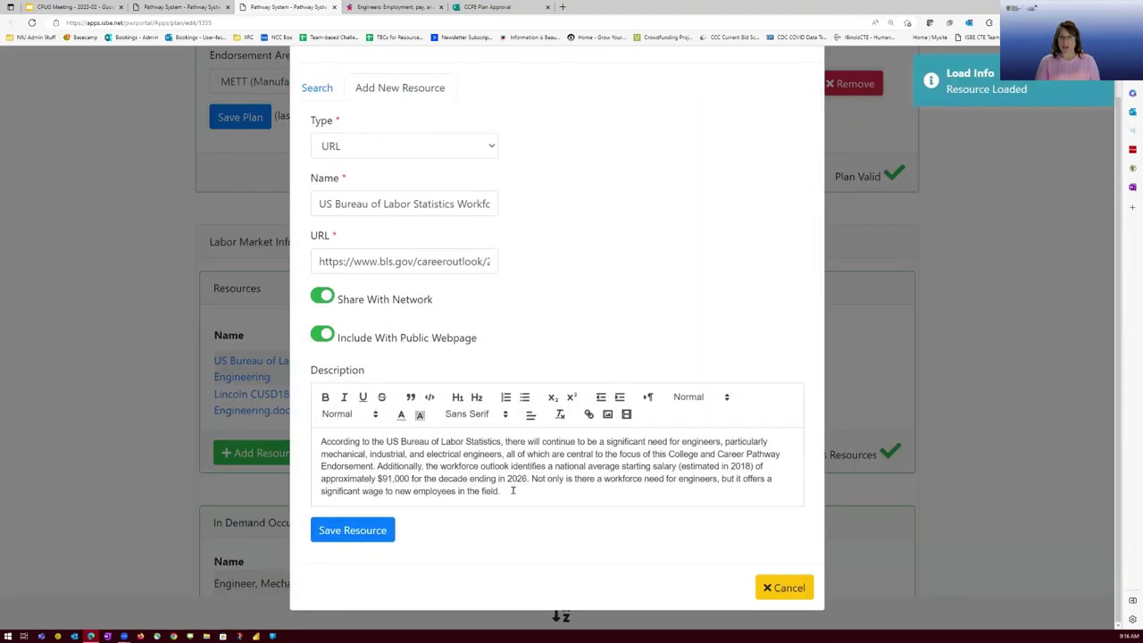
pyautogui.moveTo(513, 490); pyautogui.dragTo(322, 441)
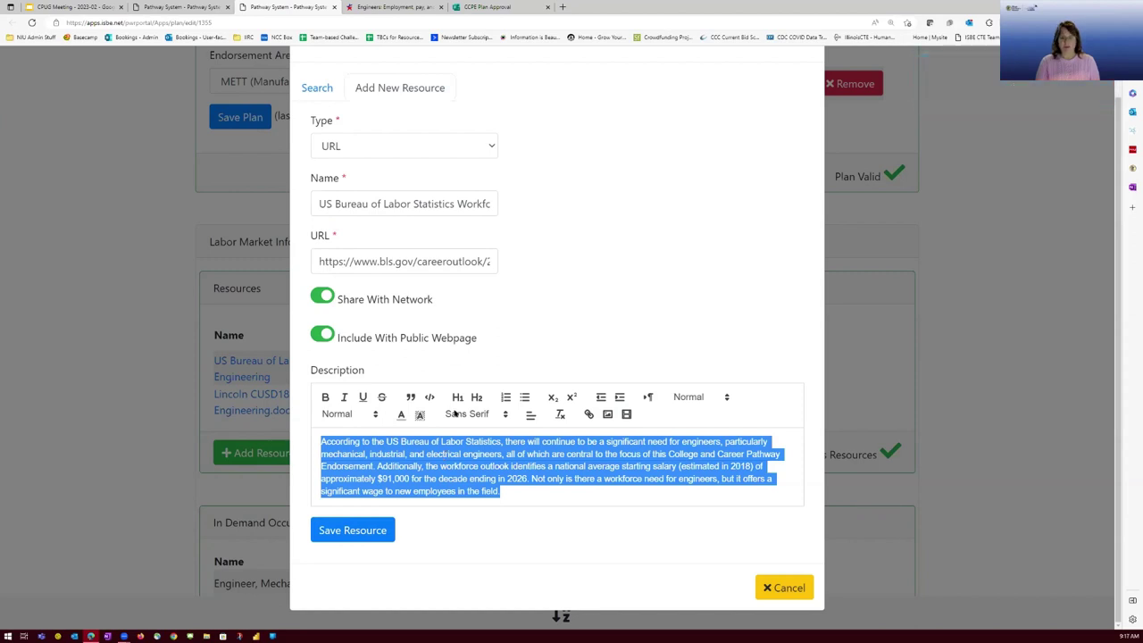
pyautogui.click(429, 154)
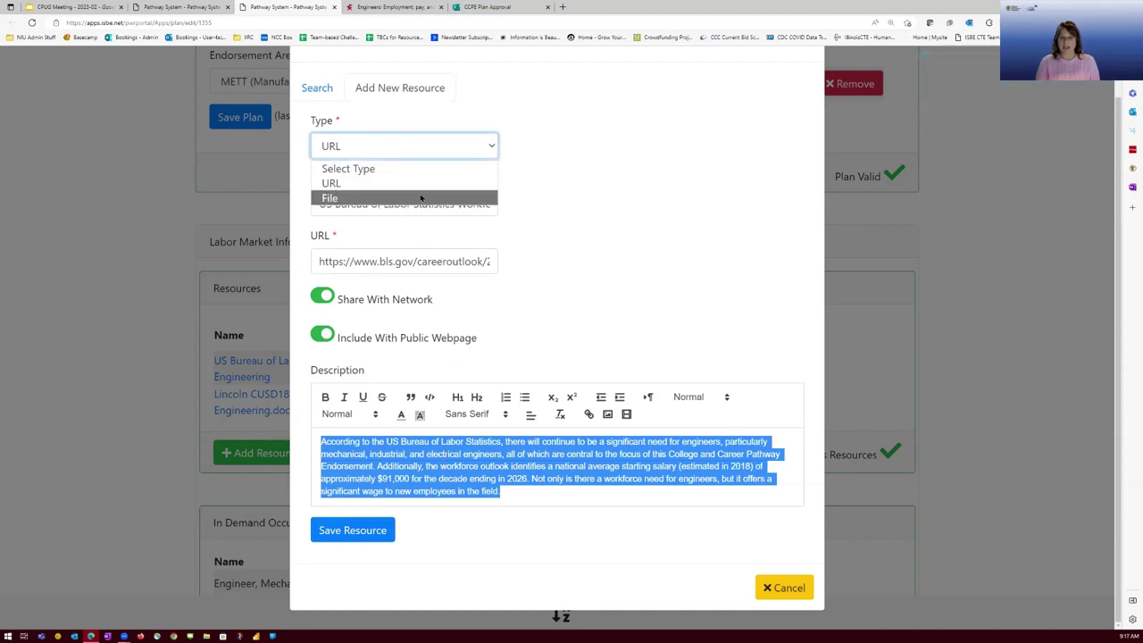
pyautogui.click(577, 192)
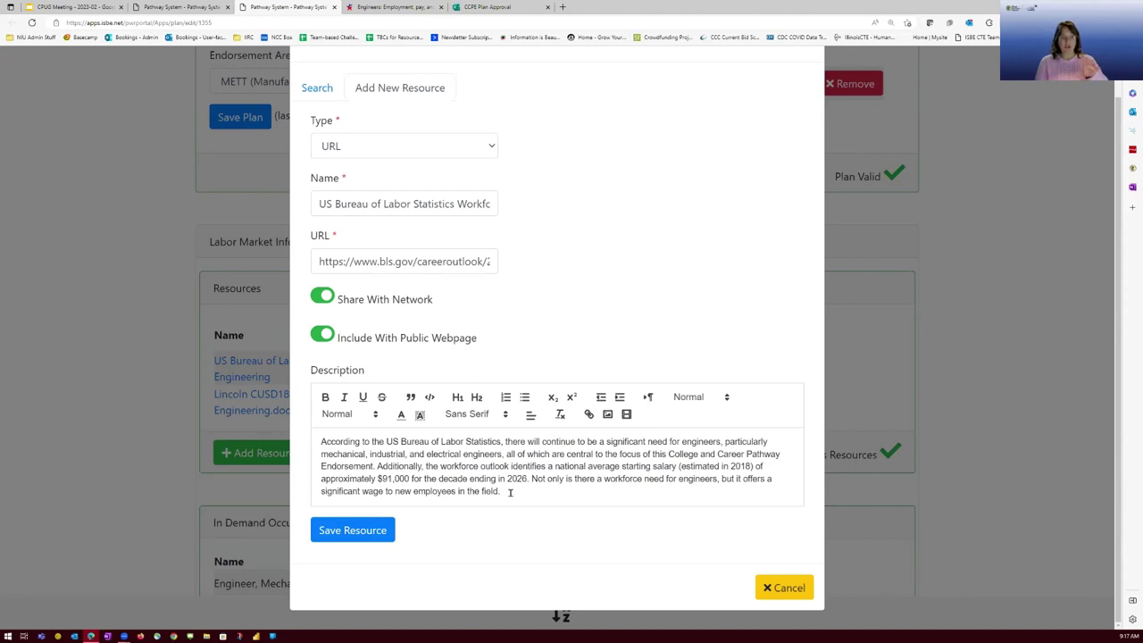
pyautogui.moveTo(510, 492); pyautogui.dragTo(318, 441)
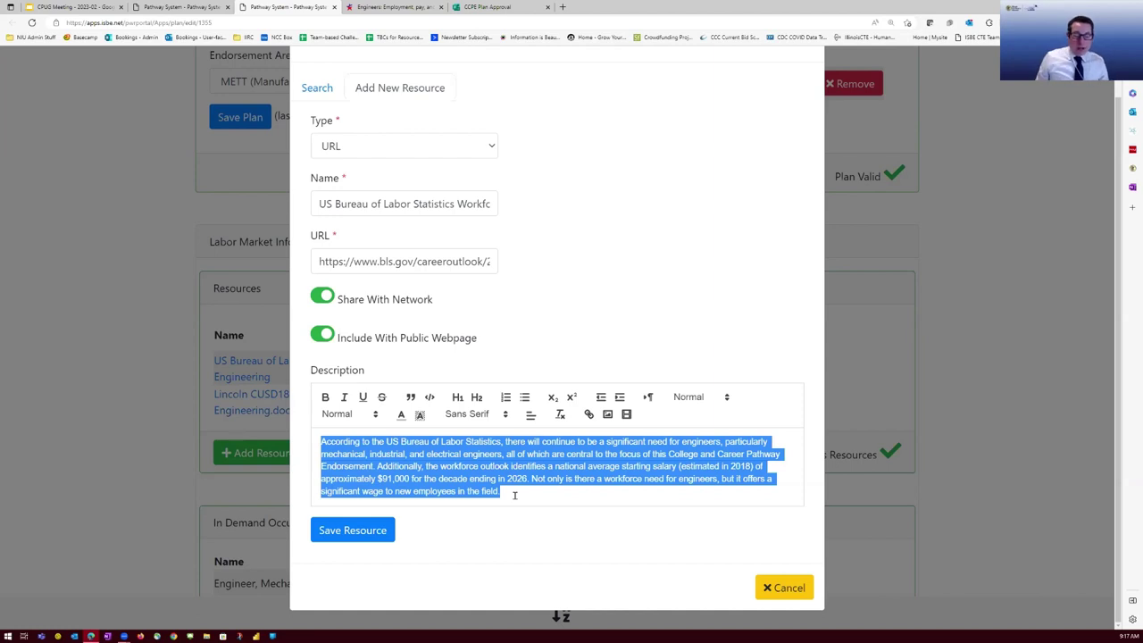
pyautogui.click(384, 534)
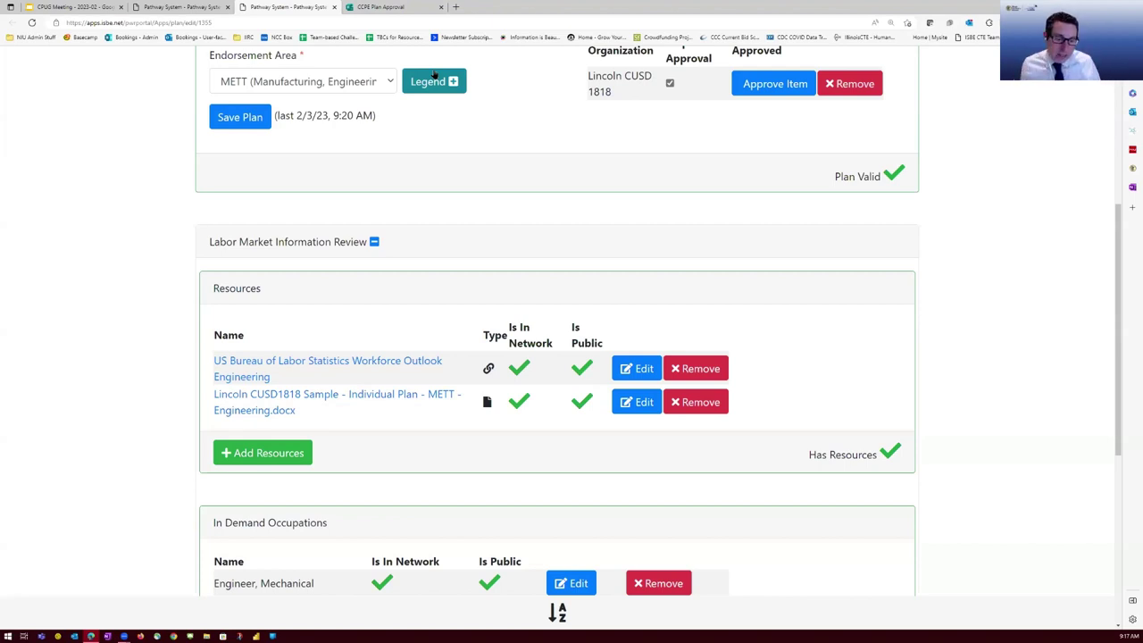
# Step: Download the Lincoln CUSD1818 Sample .docx individual plan and open it from the download prompt
pyautogui.click(352, 399)
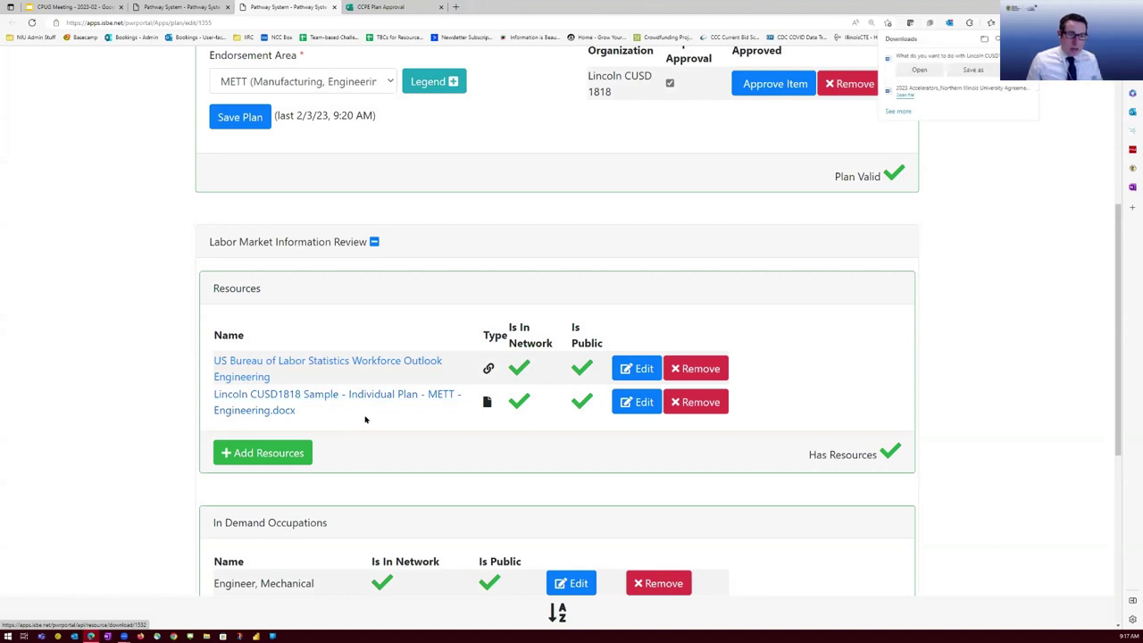
pyautogui.click(916, 70)
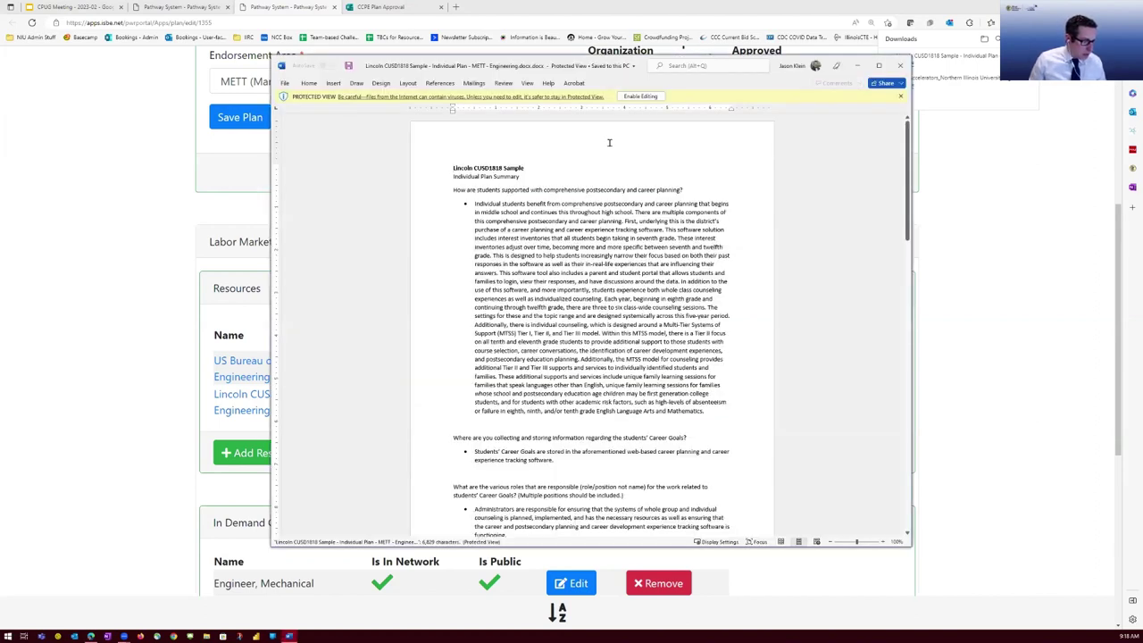
pyautogui.click(641, 97)
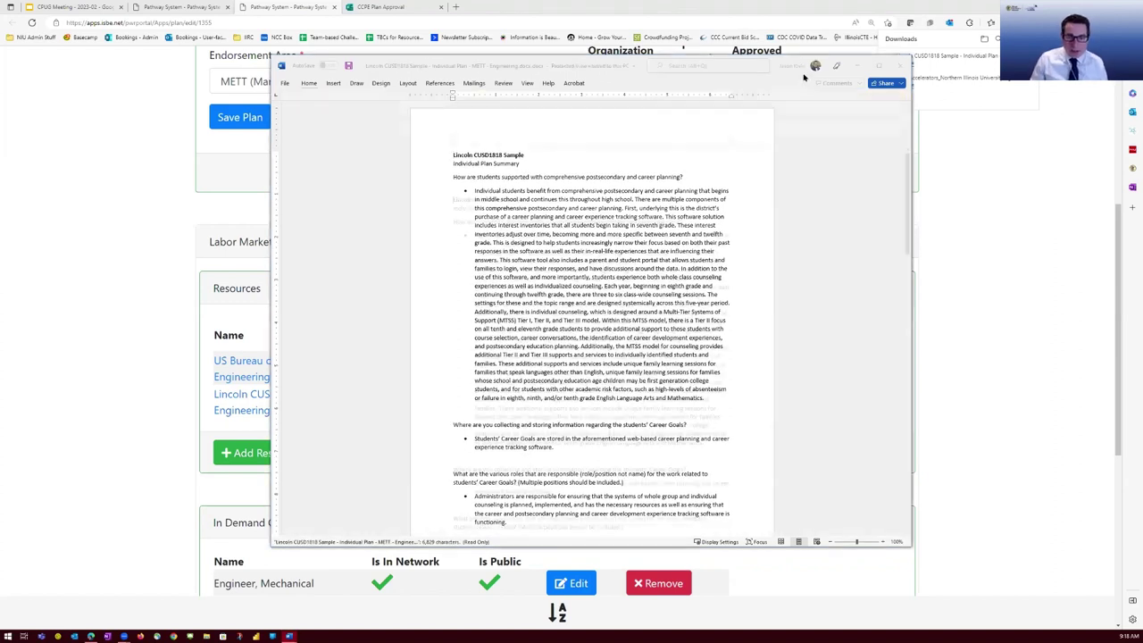
pyautogui.moveTo(609, 72); pyautogui.dragTo(606, 50)
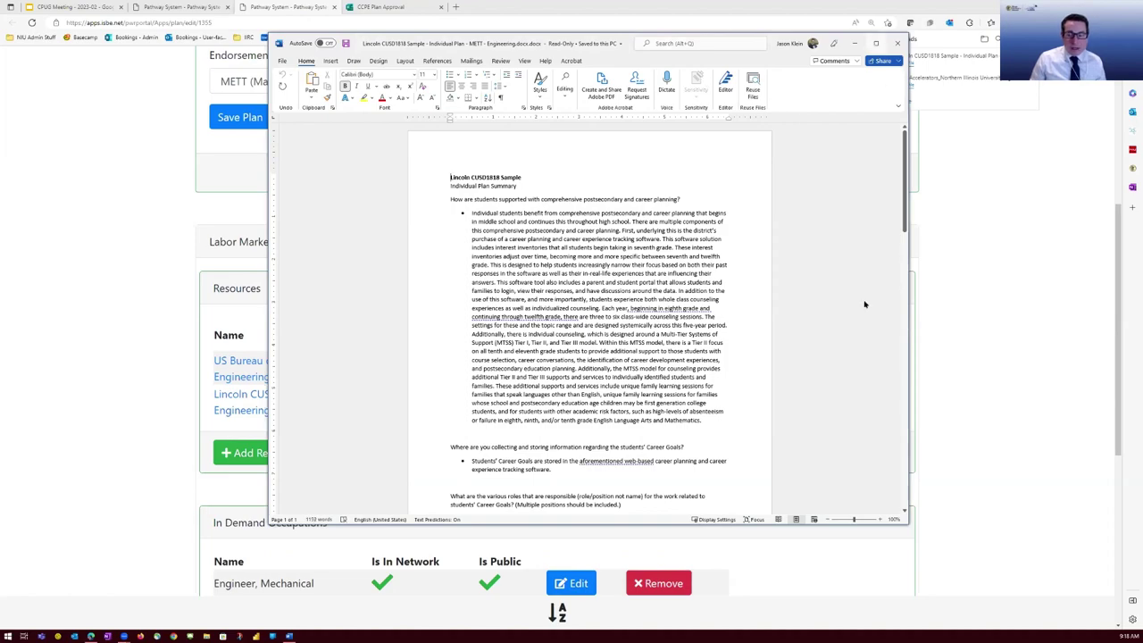
pyautogui.press('super+Up')
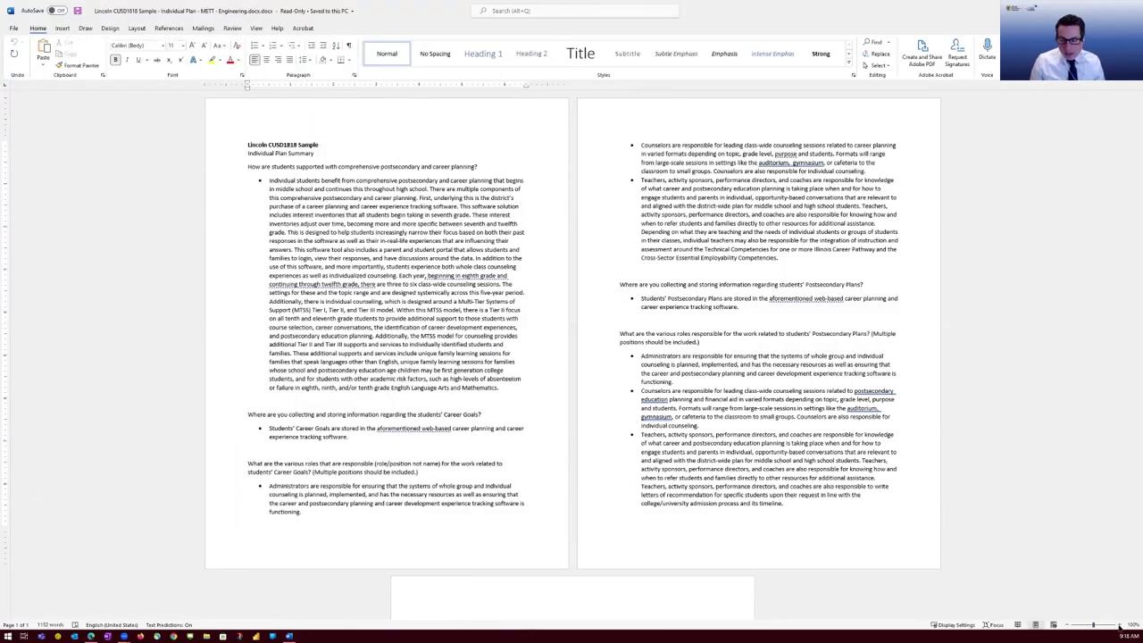
pyautogui.click(1120, 628)
pyautogui.click(1119, 628)
pyautogui.click(1119, 628)
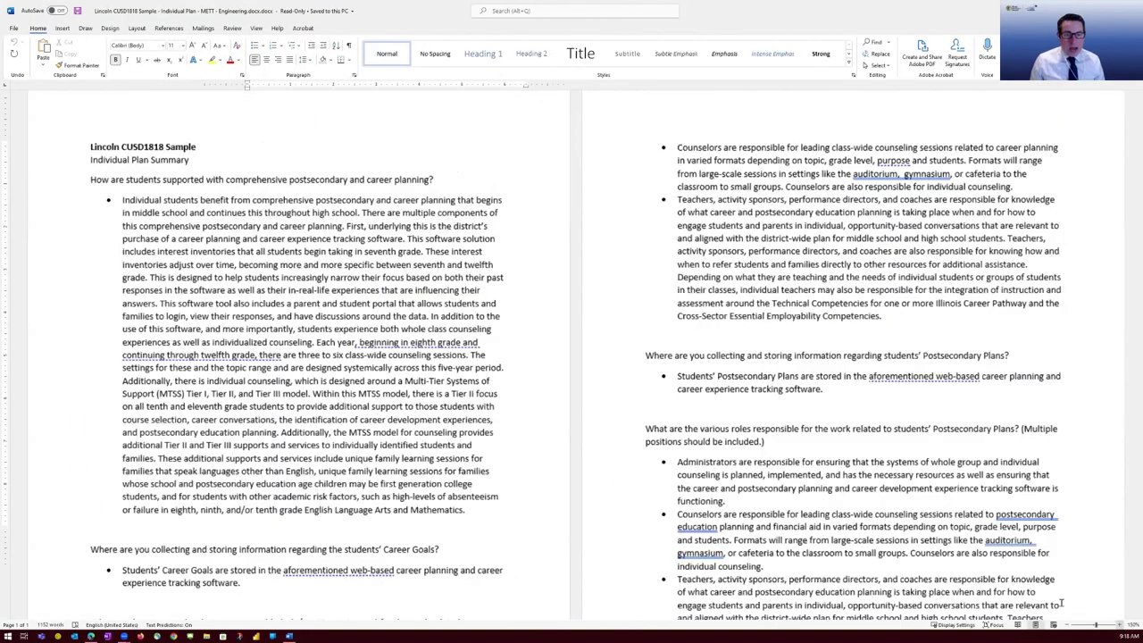
pyautogui.click(1120, 628)
pyautogui.moveTo(689, 188); pyautogui.dragTo(318, 190)
pyautogui.scroll(-9, 686, 253)
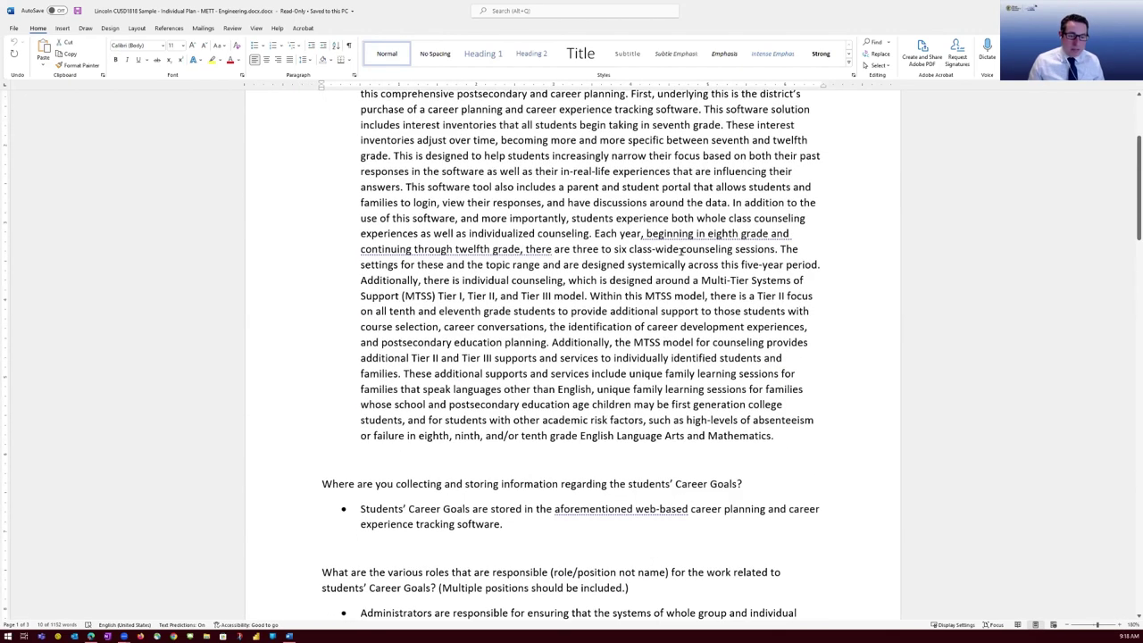
pyautogui.scroll(10, 675, 254)
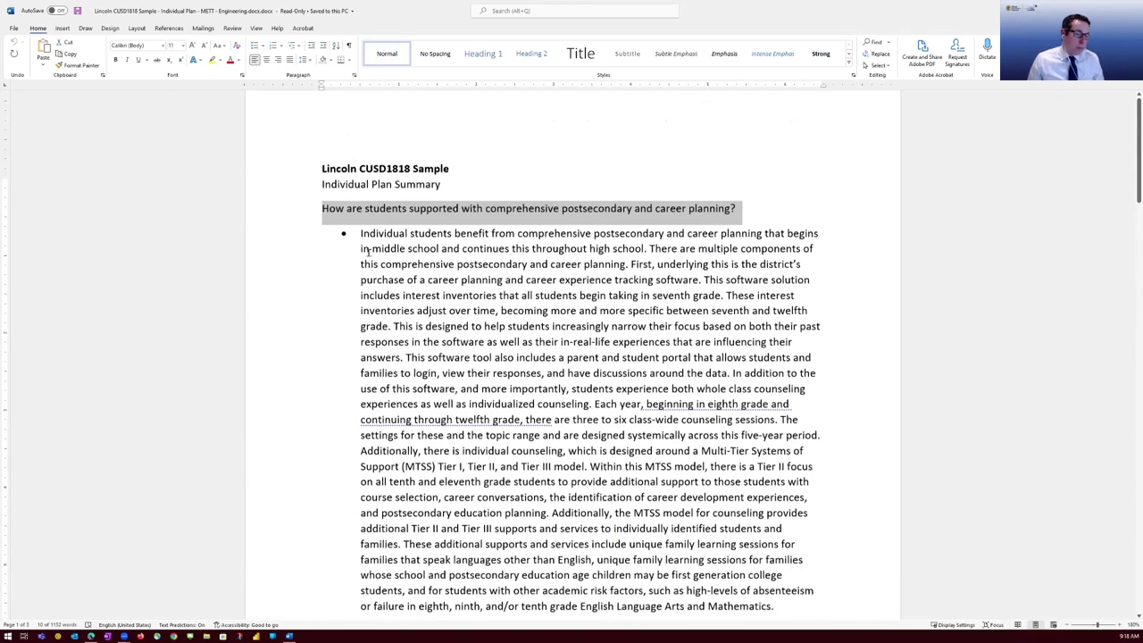
pyautogui.scroll(1, 366, 254)
pyautogui.scroll(-1, 362, 259)
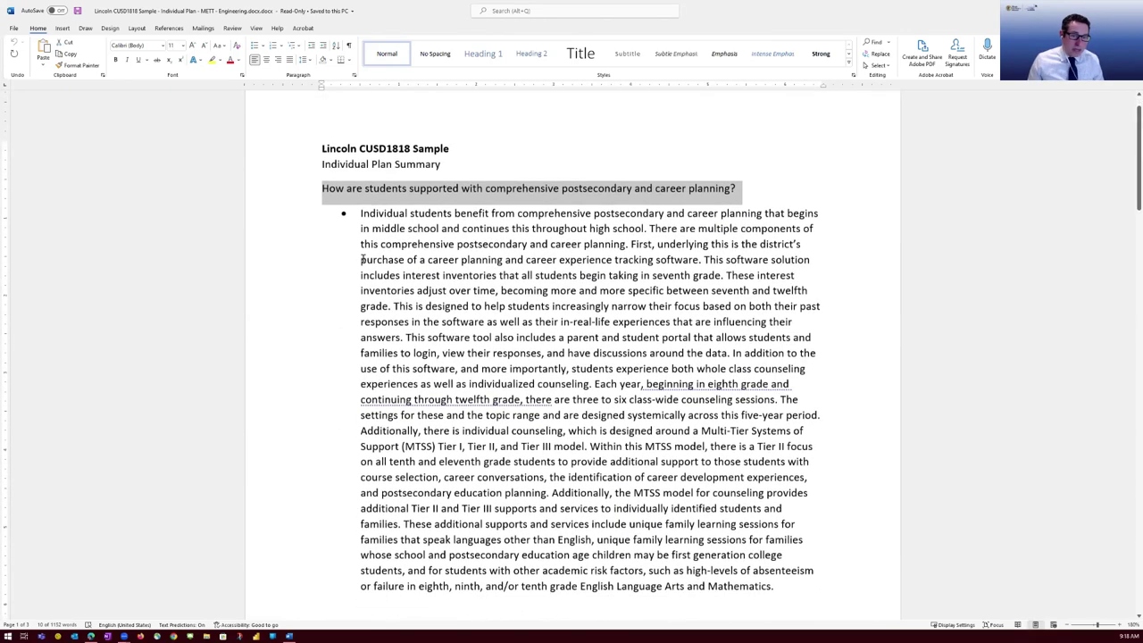
pyautogui.click(360, 215)
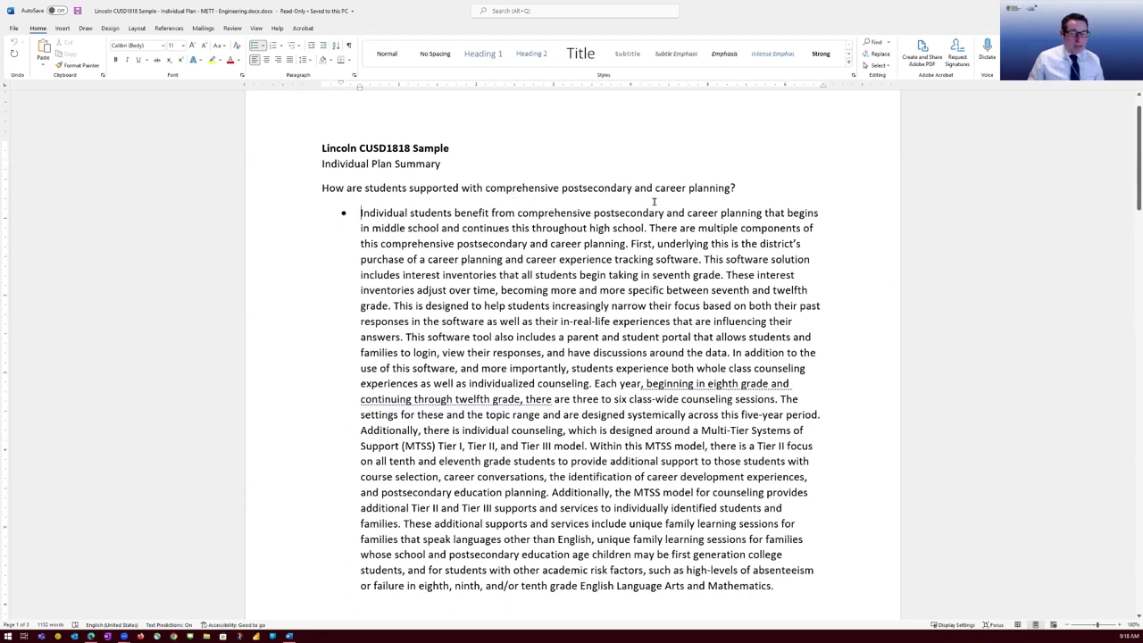
pyautogui.scroll(-2, 653, 202)
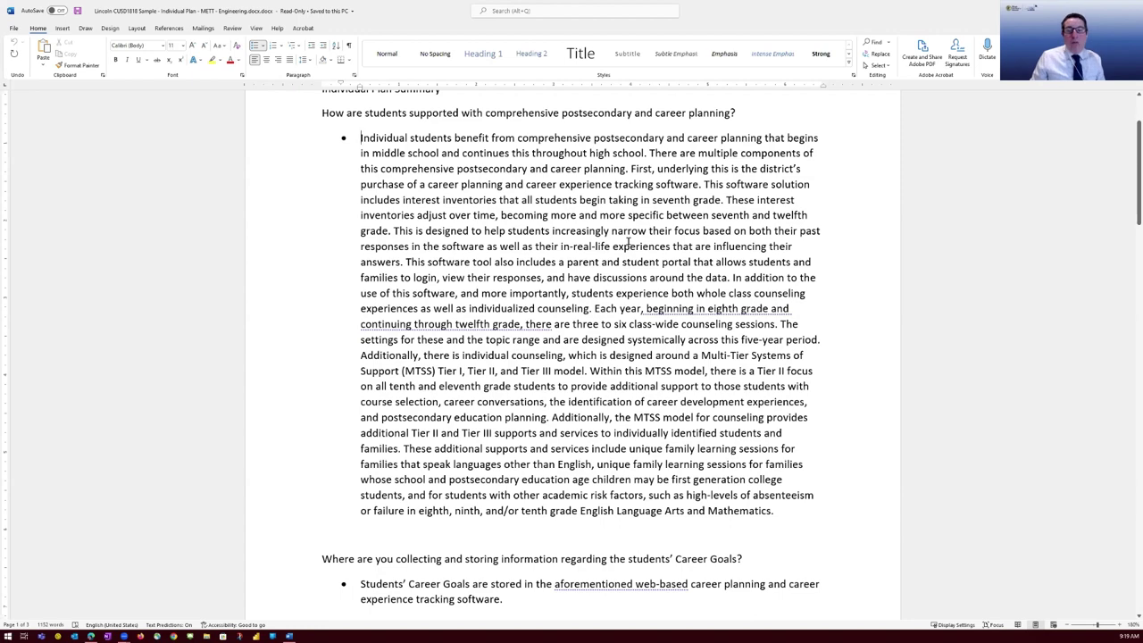
pyautogui.scroll(-6, 627, 239)
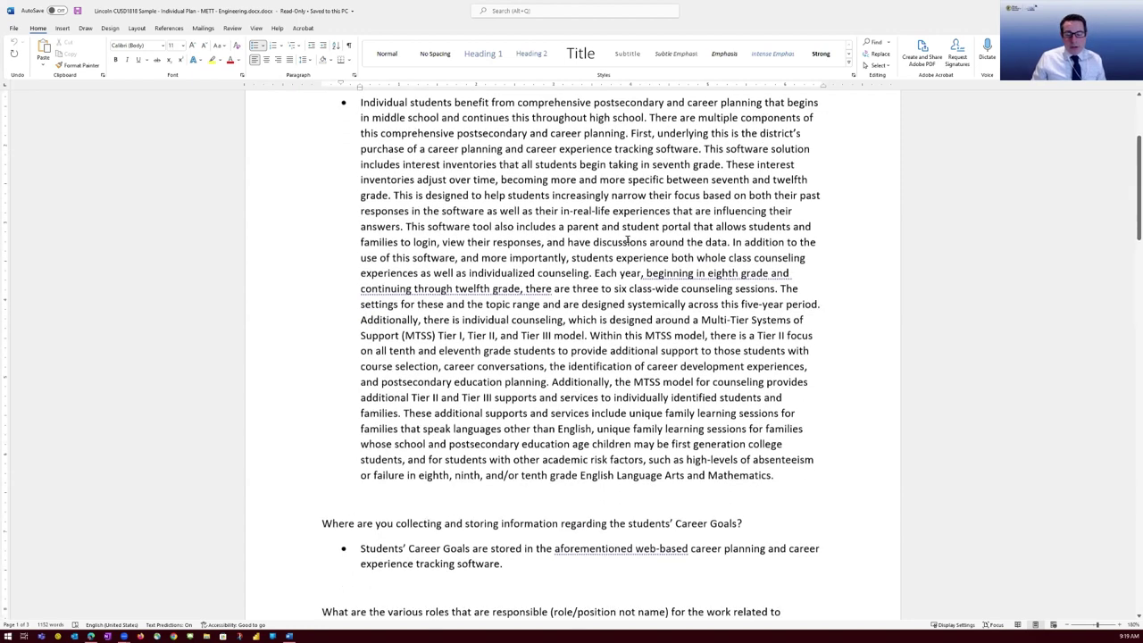
pyautogui.scroll(-2, 630, 237)
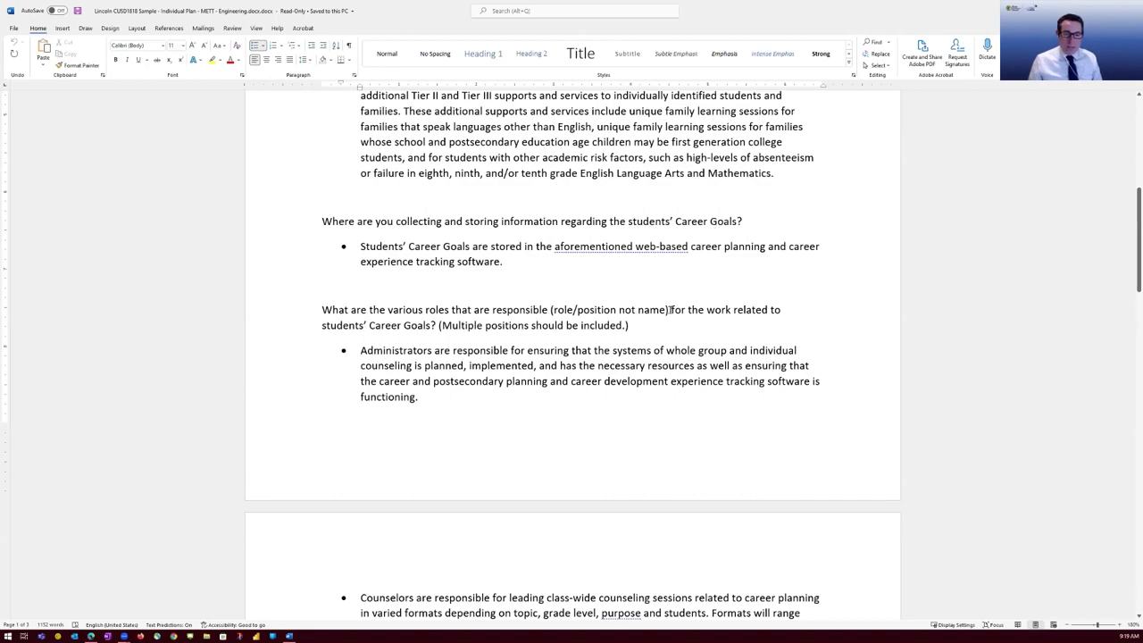
pyautogui.scroll(-10, 700, 245)
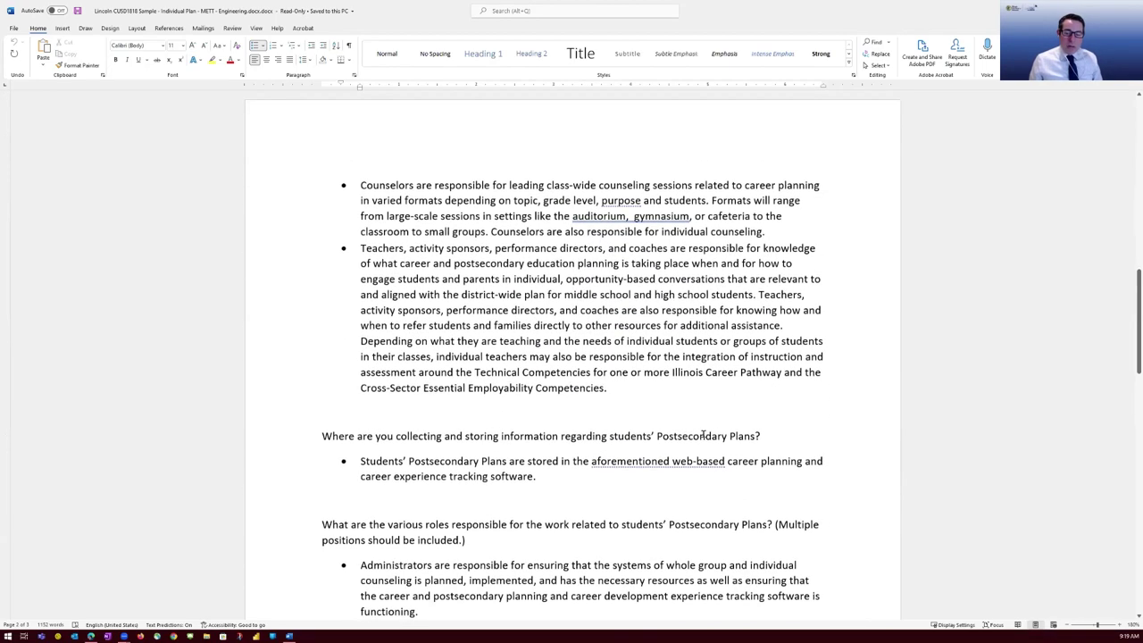
pyautogui.scroll(-9, 703, 435)
pyautogui.scroll(-5, 702, 437)
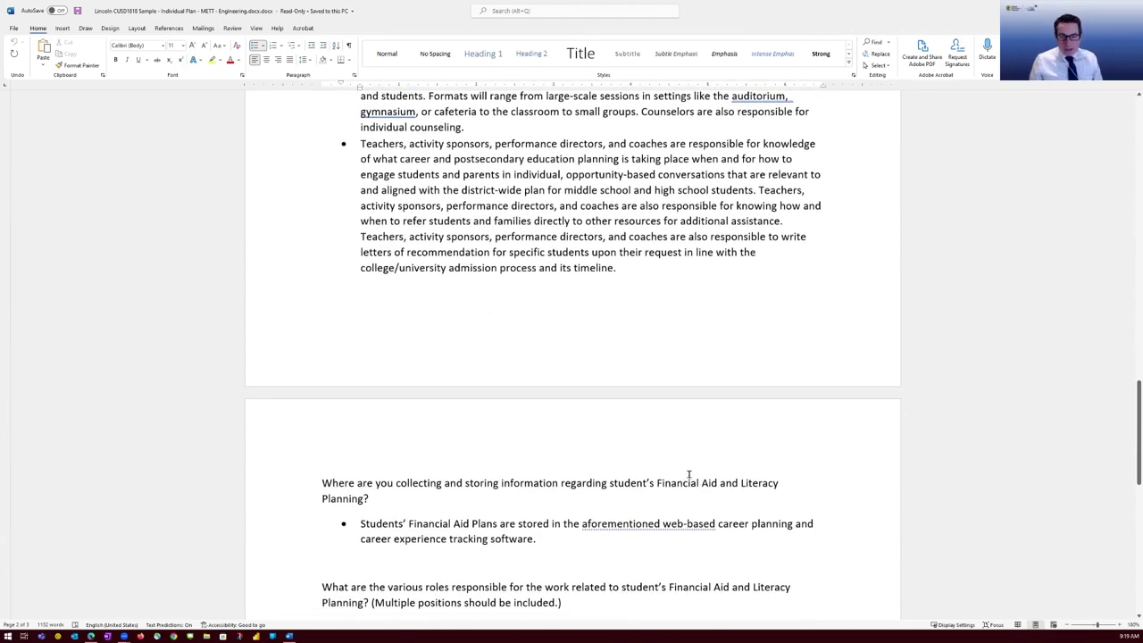
pyautogui.scroll(10, 702, 492)
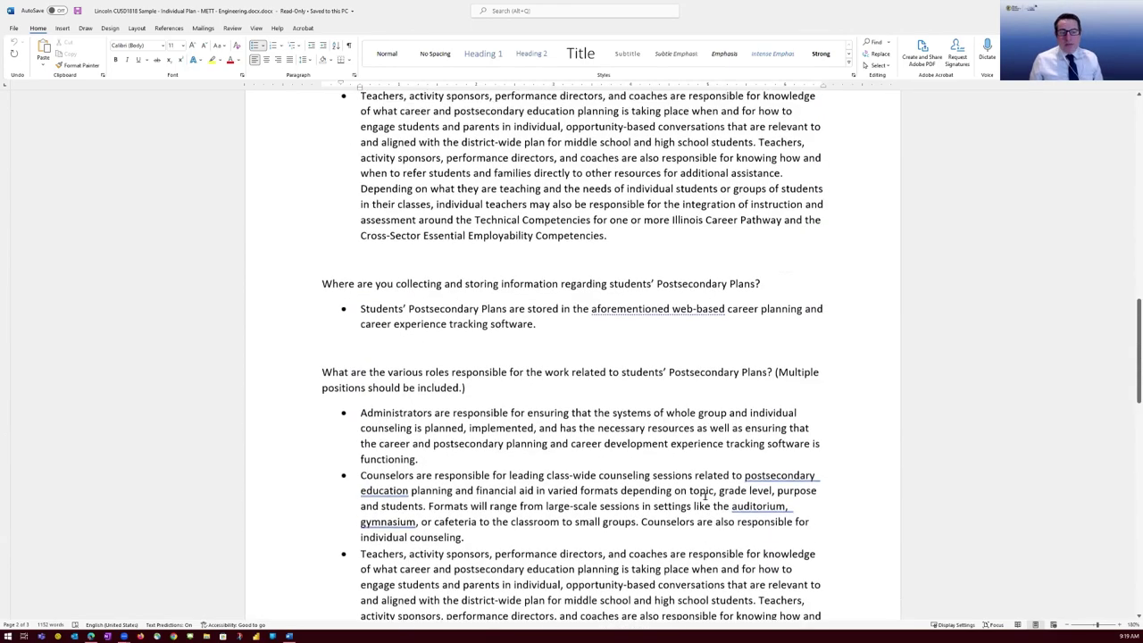
pyautogui.scroll(12, 705, 493)
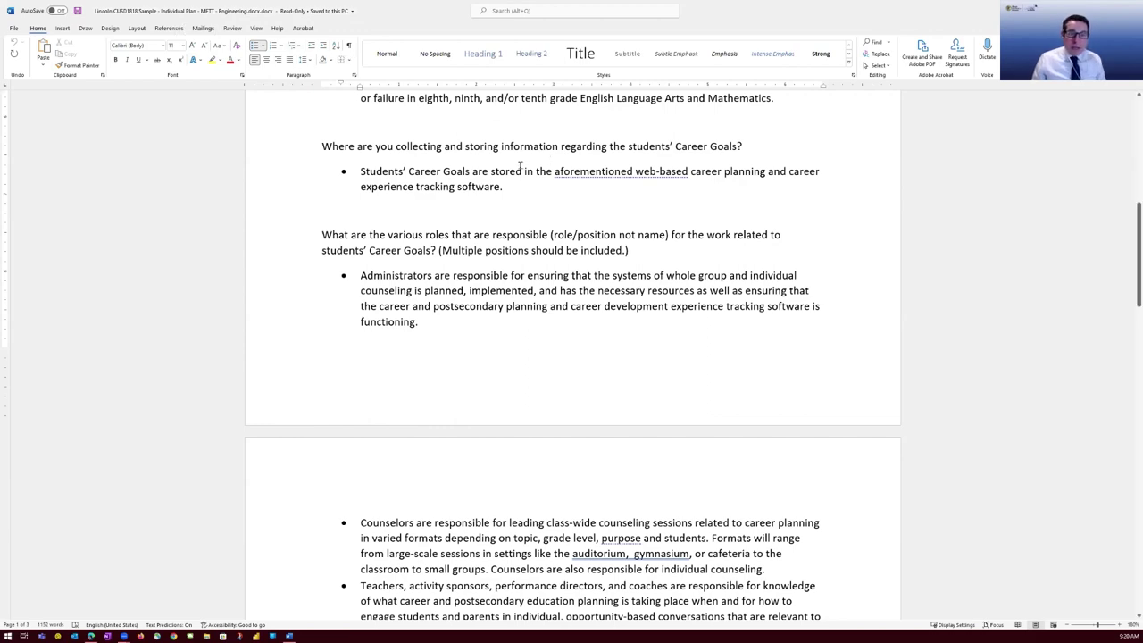
# Step: Scroll up and down through the individual plan document in Word to review it
pyautogui.scroll(6, 518, 163)
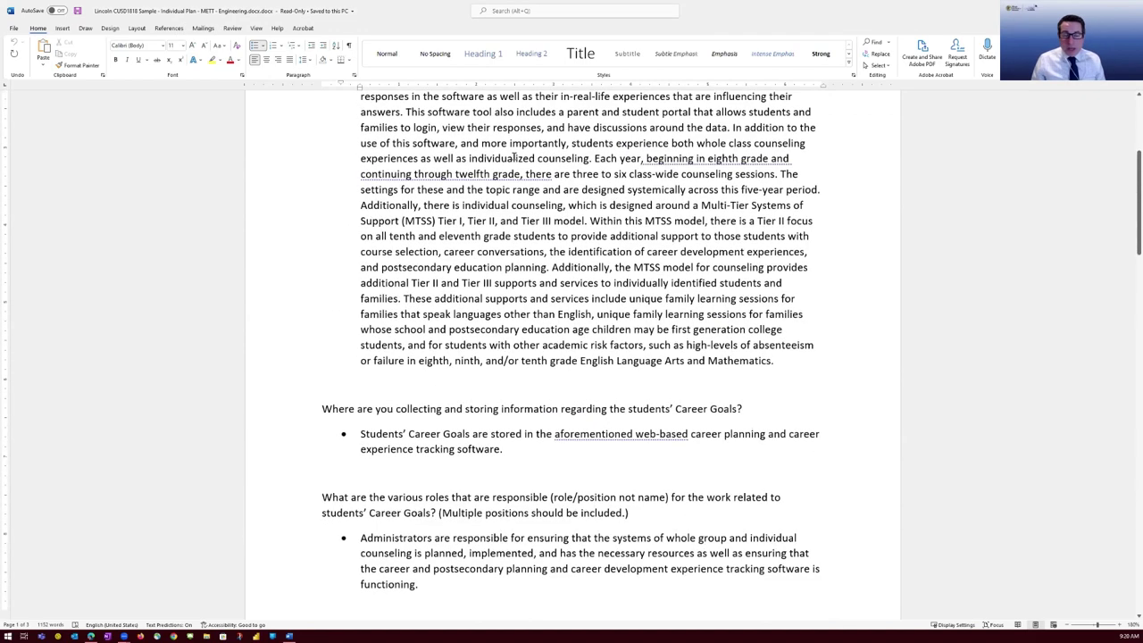
pyautogui.scroll(6, 513, 158)
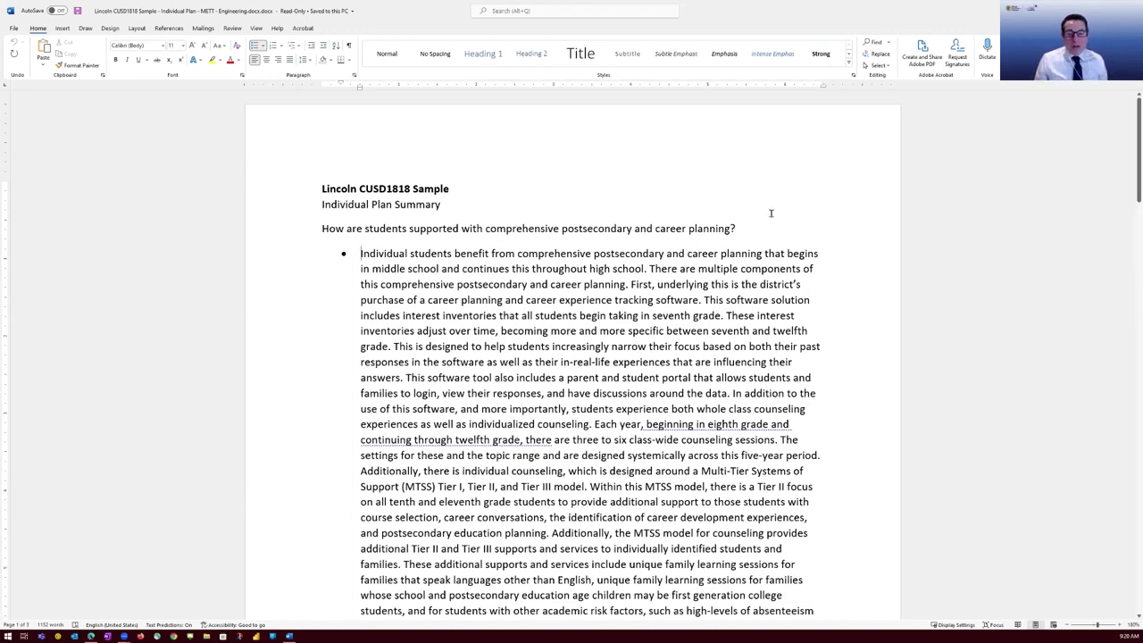
pyautogui.scroll(-7, 774, 205)
pyautogui.scroll(-20, 774, 205)
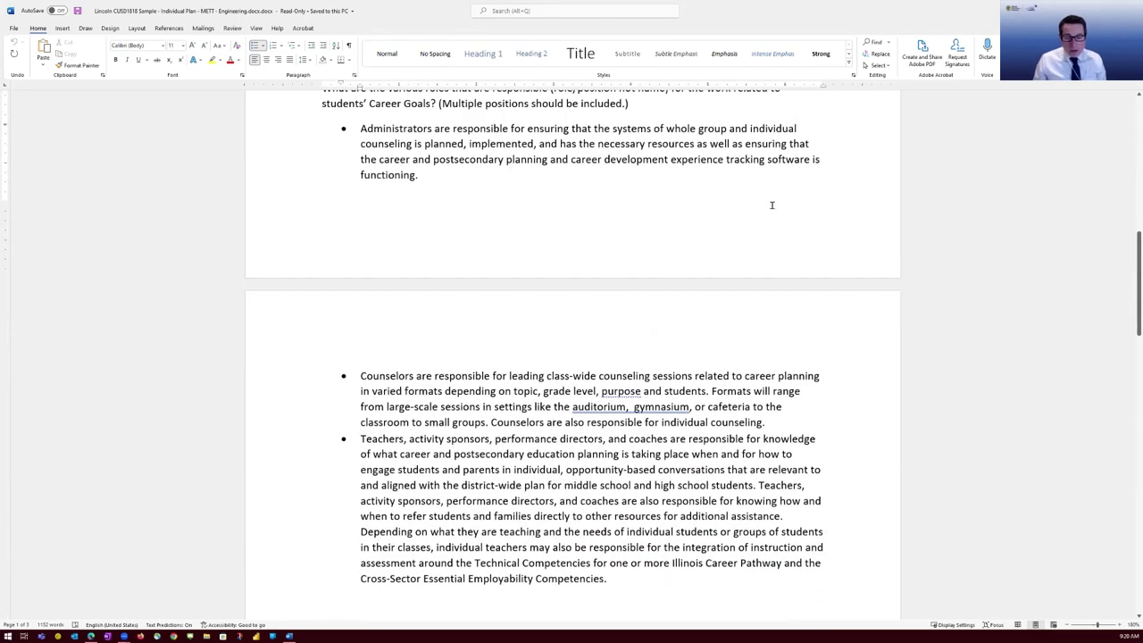
pyautogui.scroll(-9, 724, 202)
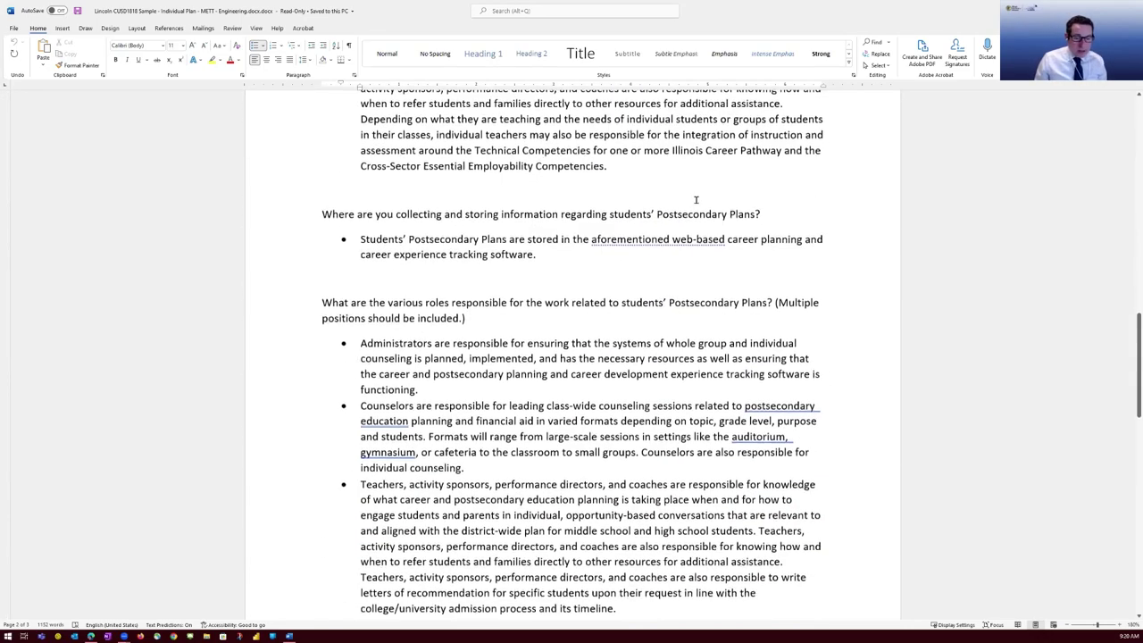
pyautogui.scroll(-10, 696, 204)
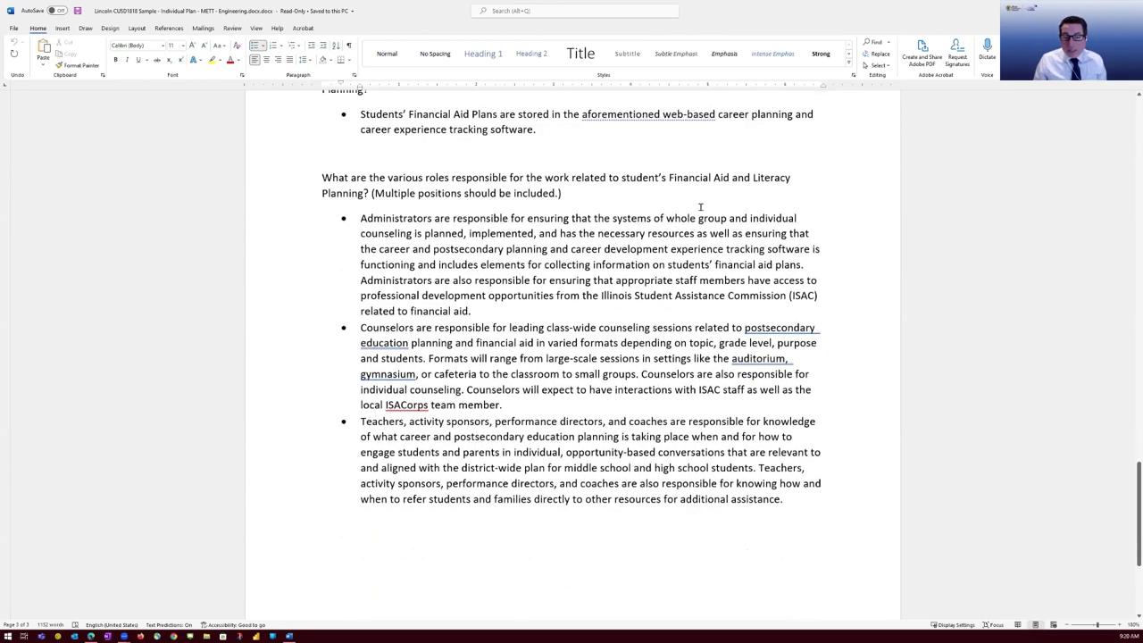
pyautogui.scroll(2, 696, 204)
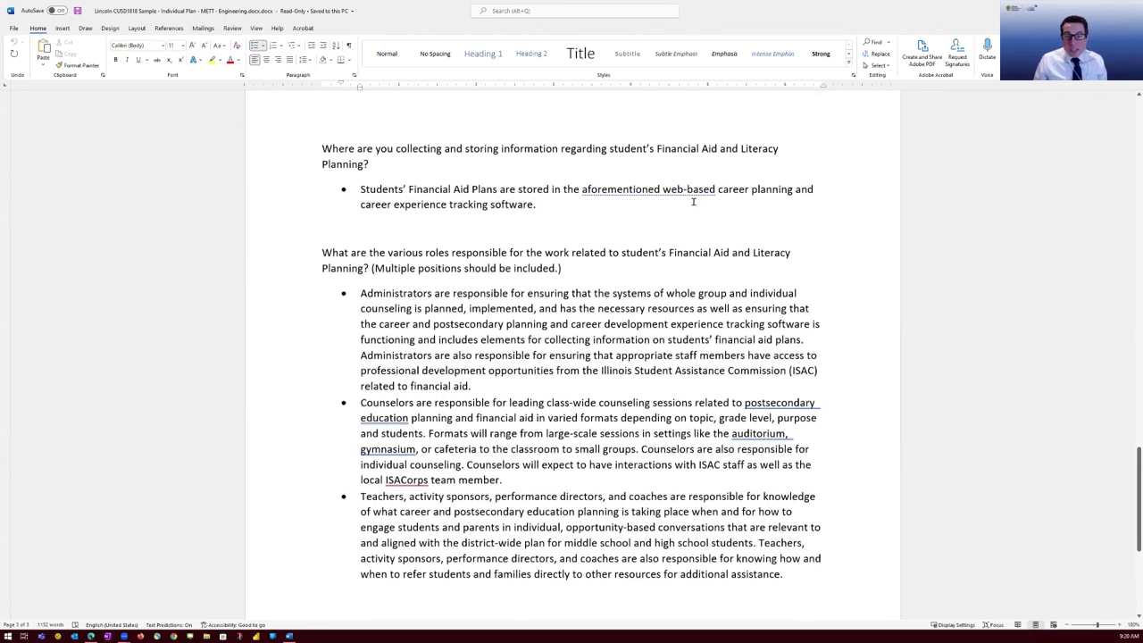
pyautogui.scroll(12, 694, 199)
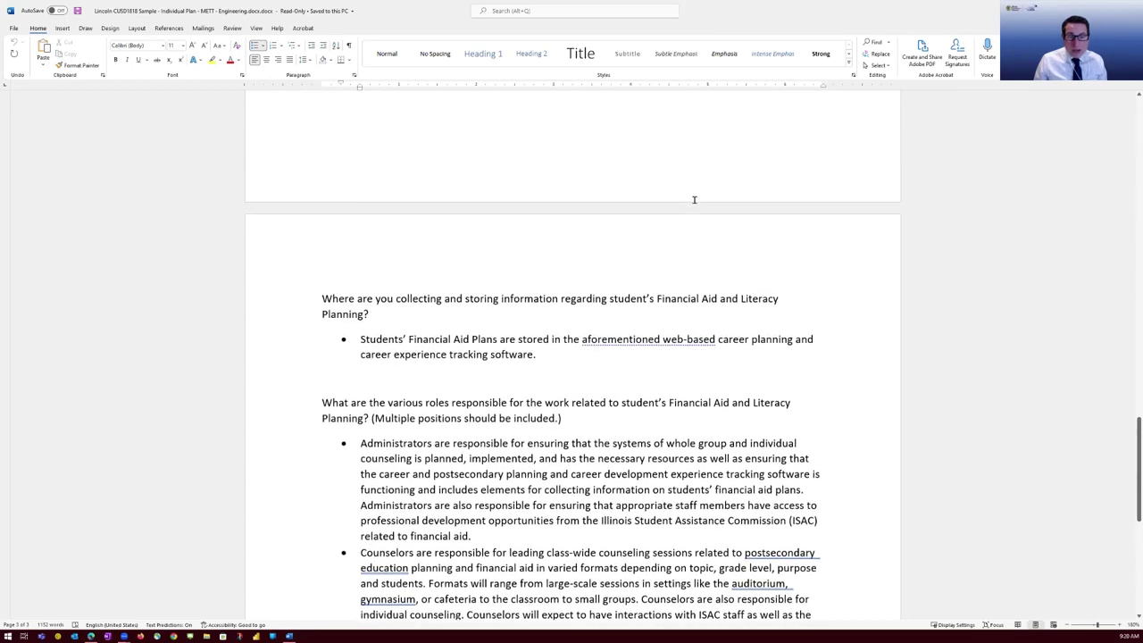
pyautogui.scroll(1, 702, 204)
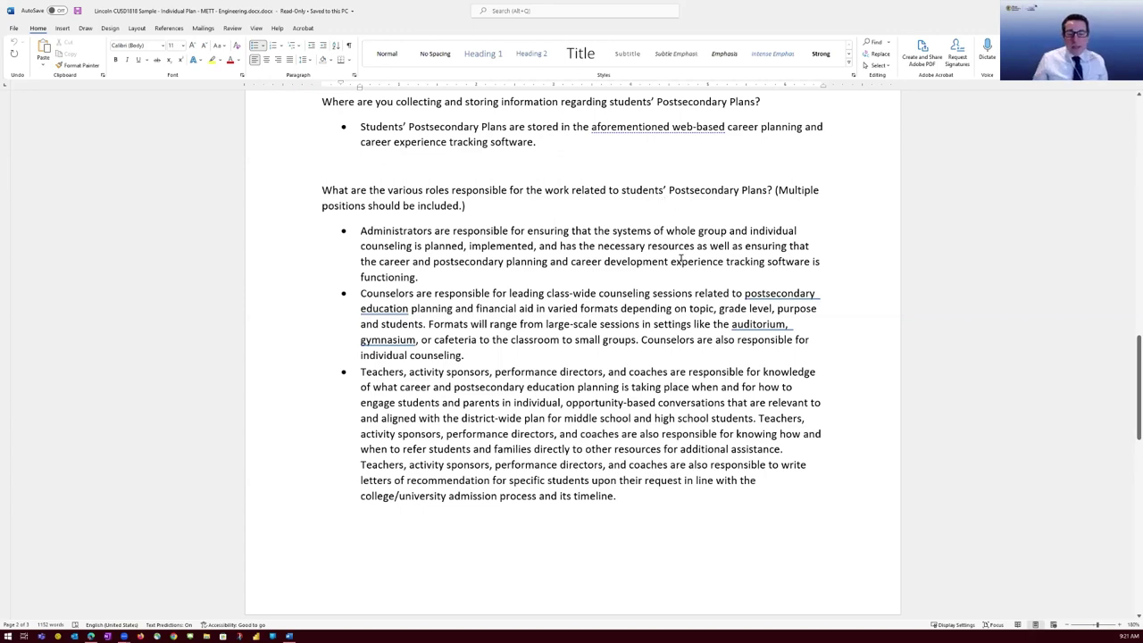
pyautogui.scroll(5, 676, 241)
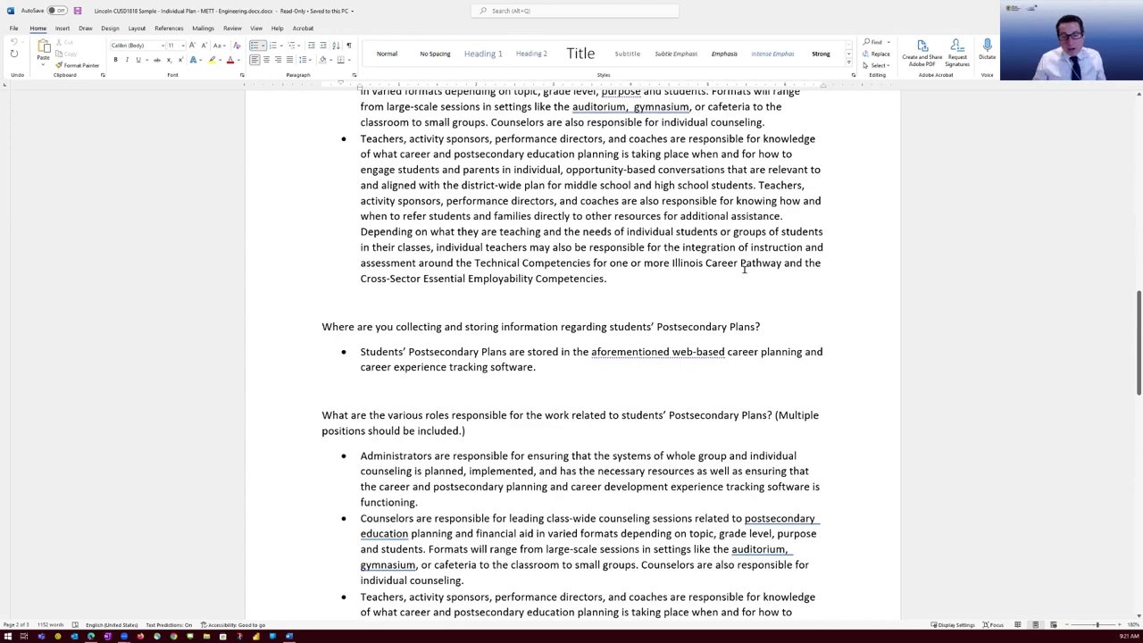
pyautogui.scroll(-3, 716, 316)
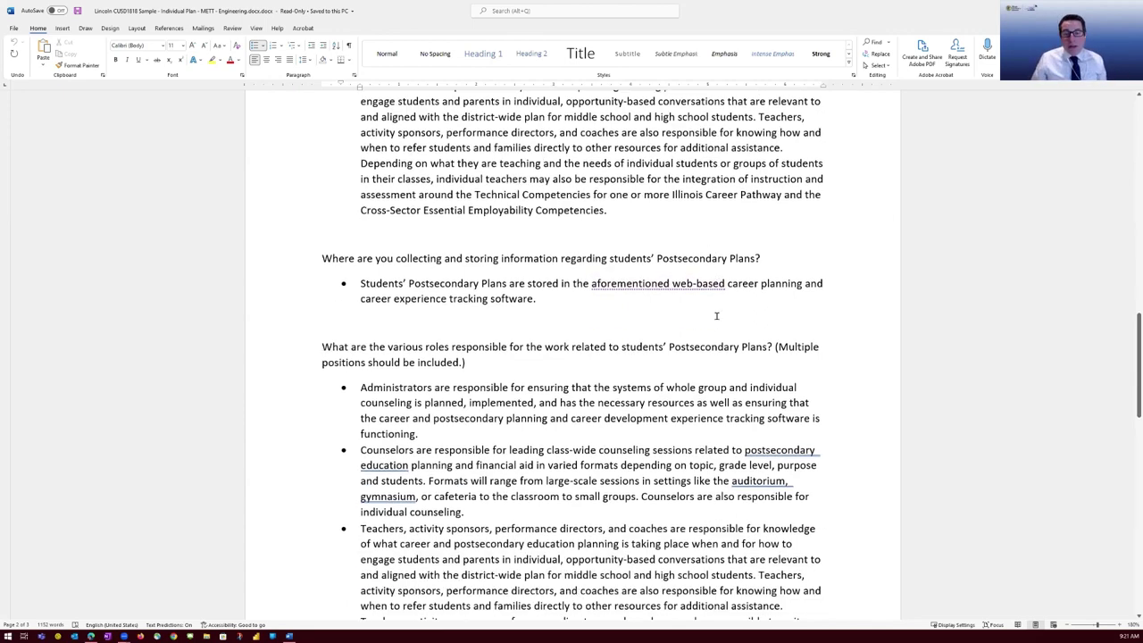
pyautogui.scroll(-2, 716, 316)
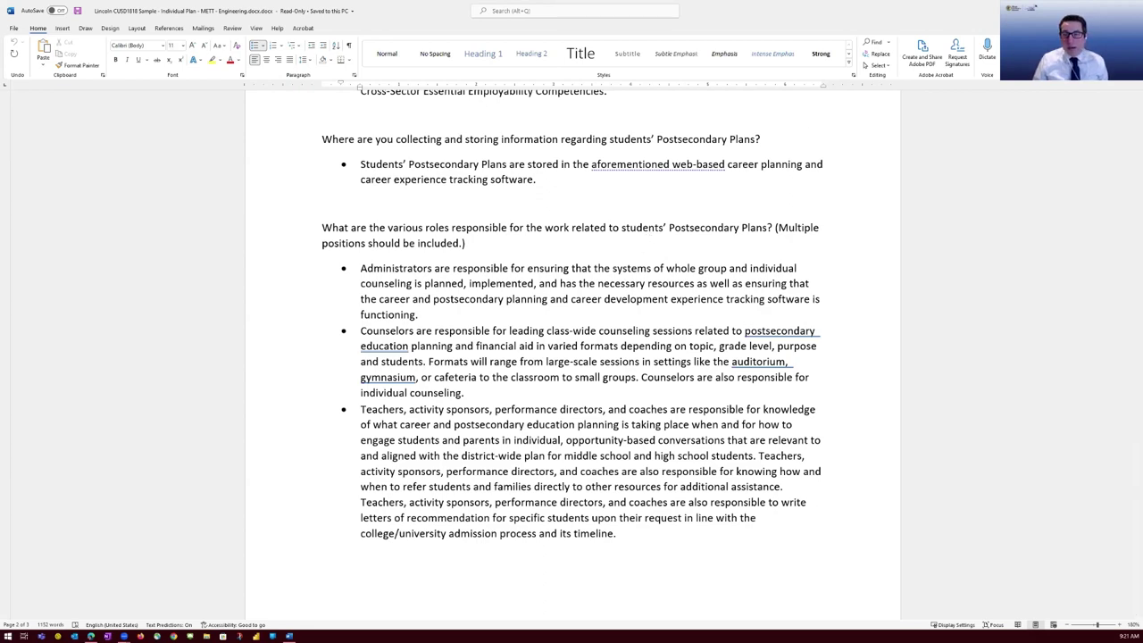
# Step: Go back to Chrome and bring up the CPUG Meeting Google Slides deck
pyautogui.hotkey('alt', 'Tab')
pyautogui.scroll(-2, 820, 355)
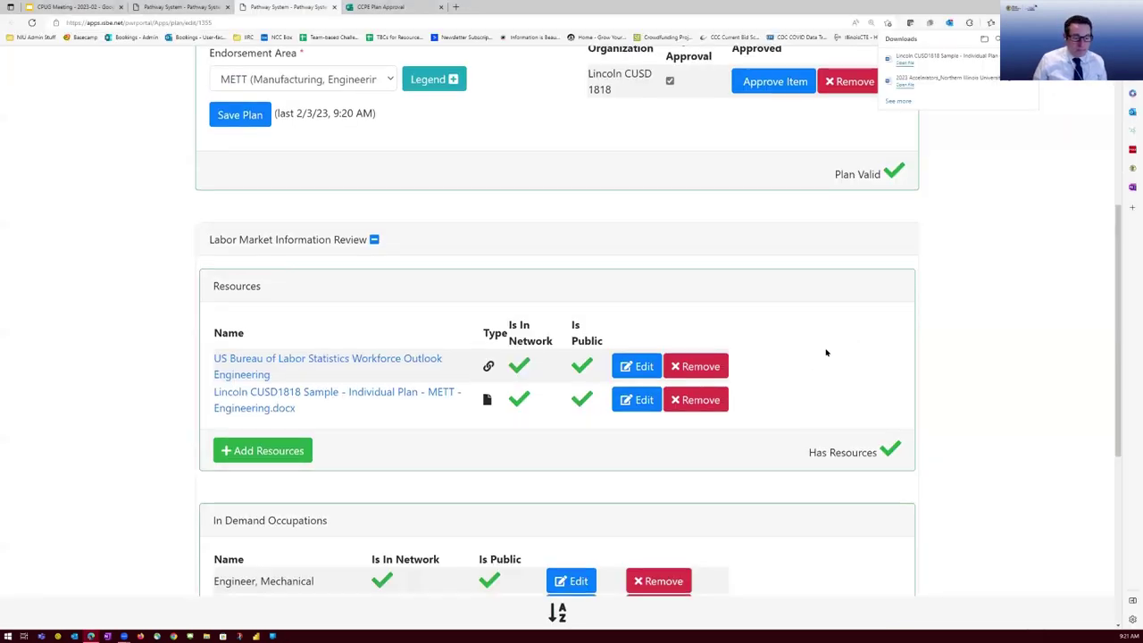
pyautogui.click(71, 10)
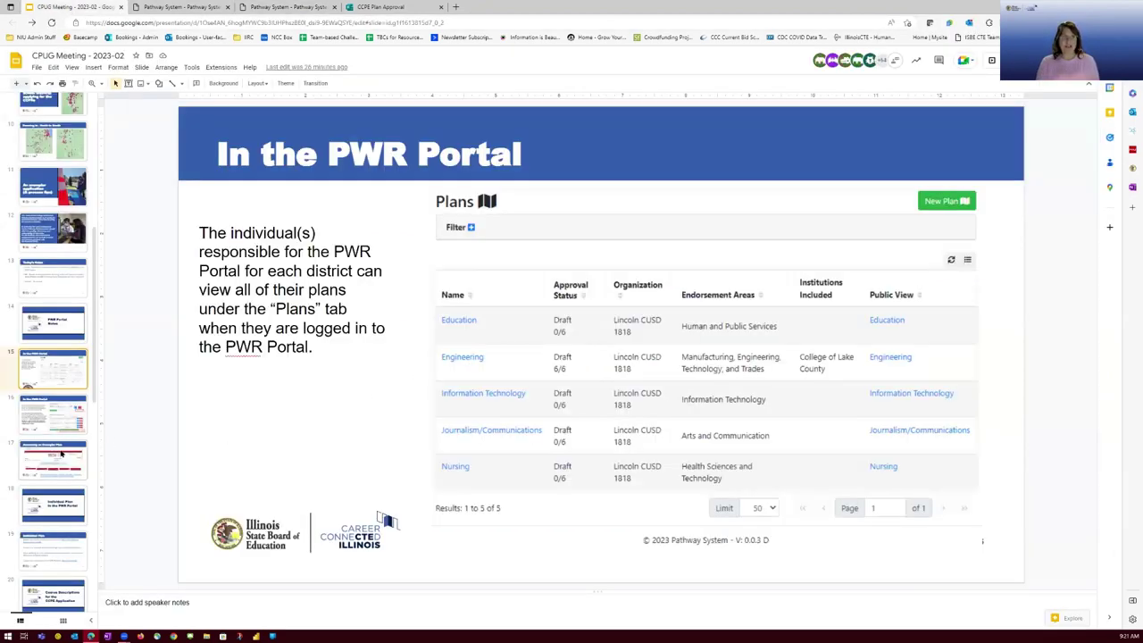
# Step: Copy the exemplar application link URL from slide 17, then advance through slides 18 and 19
pyautogui.click(61, 450)
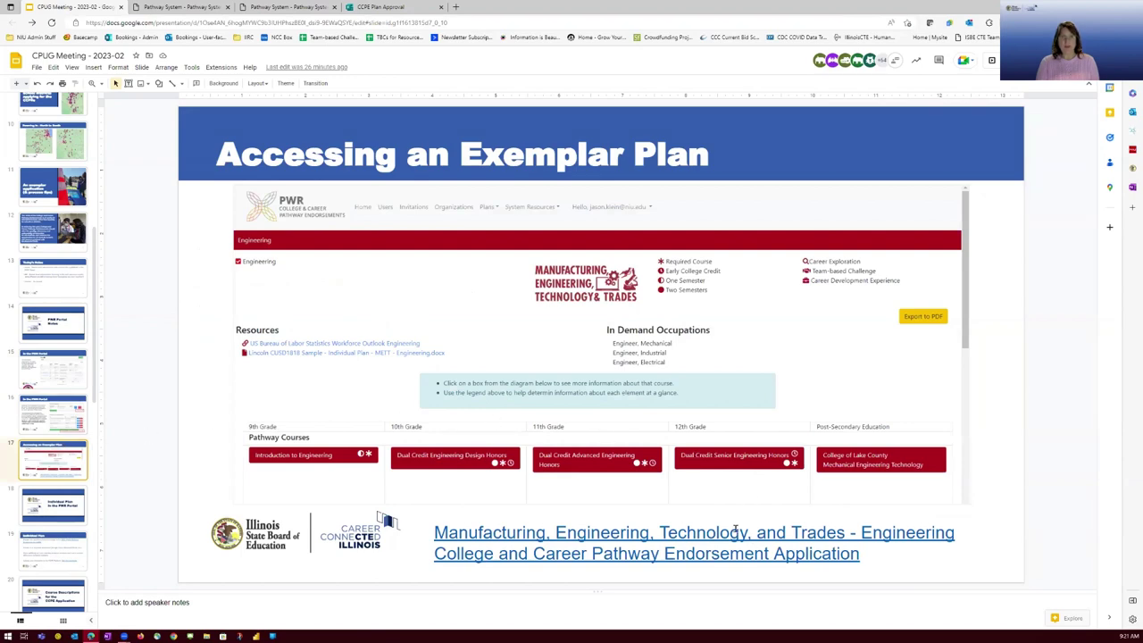
pyautogui.rightClick(734, 532)
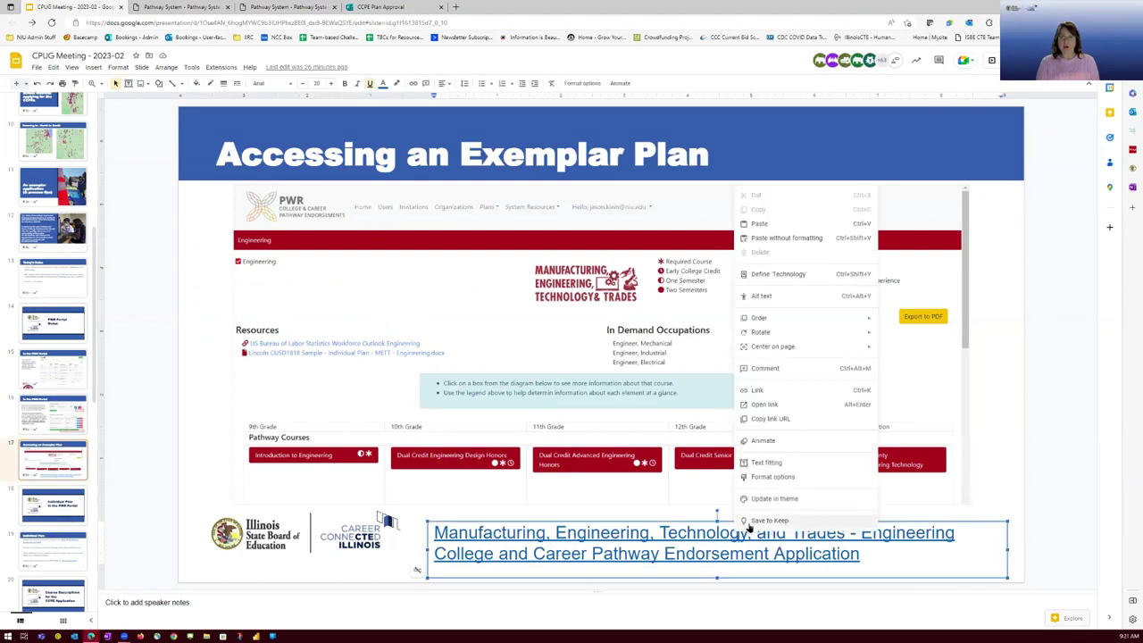
pyautogui.click(770, 418)
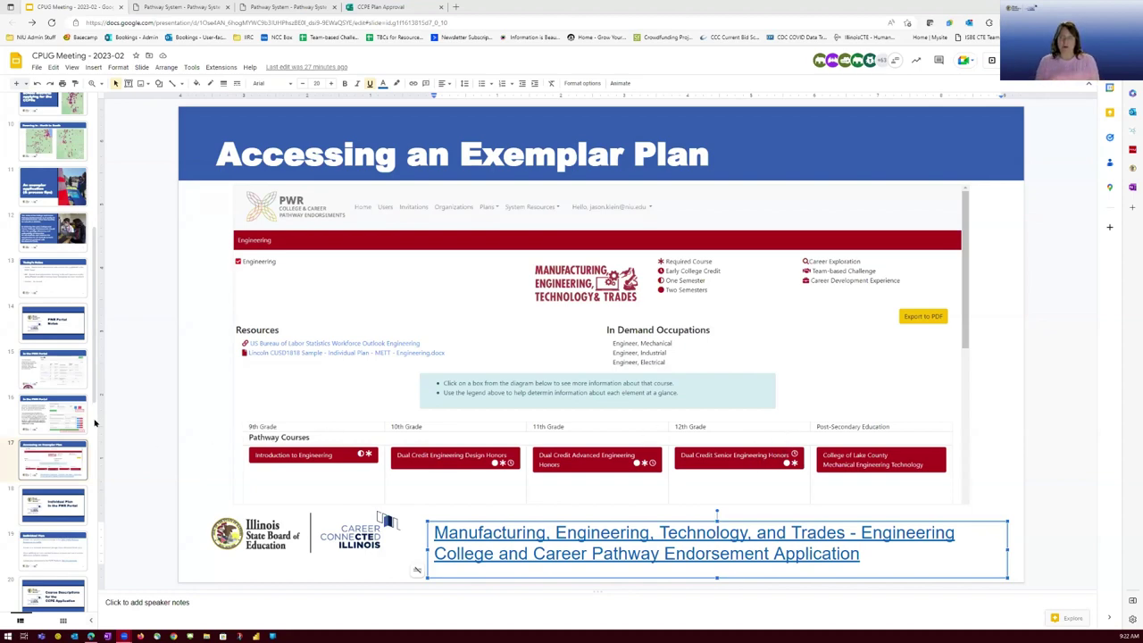
pyautogui.click(71, 514)
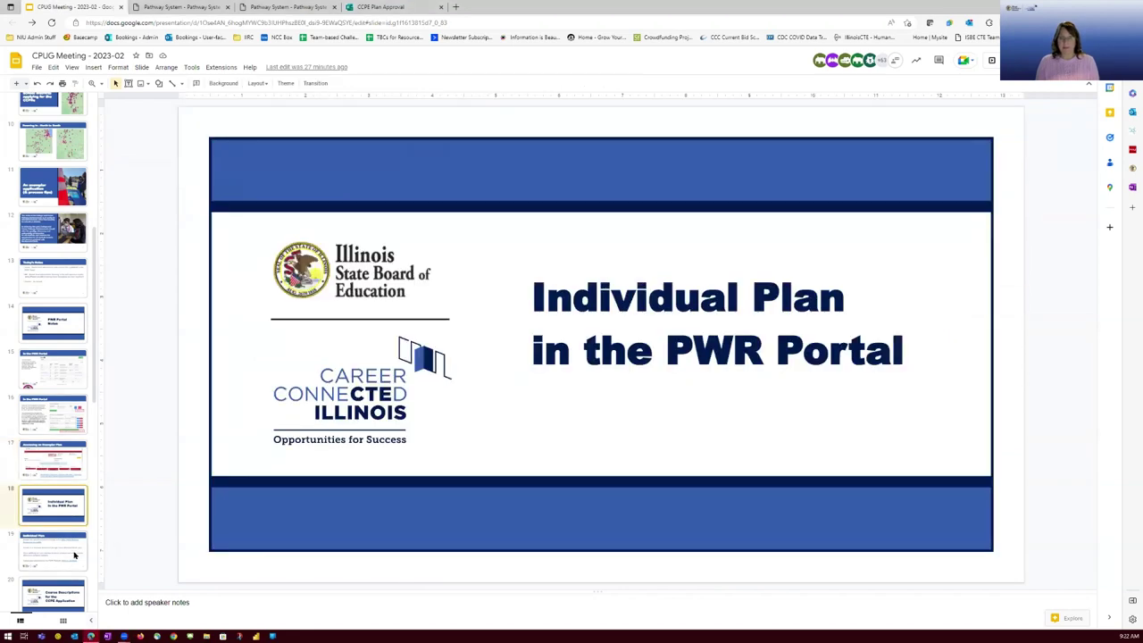
pyautogui.click(80, 551)
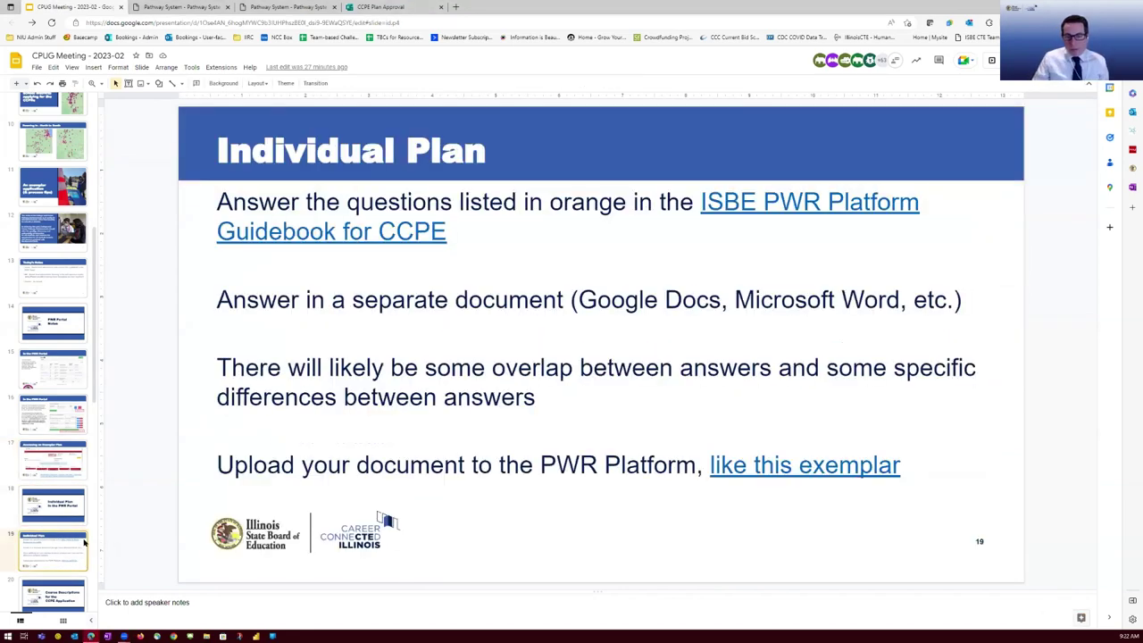
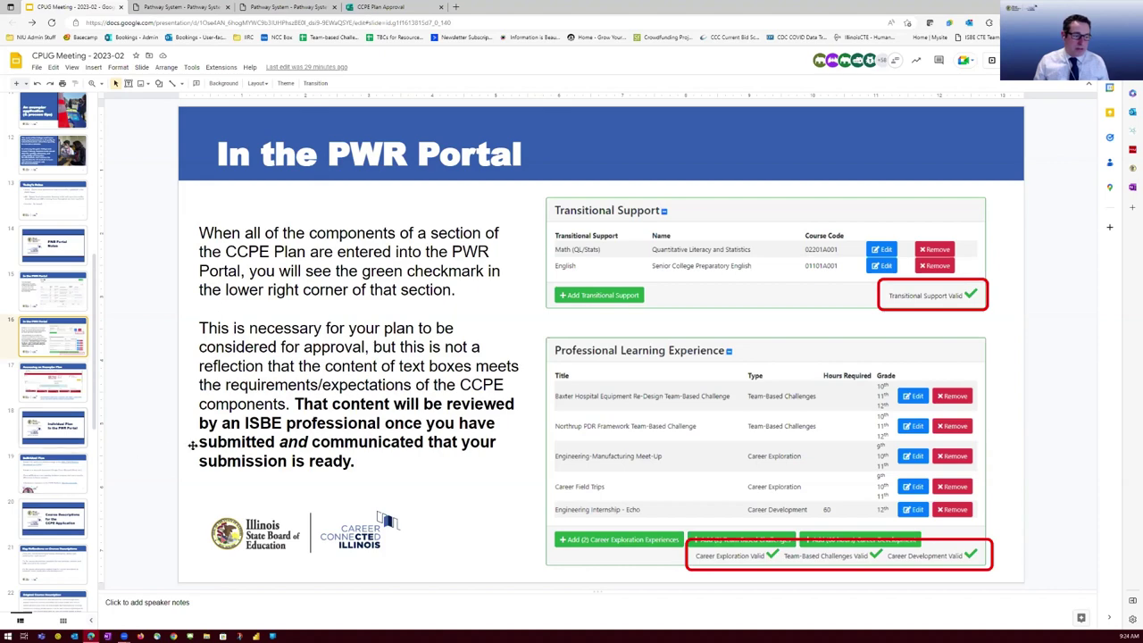
# Step: Go to slide 20, Course Descriptions for the CCPE Application, then show the Engineering plan's pathways
pyautogui.click(74, 515)
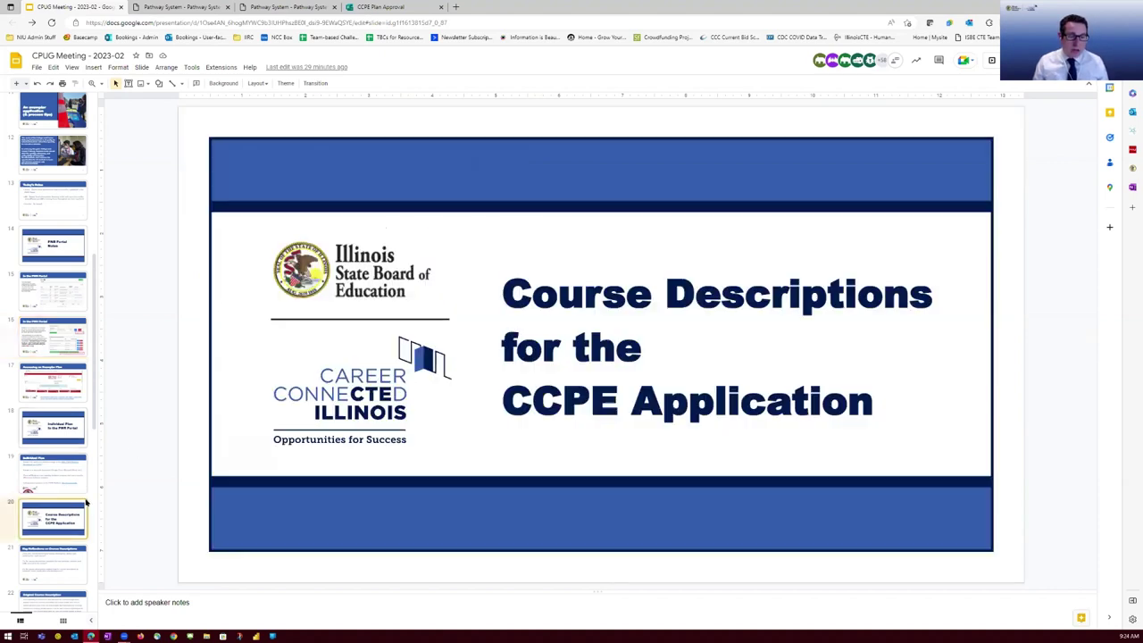
pyautogui.click(280, 6)
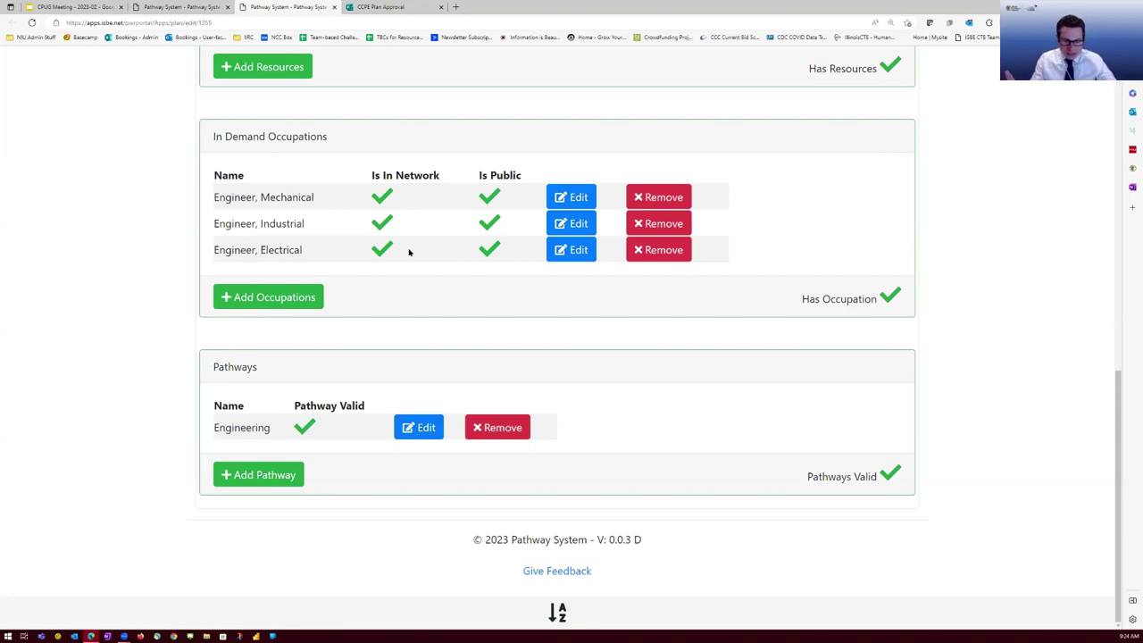
# Step: Edit the Engineering pathway and open an empty Add Postsecondary Program dialog below its program listing
pyautogui.click(433, 430)
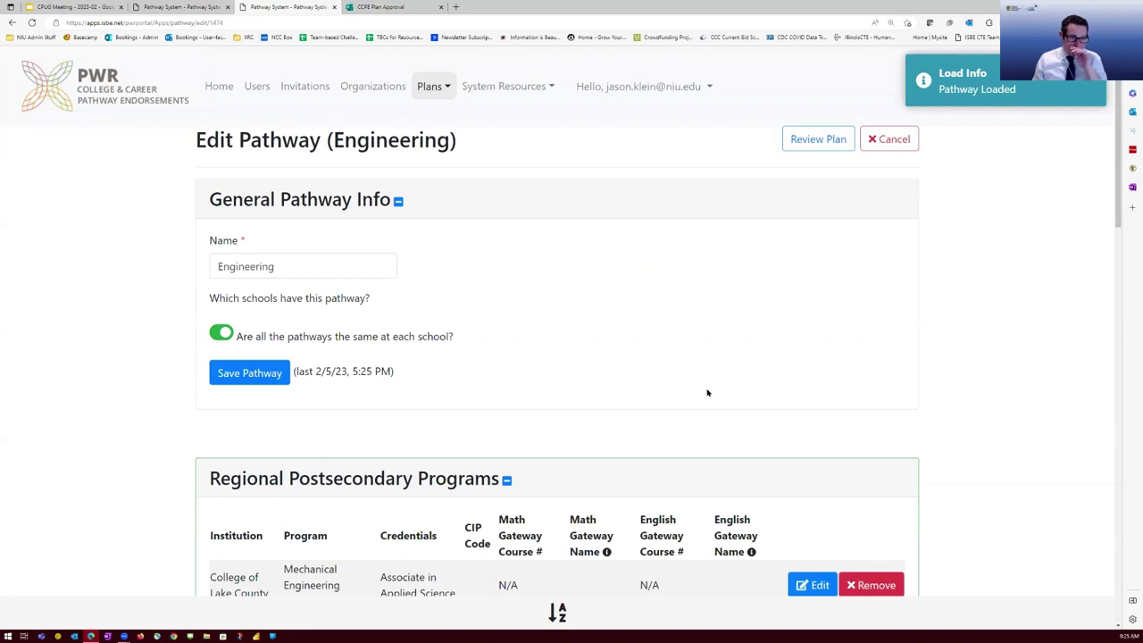
pyautogui.scroll(-2, 706, 389)
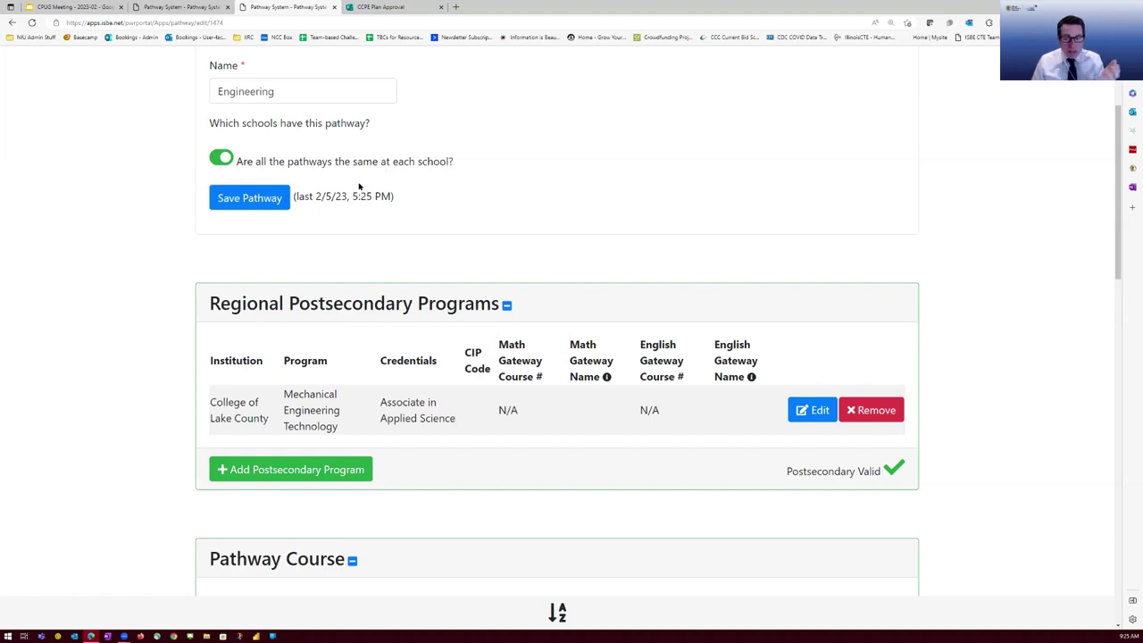
pyautogui.scroll(-2, 351, 191)
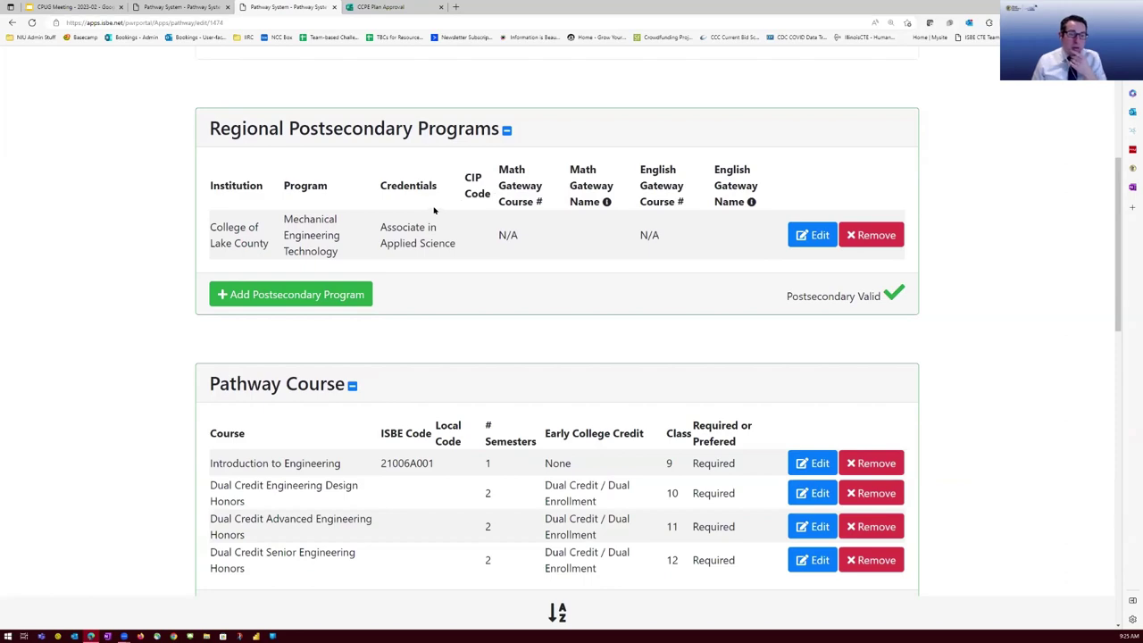
pyautogui.click(367, 296)
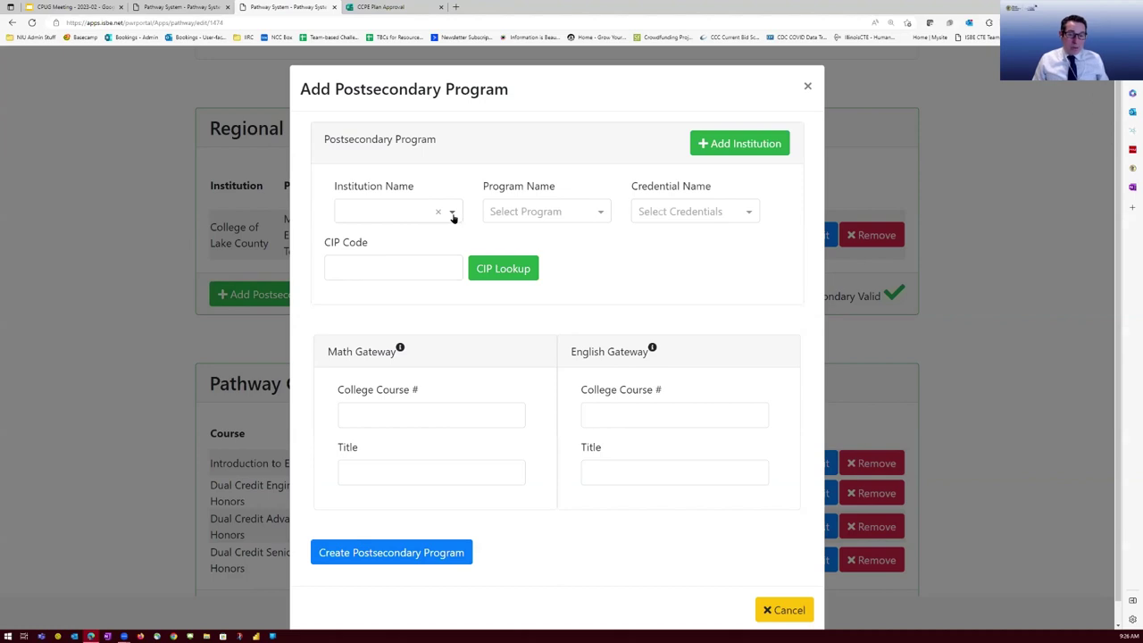
# Step: Pick College of Lake County in the Institution Name dropdown after browsing and searching the list
pyautogui.click(453, 217)
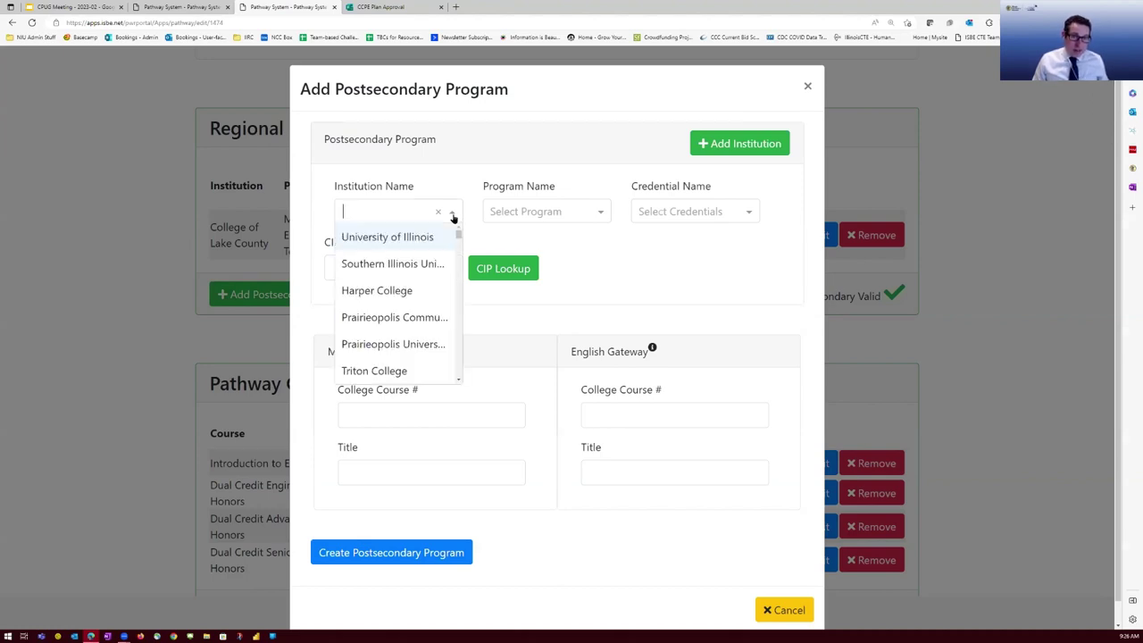
pyautogui.scroll(-4, 432, 289)
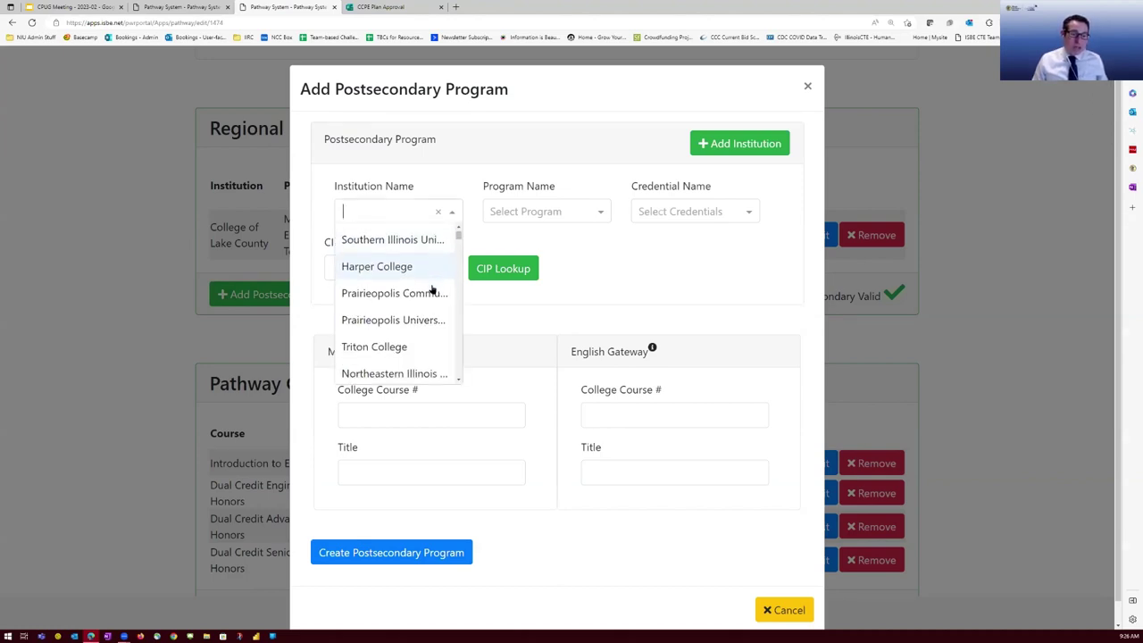
pyautogui.scroll(-5, 432, 289)
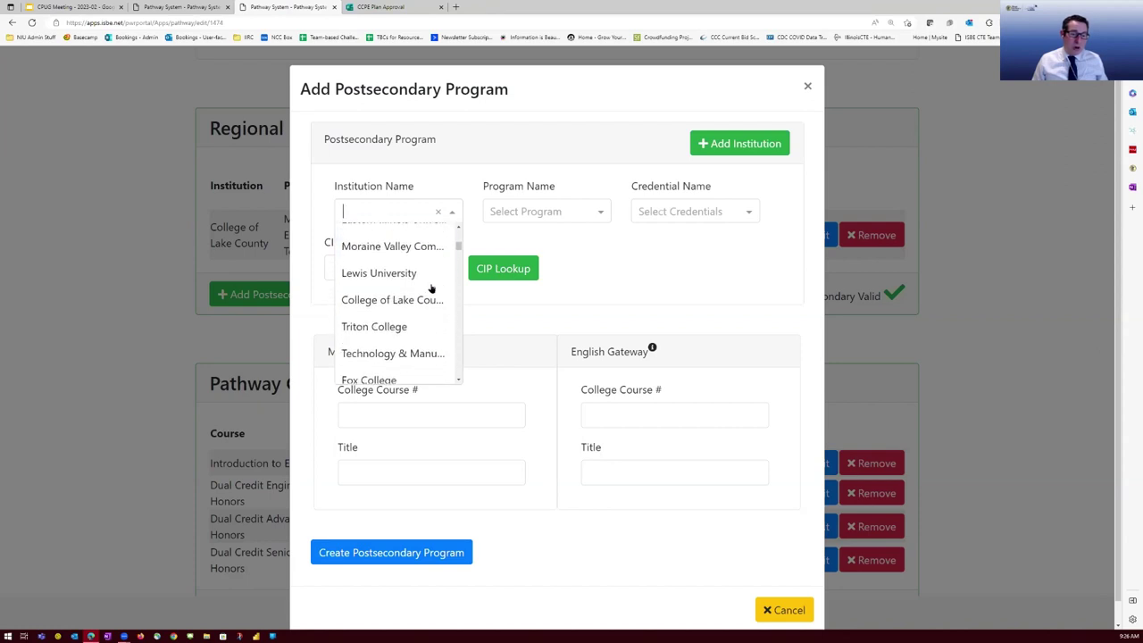
pyautogui.scroll(-5, 430, 289)
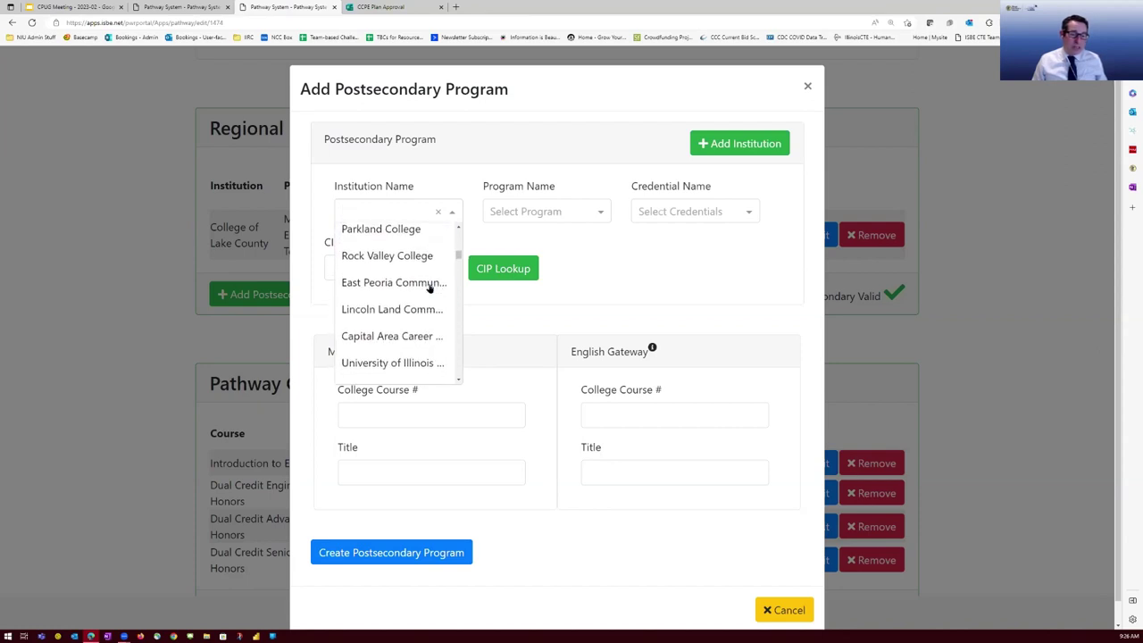
pyautogui.scroll(-5, 432, 289)
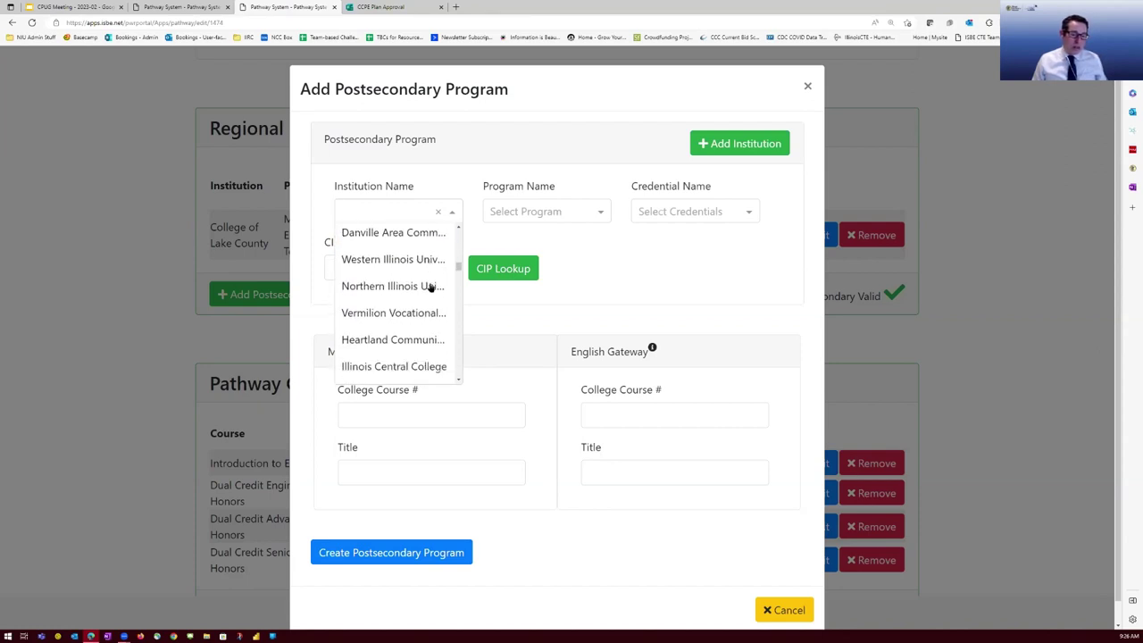
pyautogui.scroll(-5, 429, 287)
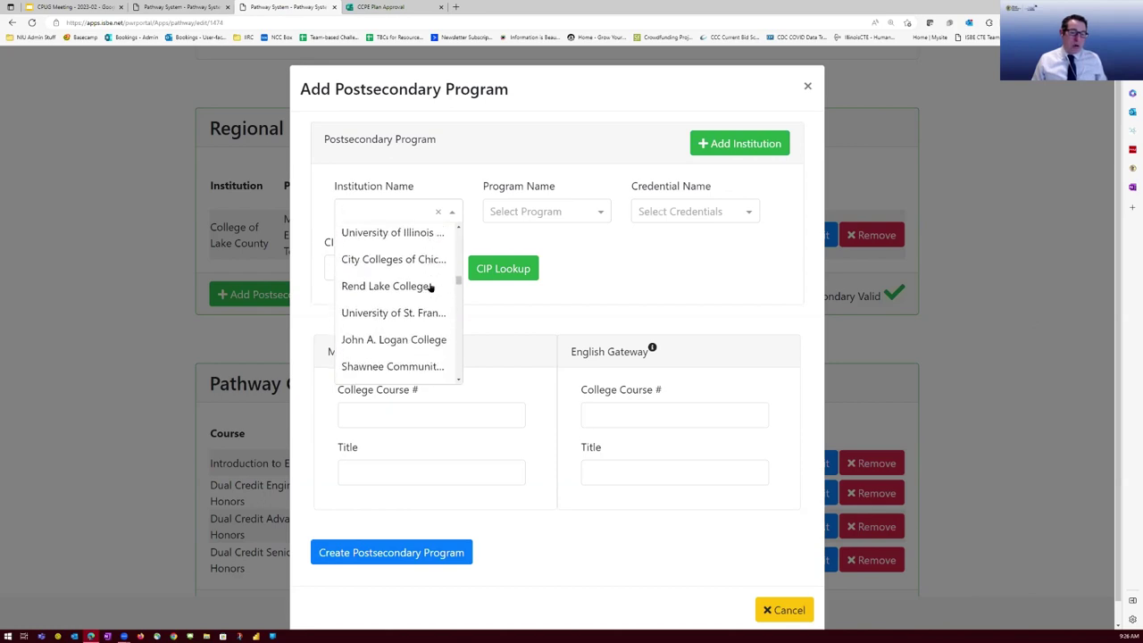
pyautogui.scroll(-4, 429, 289)
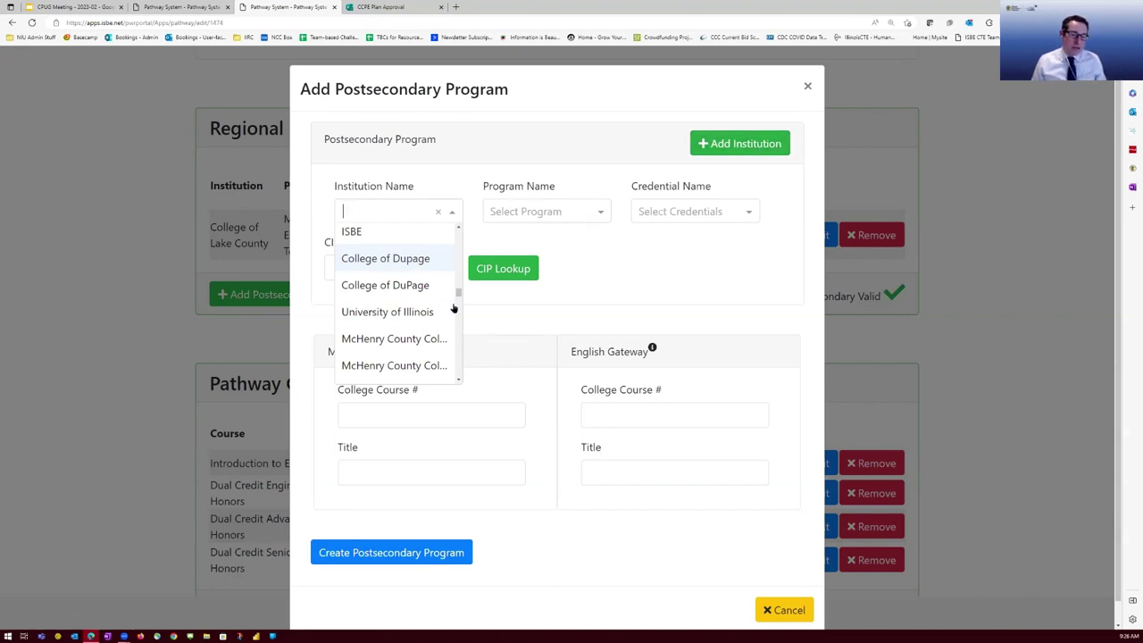
pyautogui.moveTo(459, 292); pyautogui.dragTo(455, 235)
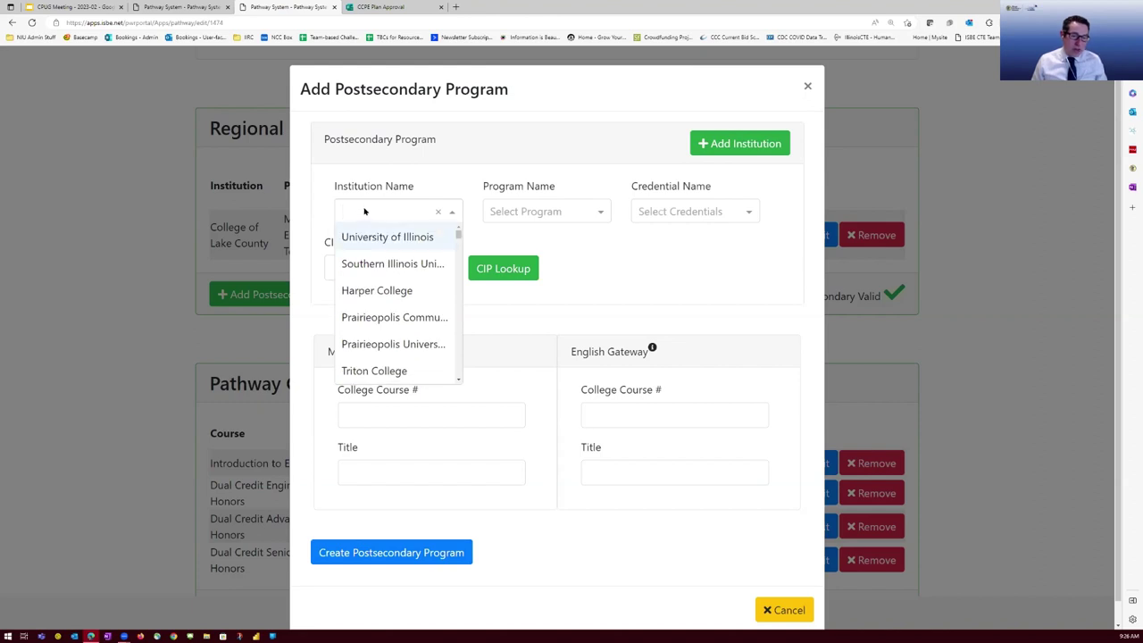
pyautogui.write('Colleg')
pyautogui.write('e of L')
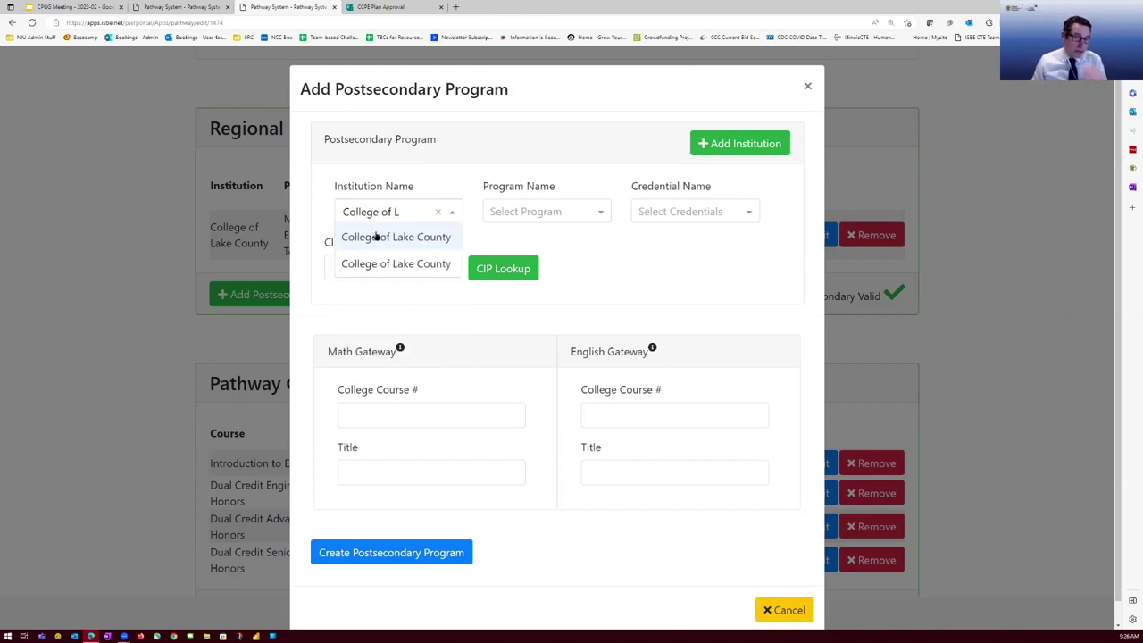
pyautogui.click(377, 236)
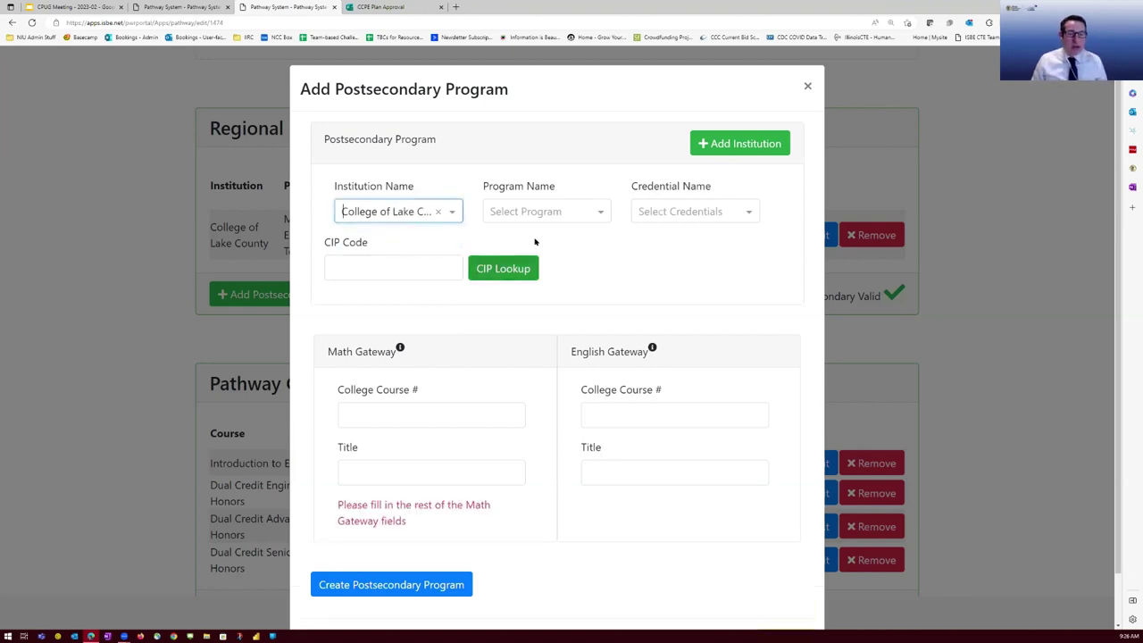
pyautogui.scroll(-1, 630, 227)
pyautogui.scroll(1, 629, 227)
# Step: Preview the Create Institution form, then return to the Engineering pathway edit page
pyautogui.click(764, 140)
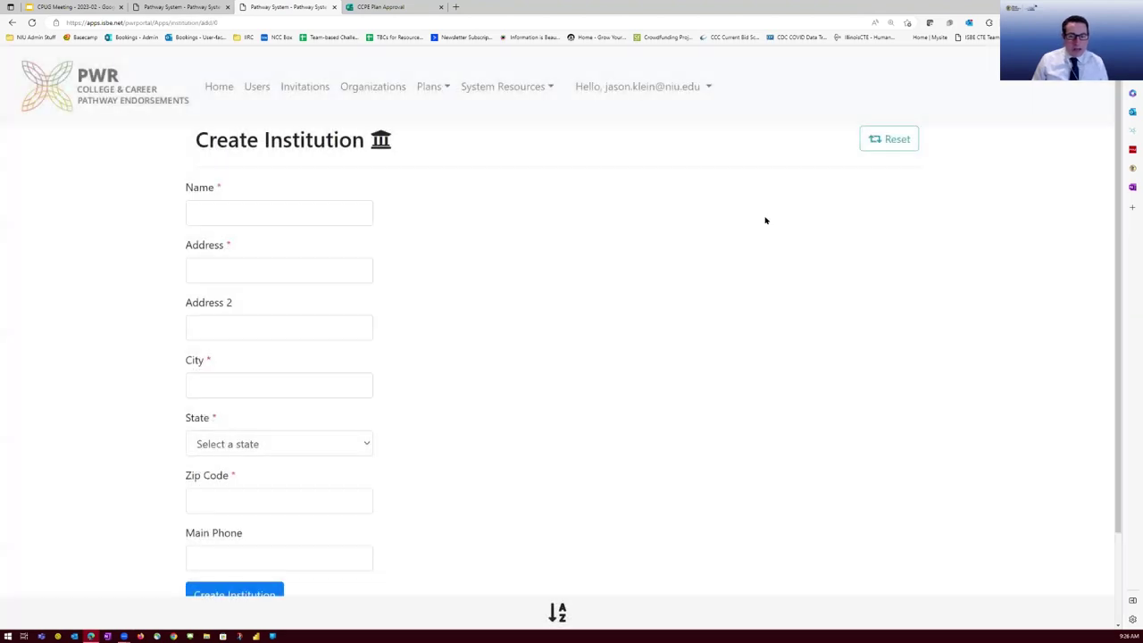
pyautogui.scroll(-2, 530, 293)
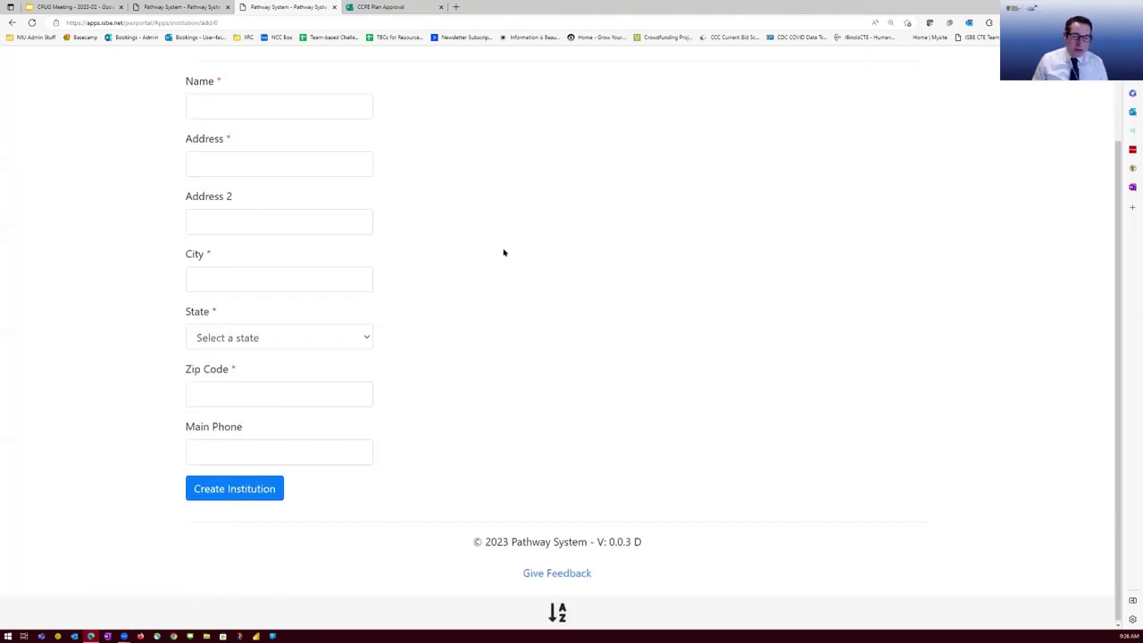
pyautogui.scroll(2, 528, 276)
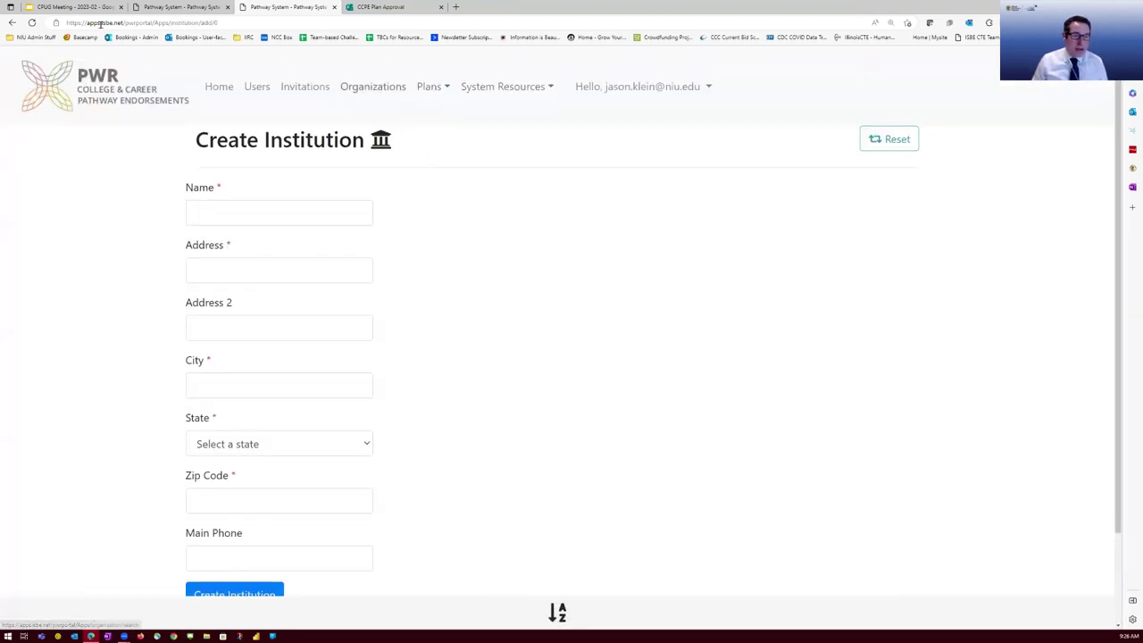
pyautogui.click(12, 23)
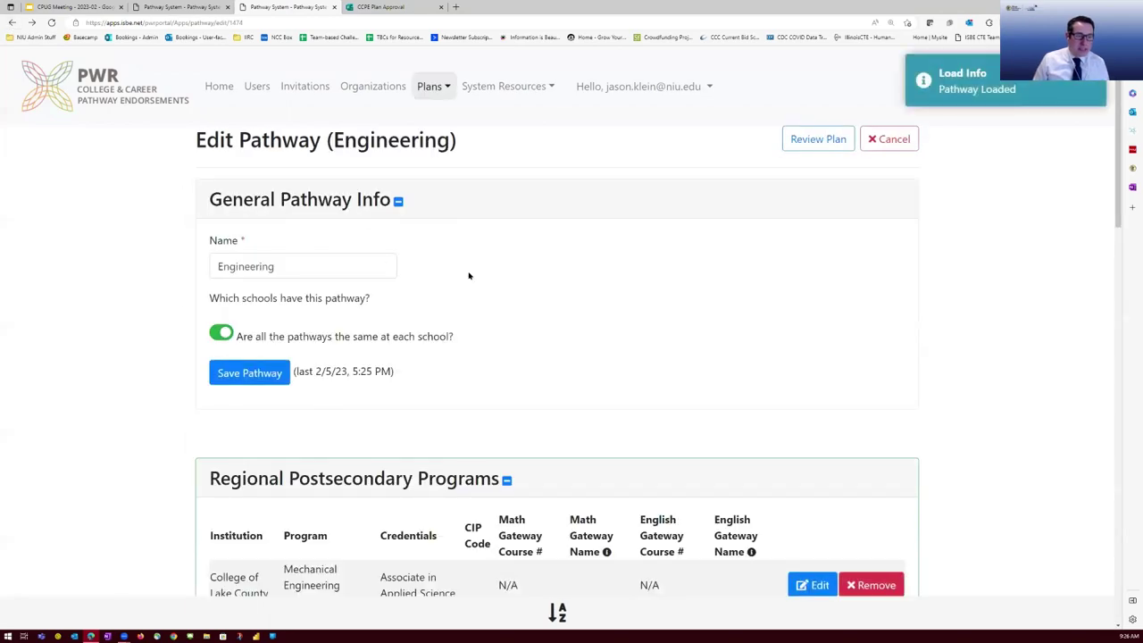
# Step: Review the College of Lake County program's details and program names, closing without saving
pyautogui.scroll(-4, 493, 345)
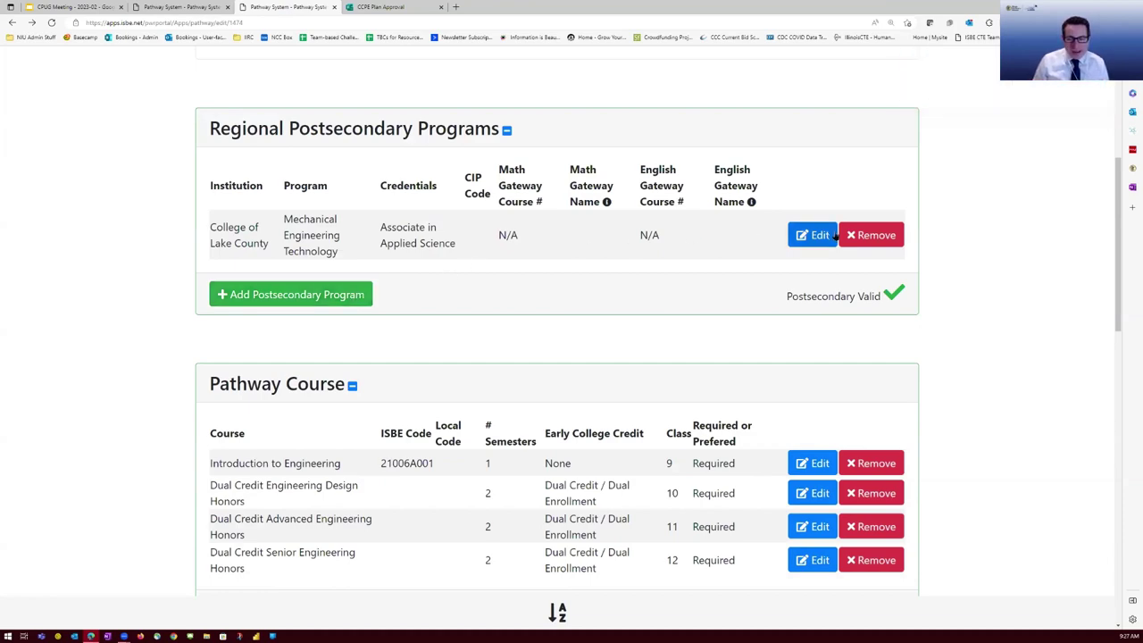
pyautogui.click(825, 236)
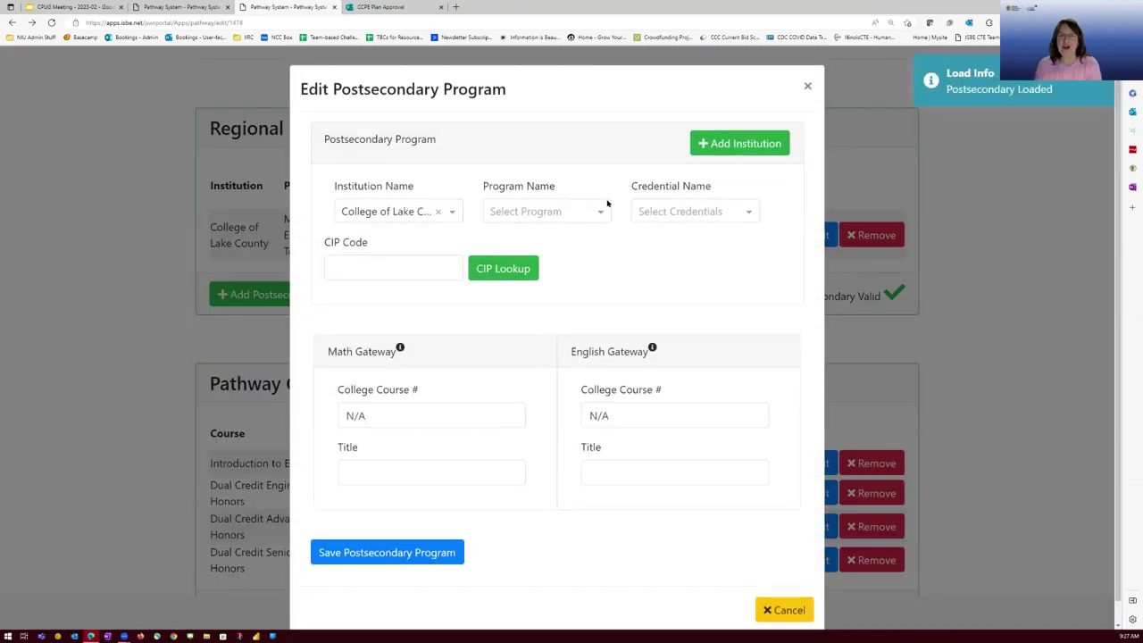
pyautogui.click(605, 211)
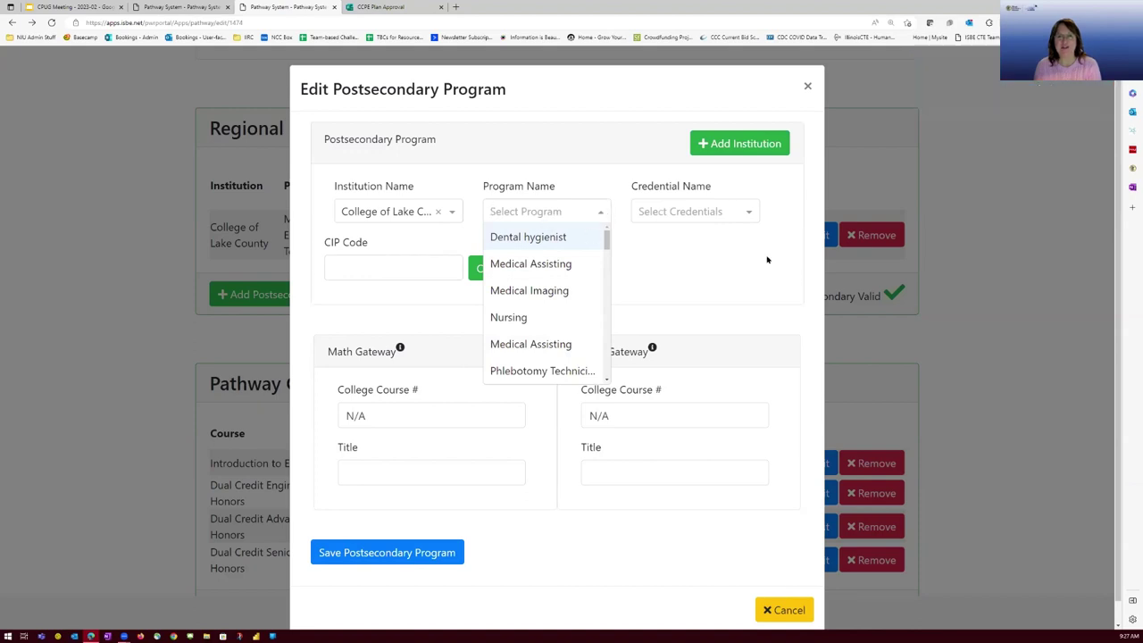
pyautogui.click(798, 278)
pyautogui.click(807, 86)
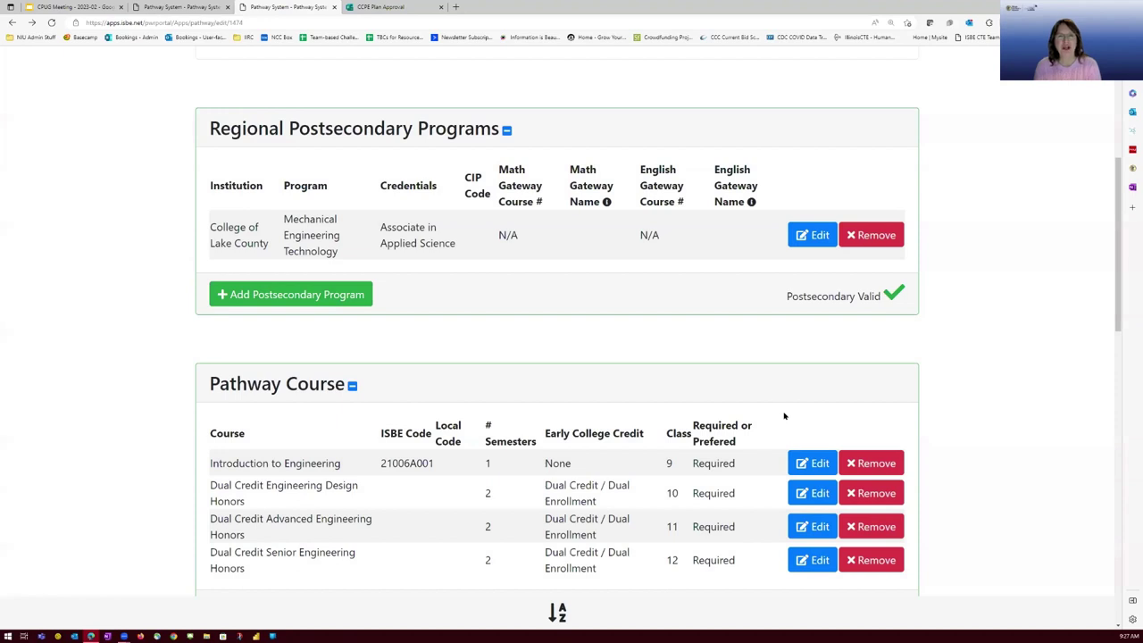
pyautogui.scroll(4, 745, 329)
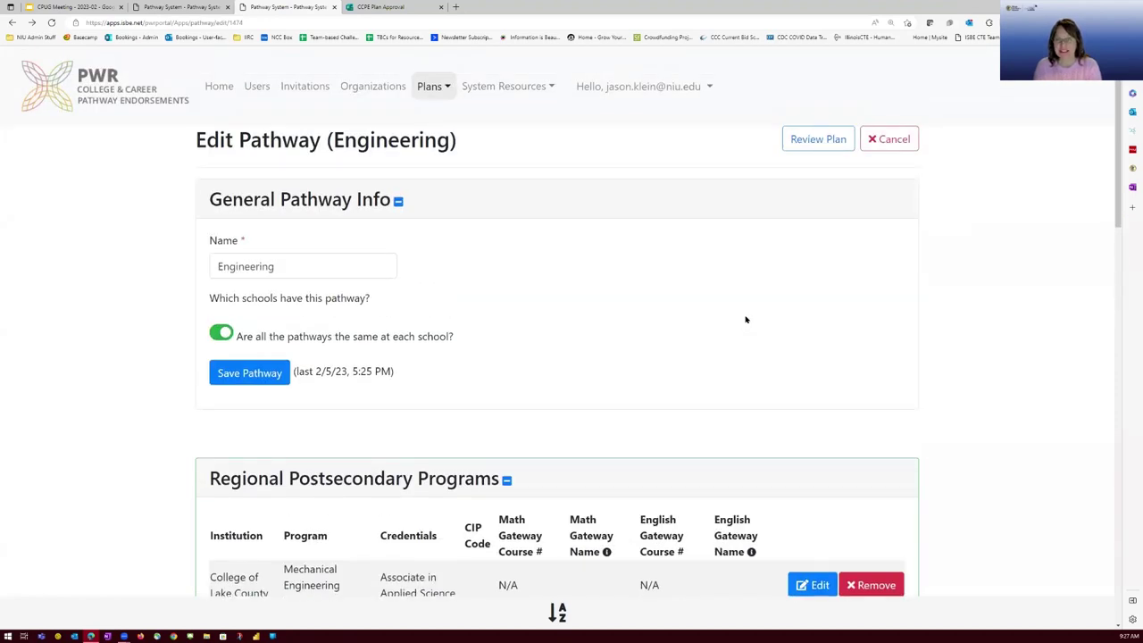
pyautogui.click(396, 95)
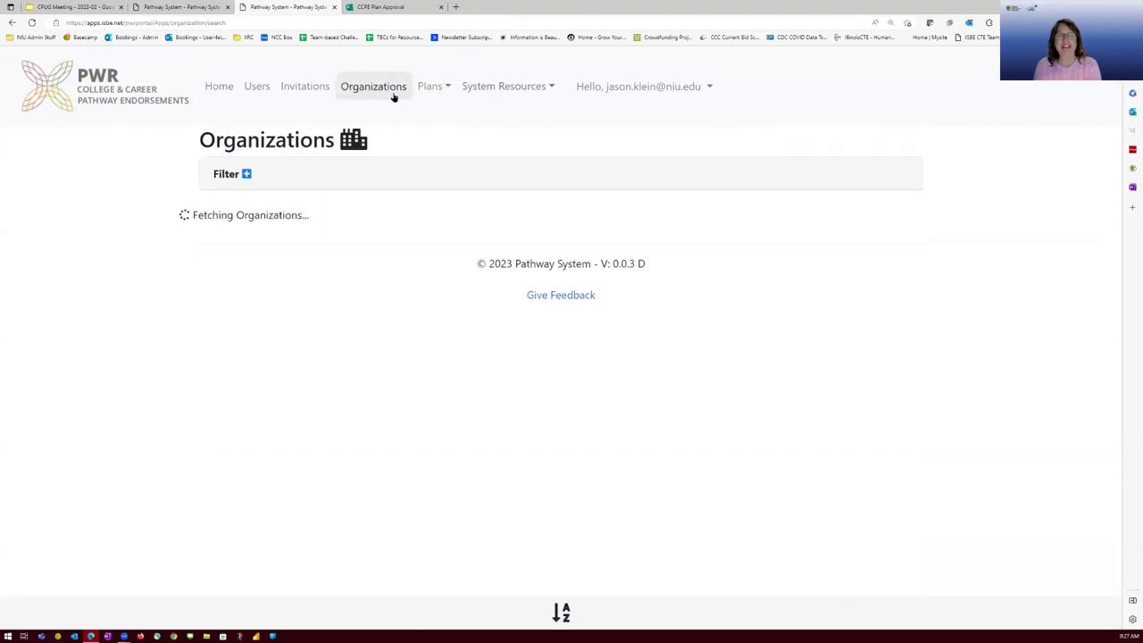
pyautogui.click(495, 89)
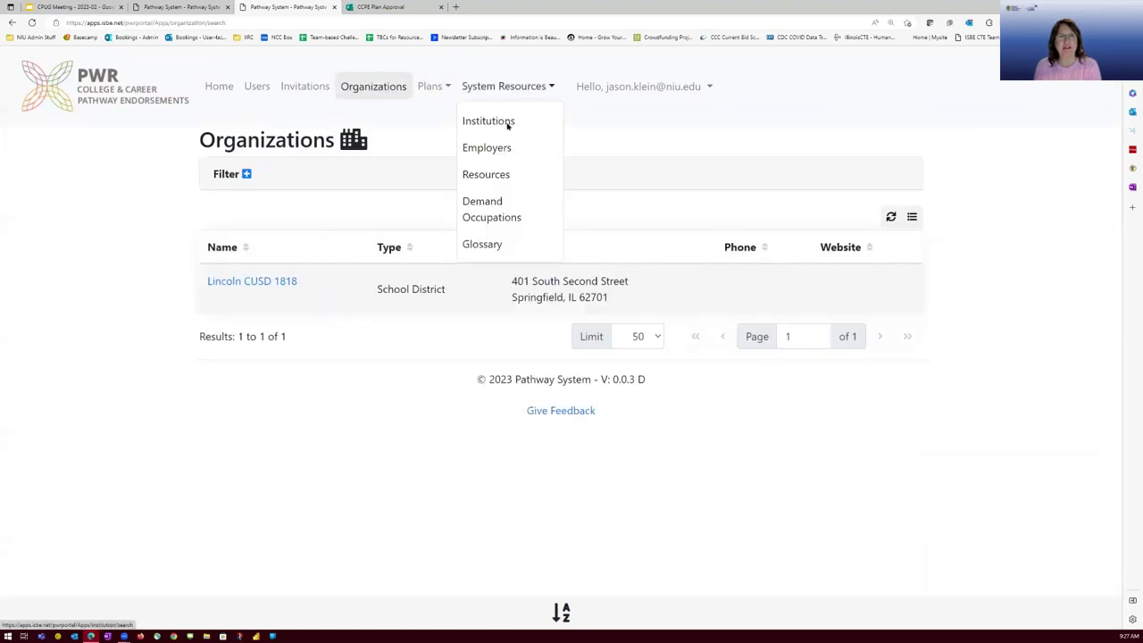
pyautogui.click(509, 120)
pyautogui.scroll(-2, 636, 368)
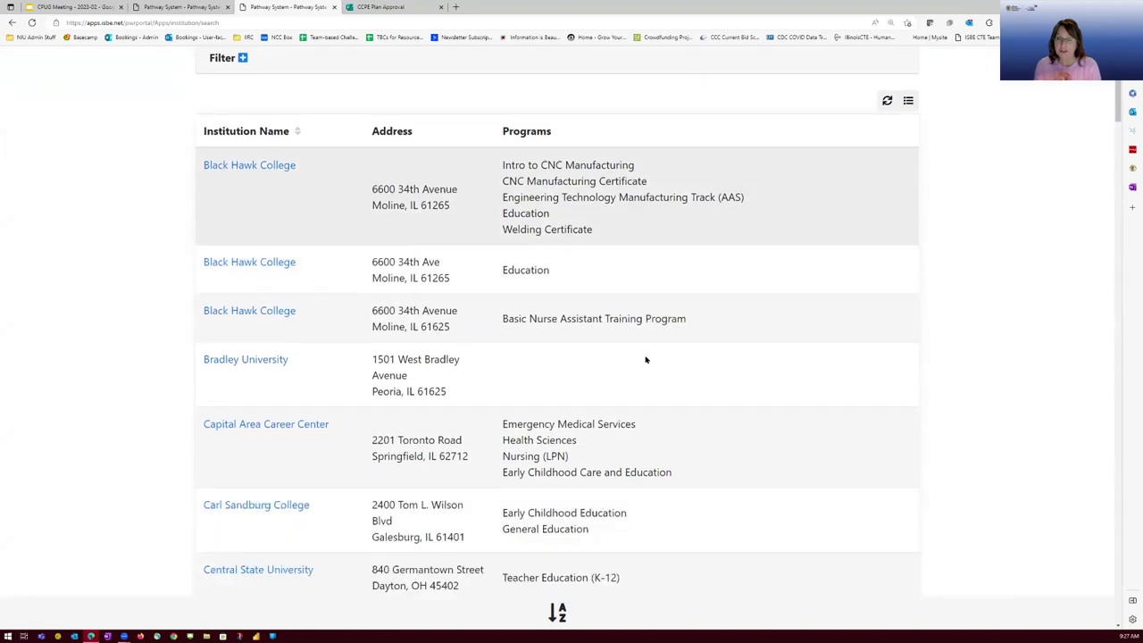
pyautogui.scroll(-5, 849, 320)
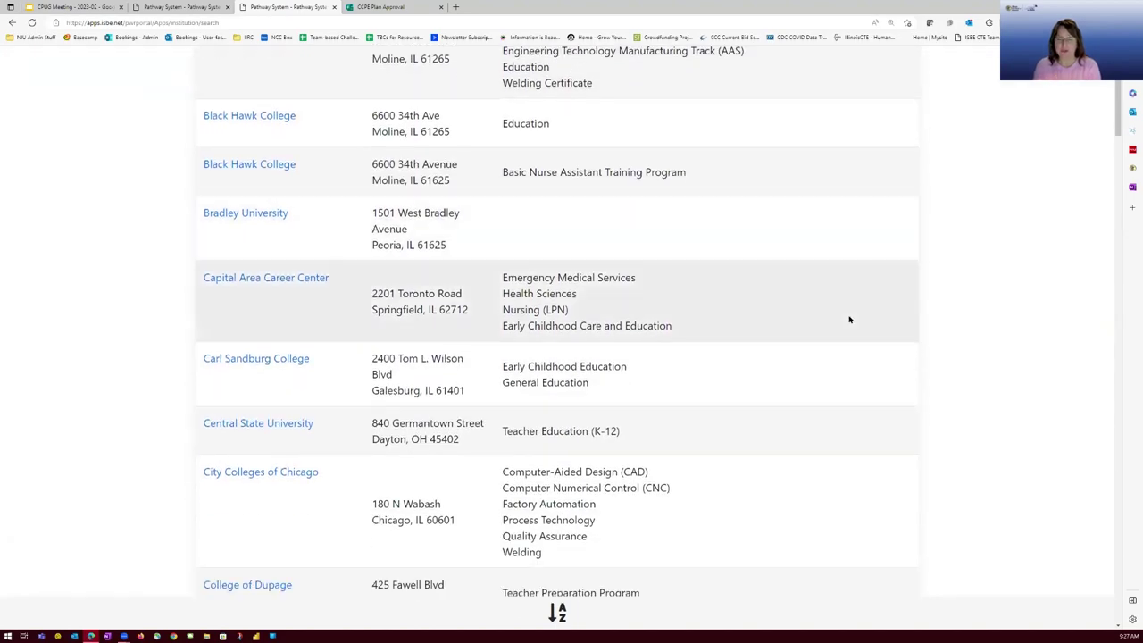
pyautogui.scroll(-2, 849, 324)
pyautogui.scroll(9, 847, 321)
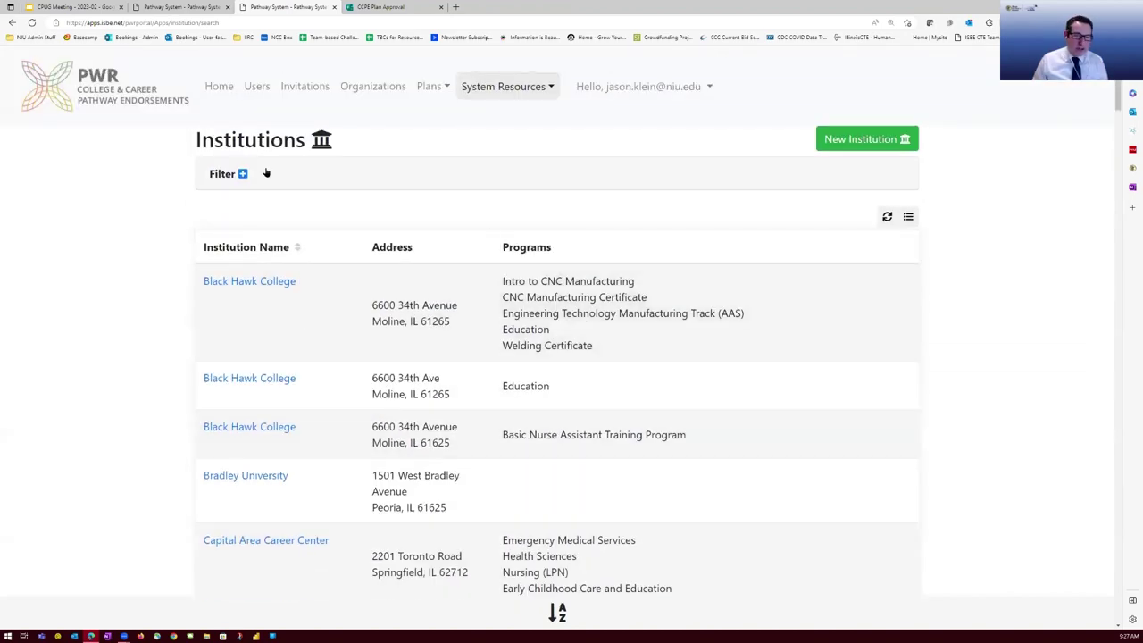
pyautogui.click(244, 175)
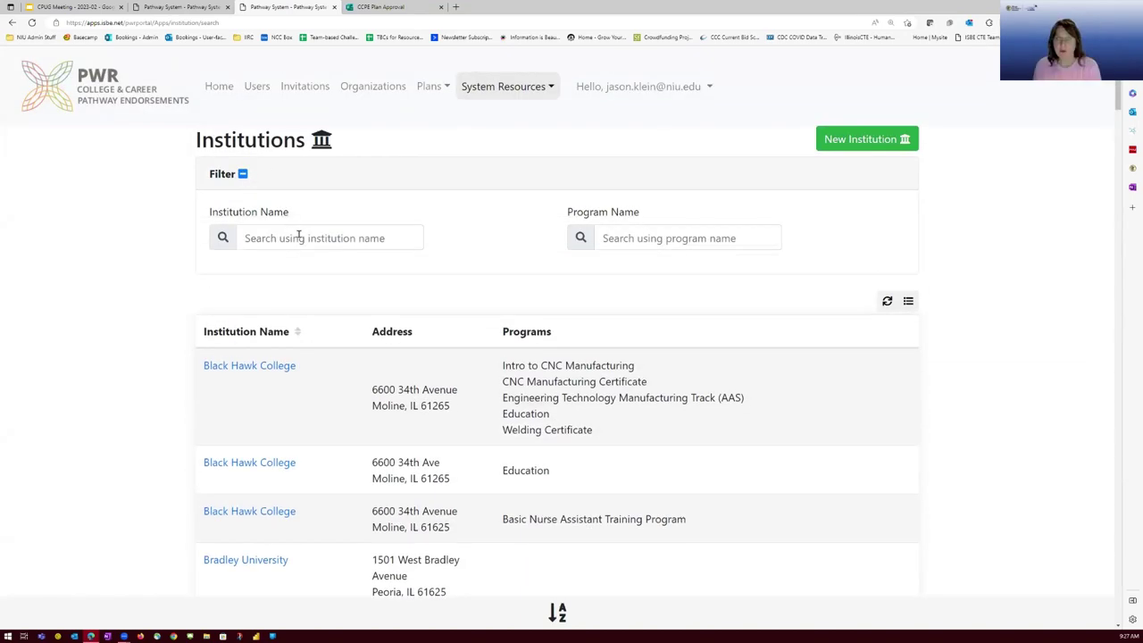
pyautogui.click(299, 237)
pyautogui.write('College of Lake County')
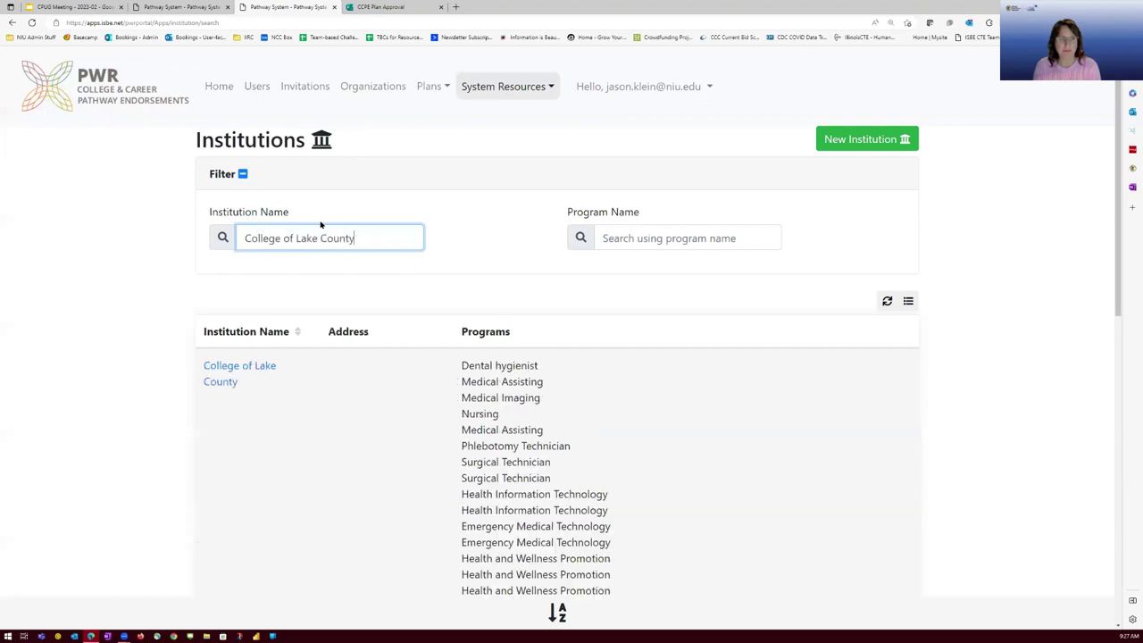
pyautogui.scroll(-2, 953, 235)
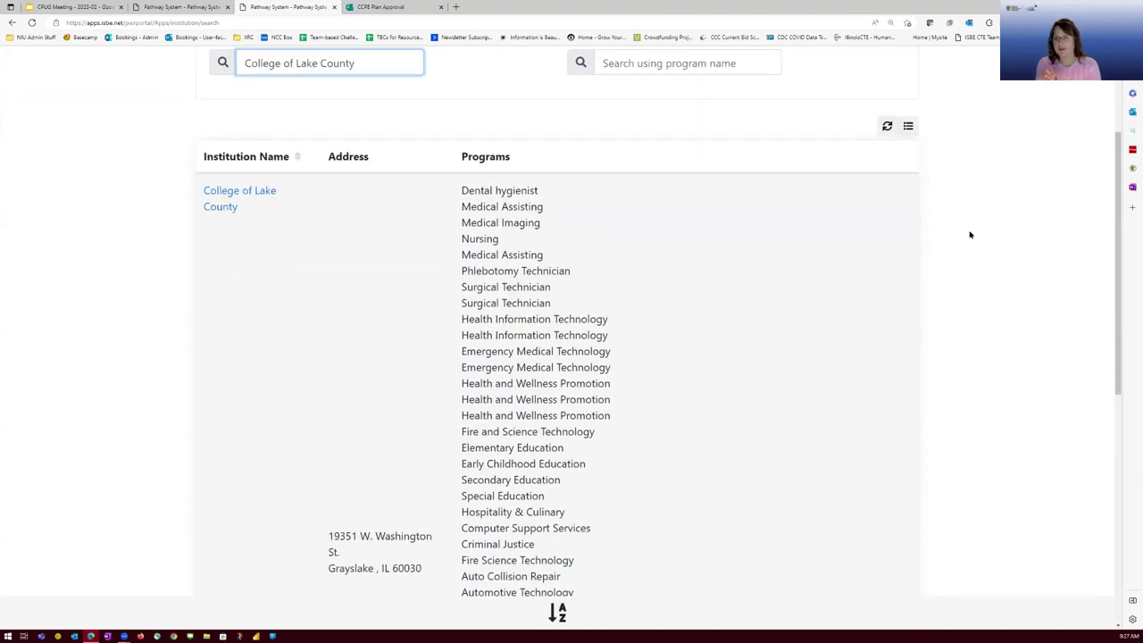
pyautogui.scroll(-5, 970, 235)
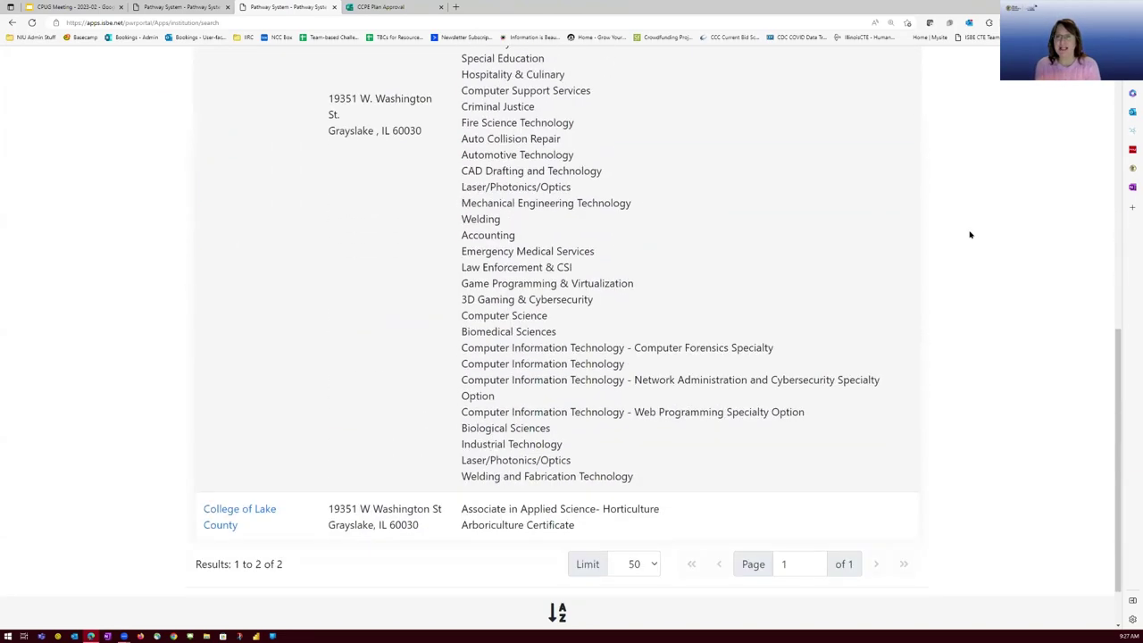
pyautogui.scroll(-1, 970, 234)
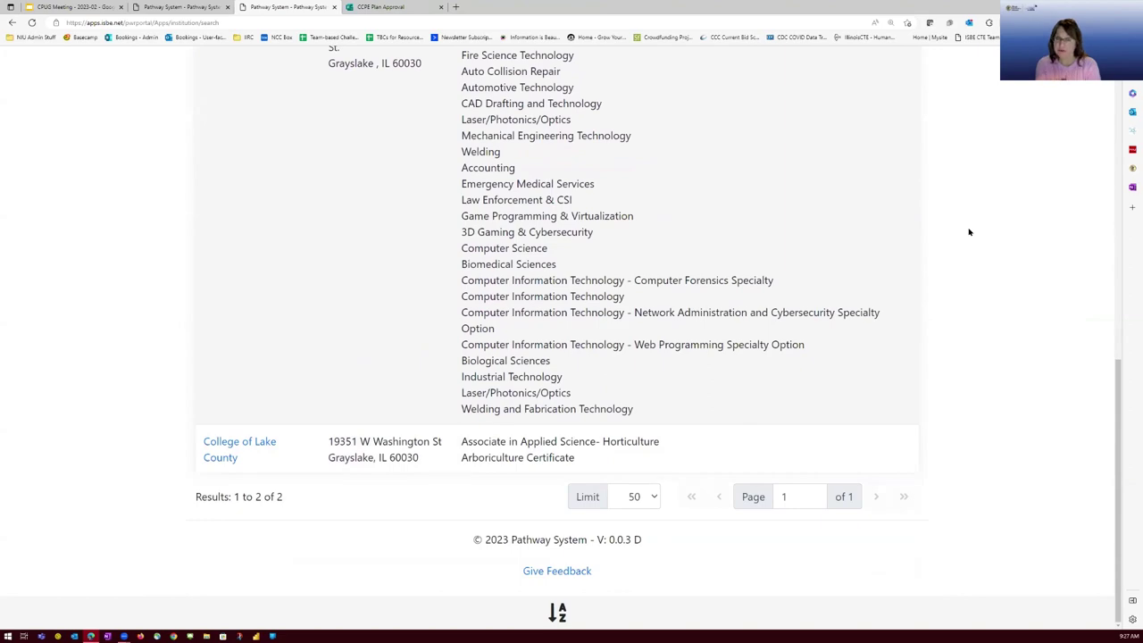
pyautogui.scroll(5, 970, 232)
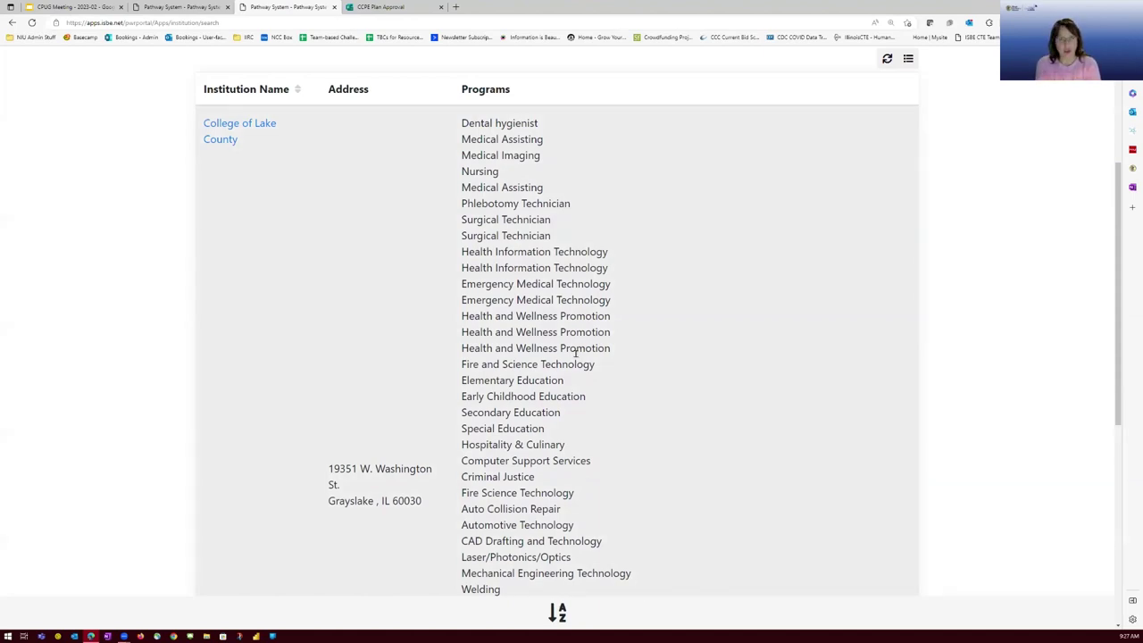
pyautogui.scroll(-3, 575, 355)
pyautogui.scroll(-1, 575, 356)
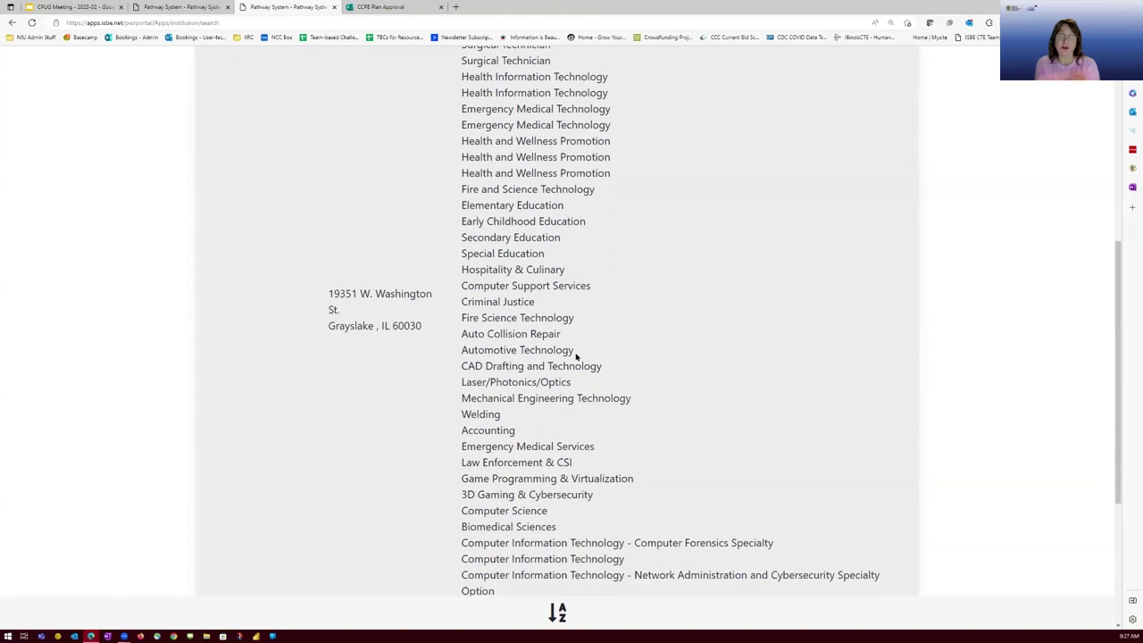
pyautogui.scroll(-4, 575, 356)
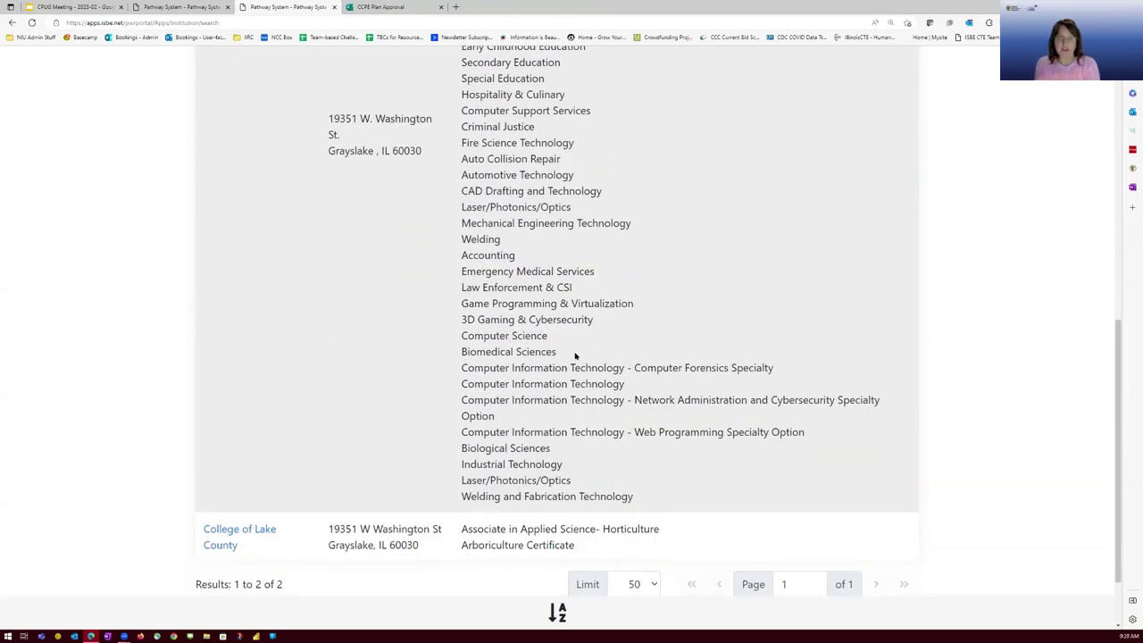
pyautogui.scroll(7, 579, 355)
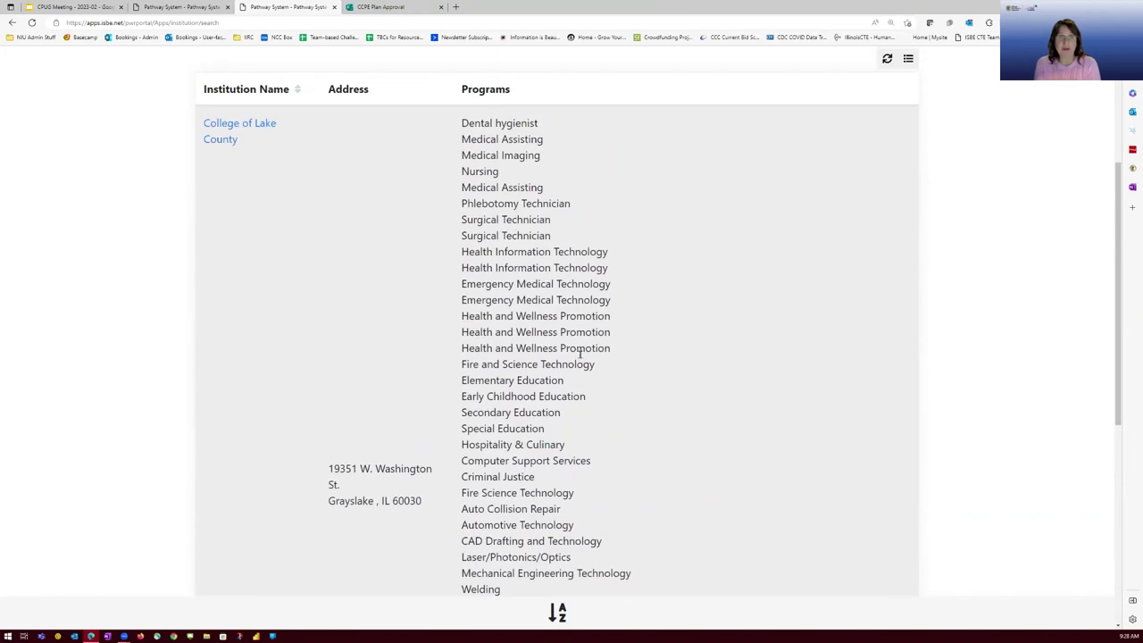
pyautogui.scroll(4, 580, 354)
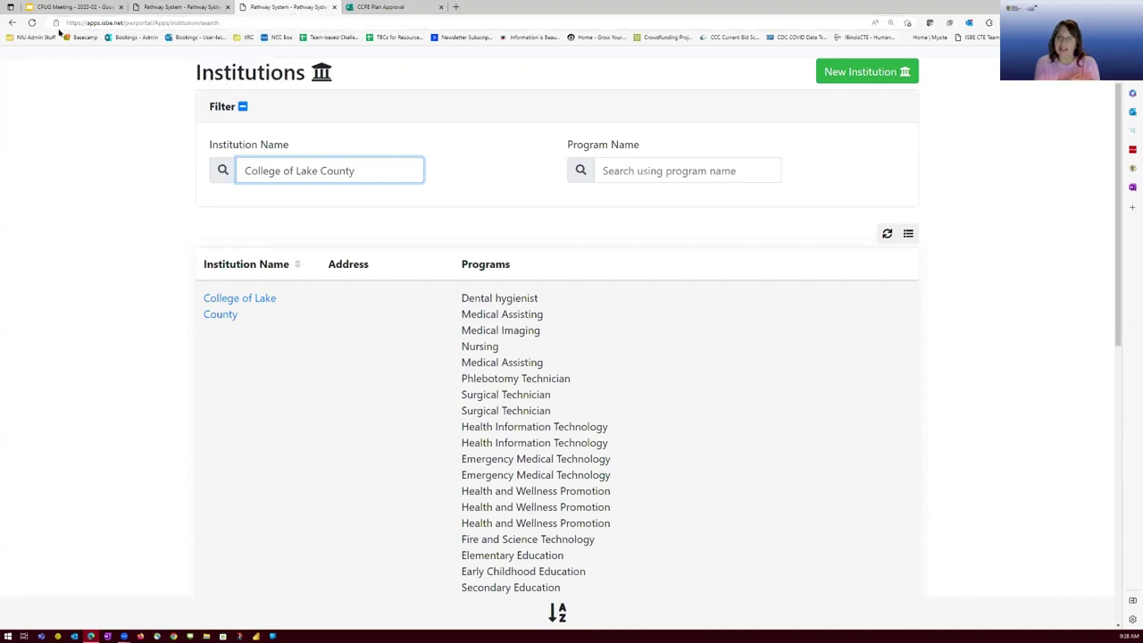
# Step: From Organizations, open Lincoln CUSD 1818's Engineering plan via Plans > Plans and scroll to its pathways
pyautogui.click(12, 23)
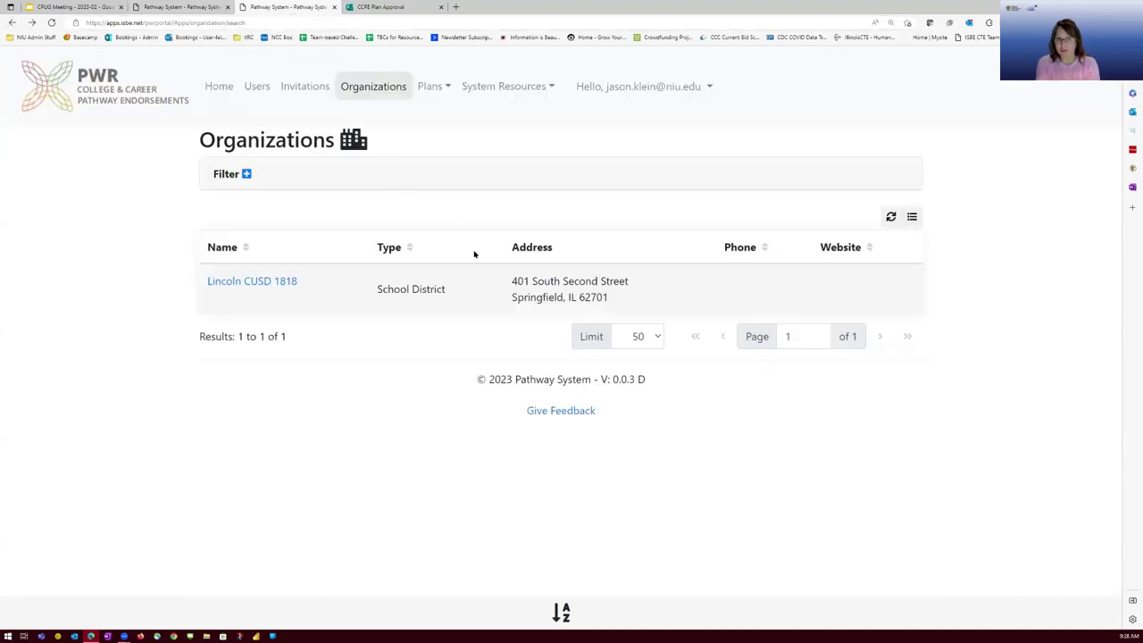
pyautogui.click(282, 280)
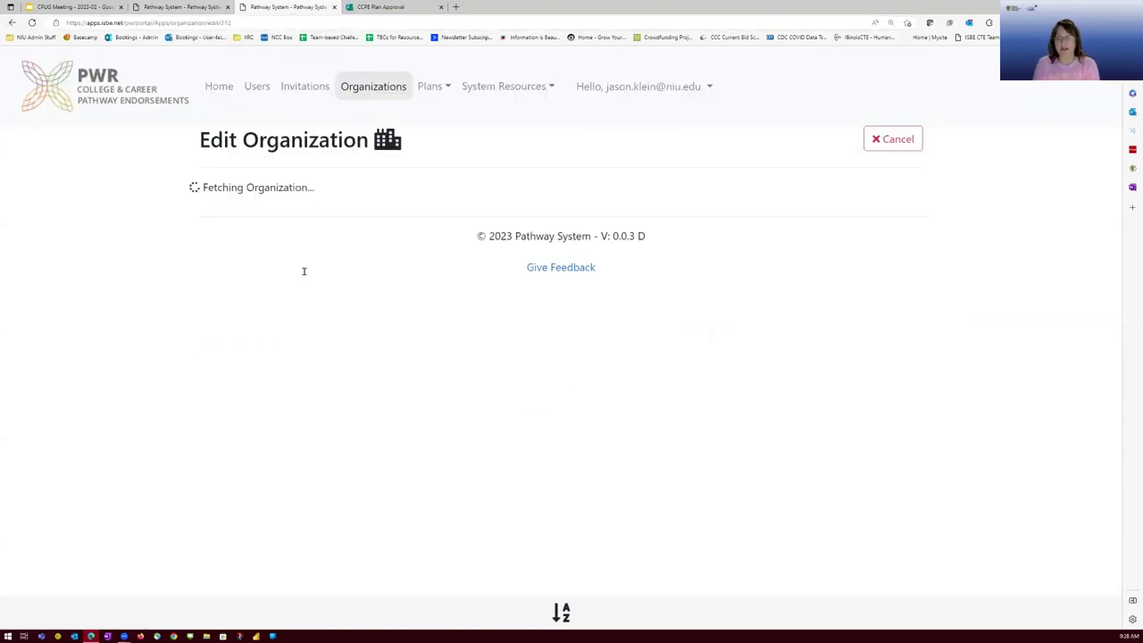
pyautogui.click(427, 92)
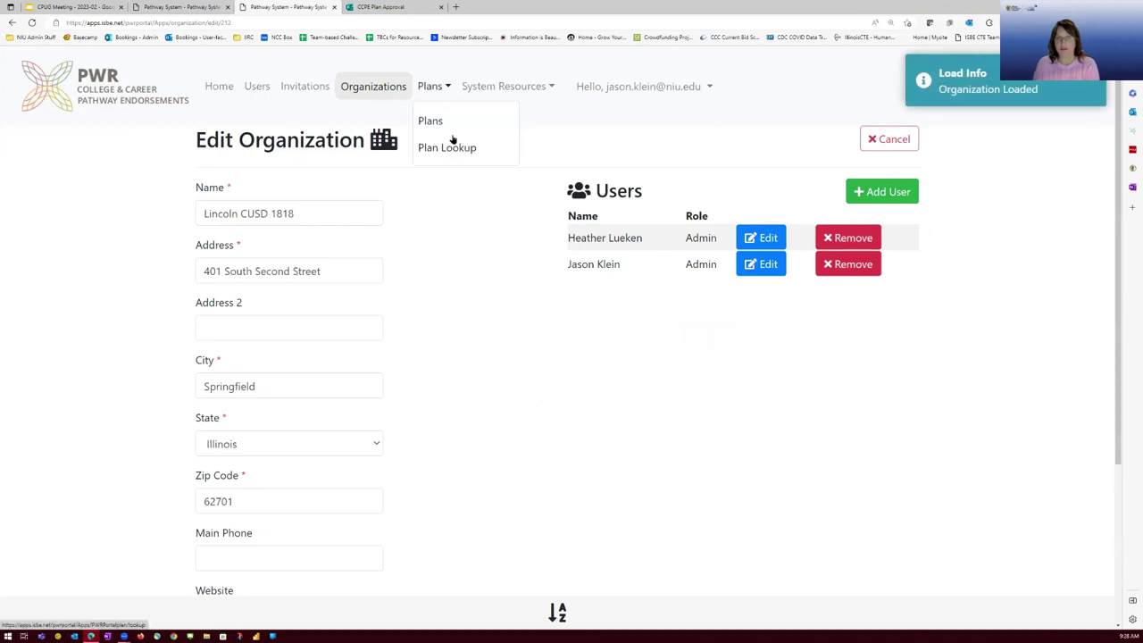
pyautogui.click(442, 122)
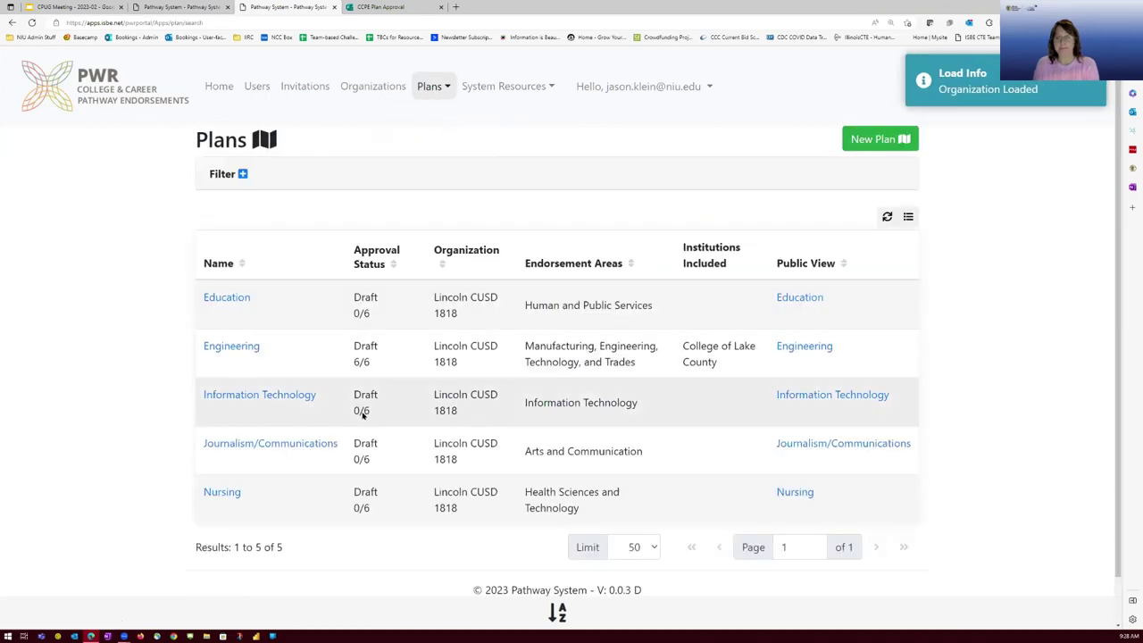
pyautogui.click(250, 349)
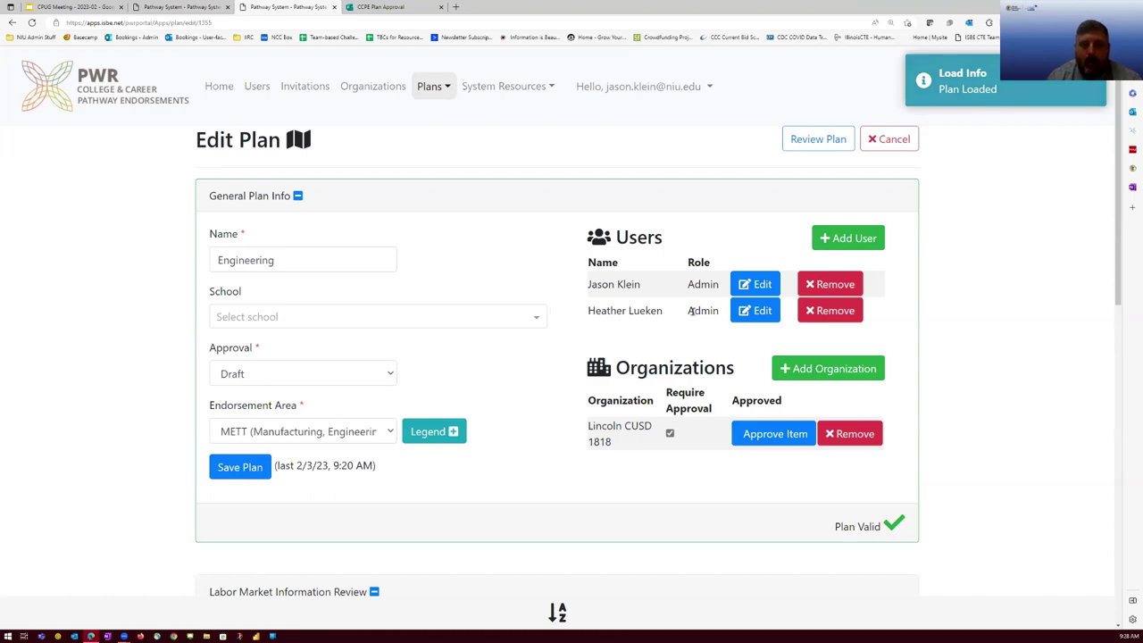
pyautogui.scroll(-6, 962, 336)
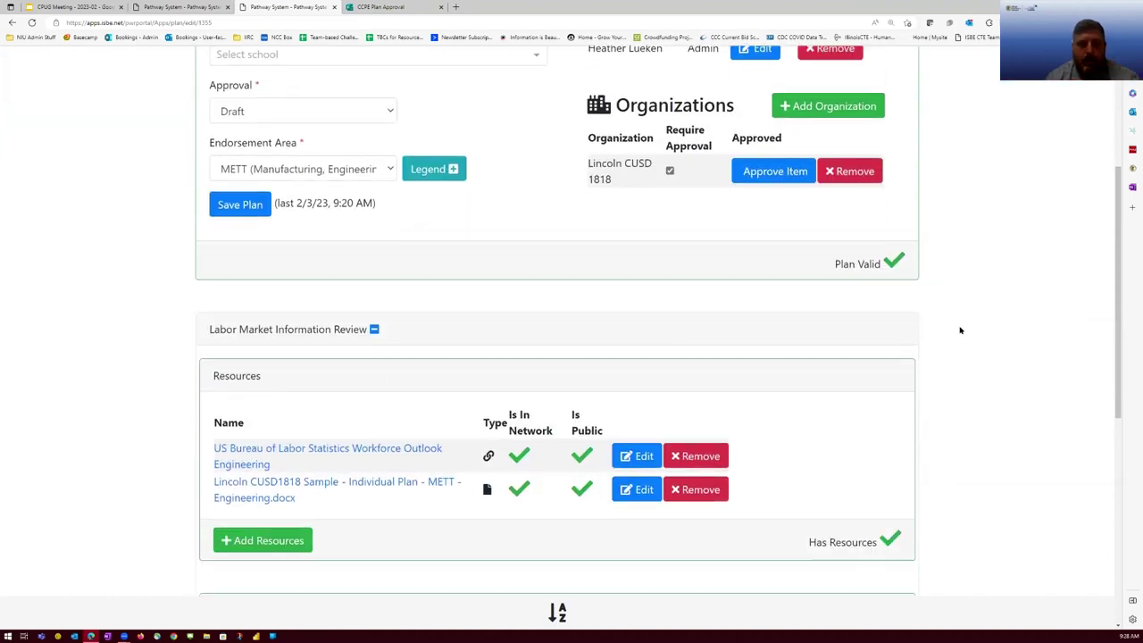
pyautogui.scroll(-2, 960, 332)
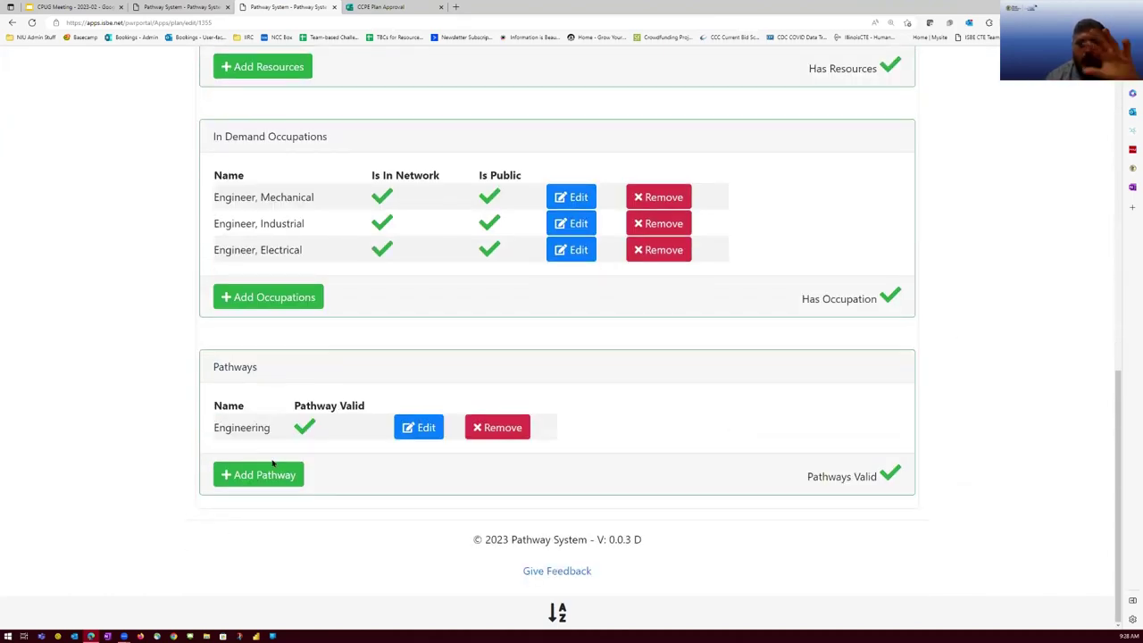
# Step: Reopen the Engineering pathway's edit page and scroll through its postsecondary programs and pathway courses
pyautogui.click(414, 432)
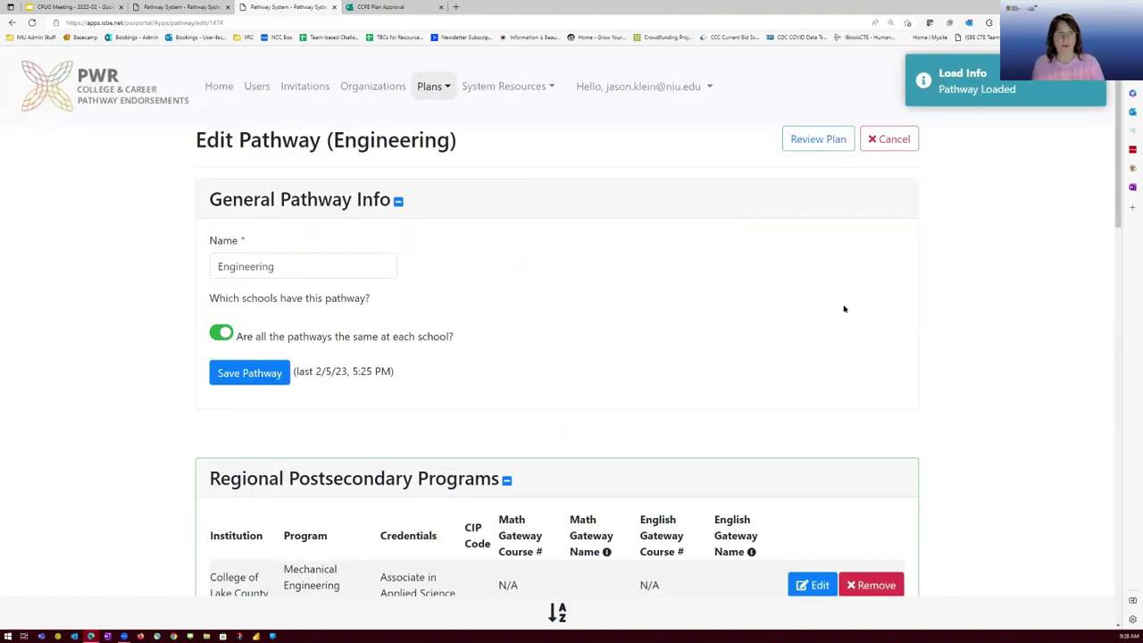
pyautogui.scroll(-3, 979, 306)
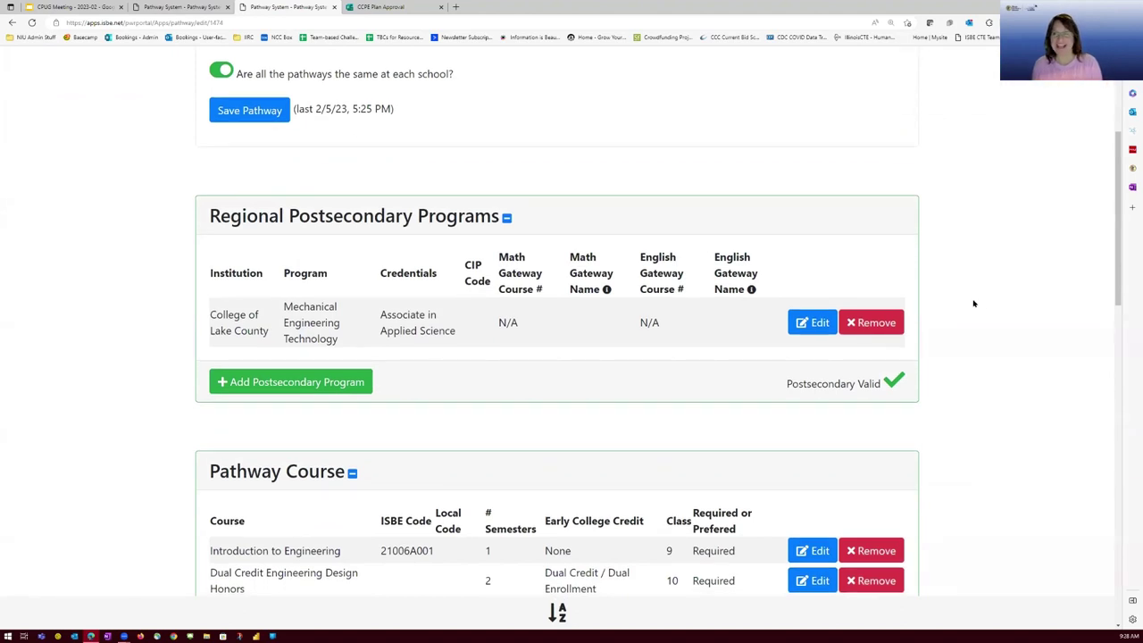
pyautogui.scroll(3, 965, 309)
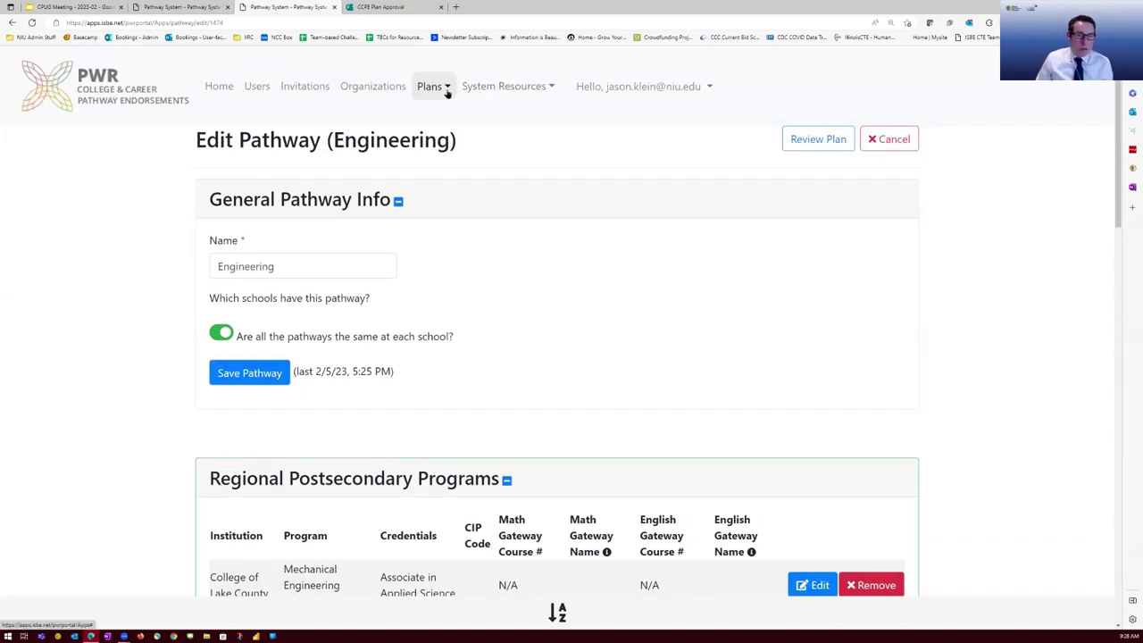
pyautogui.click(448, 89)
pyautogui.click(520, 87)
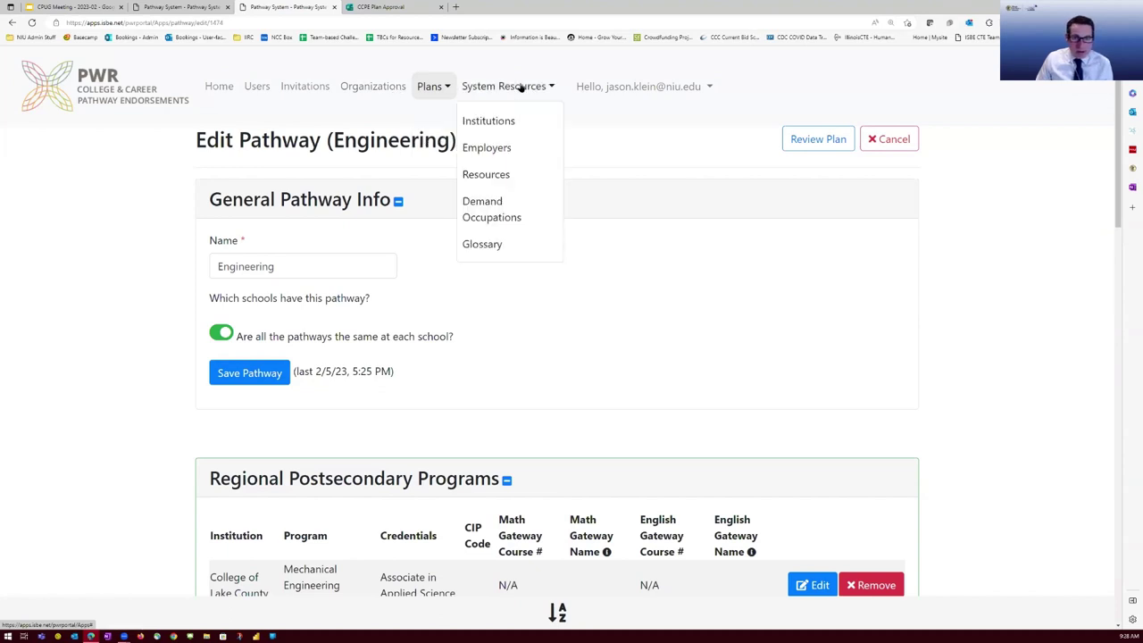
# Step: Preview the blank New Institution form's Name field, then go back to the Institutions list
pyautogui.click(512, 121)
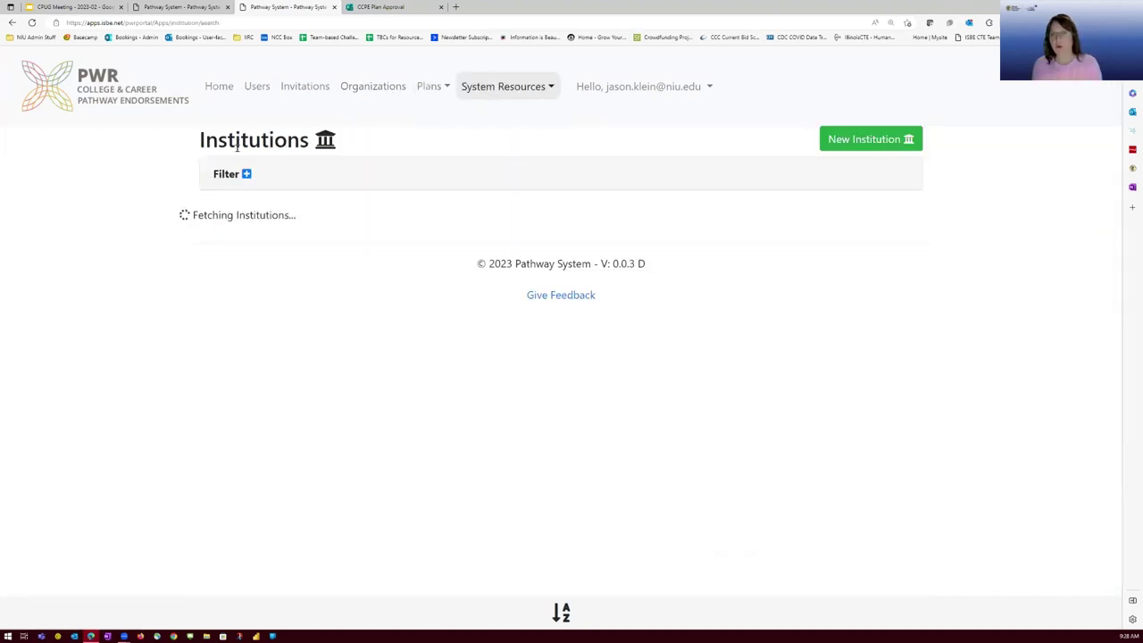
pyautogui.click(882, 148)
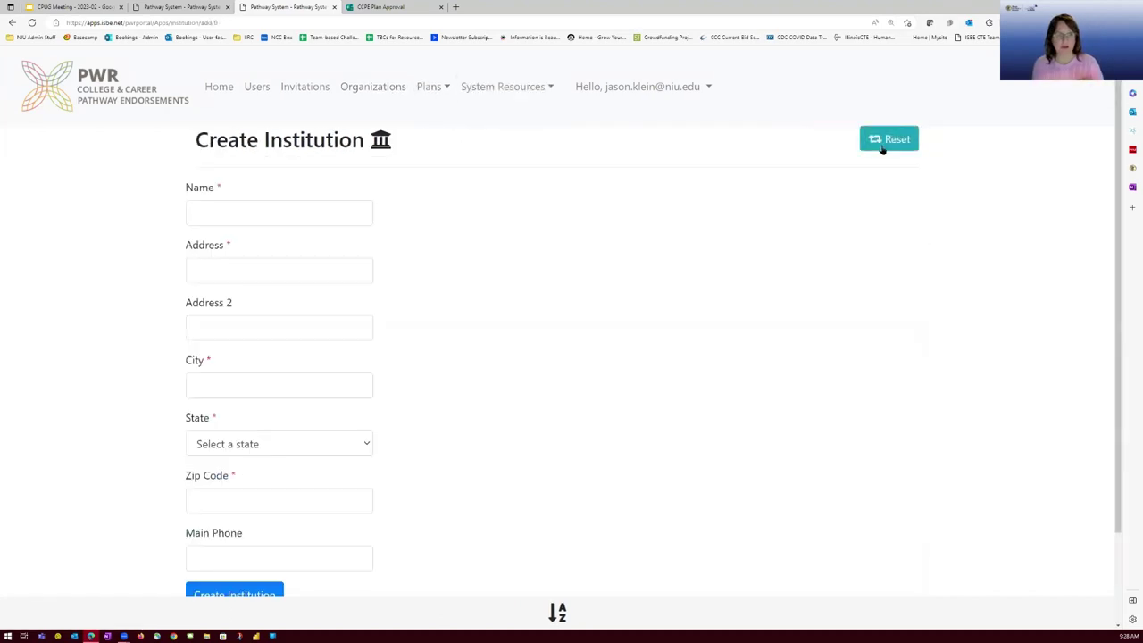
pyautogui.click(249, 211)
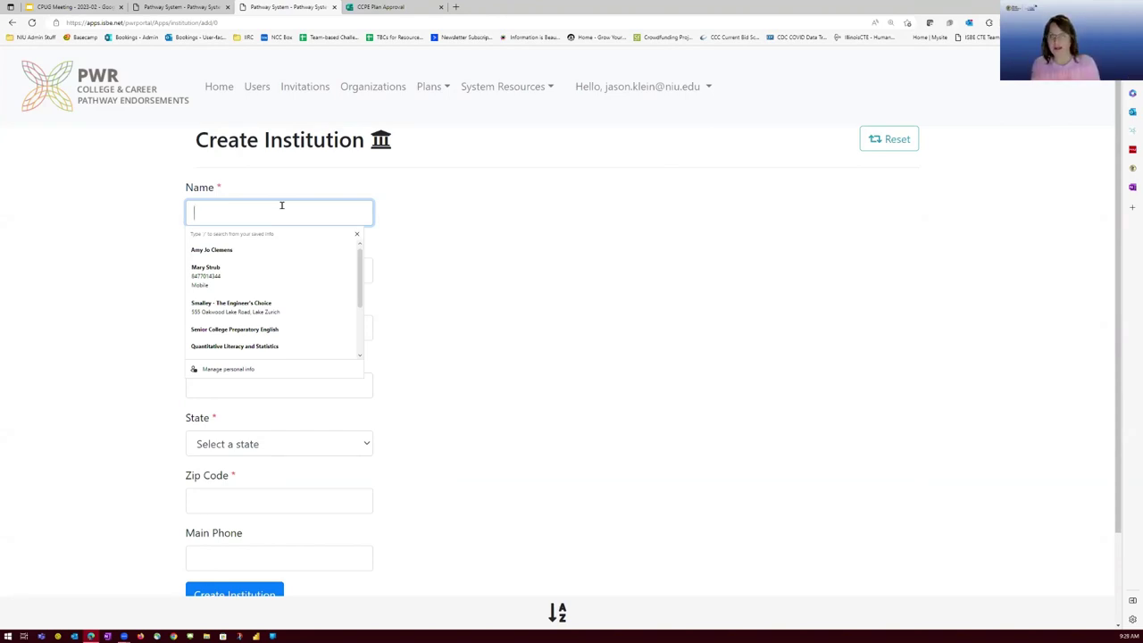
pyautogui.click(489, 86)
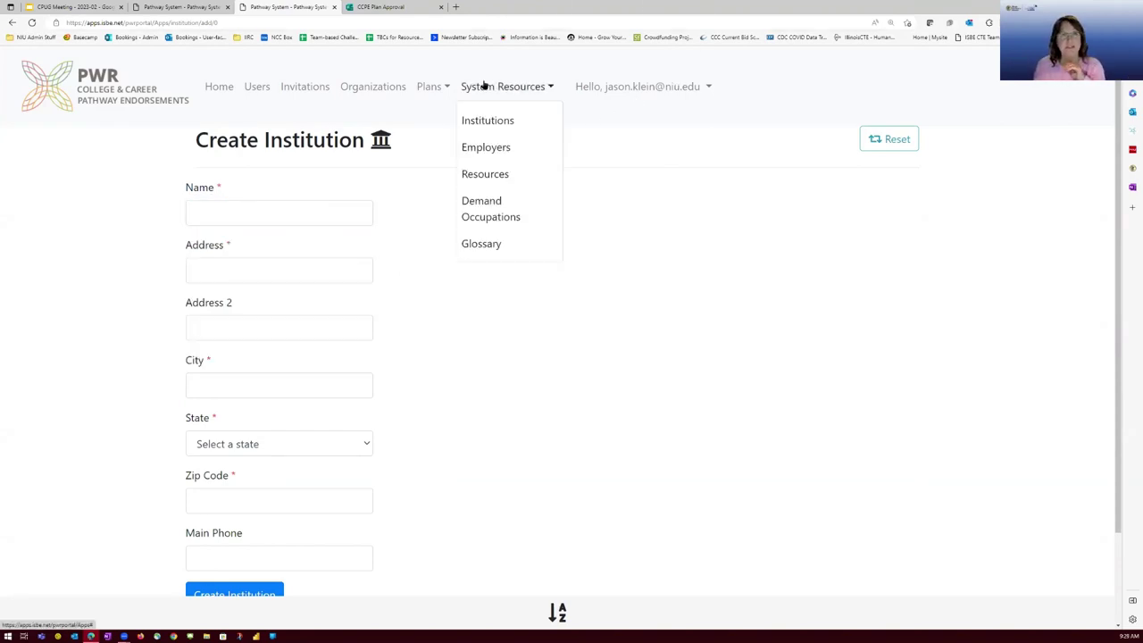
pyautogui.click(493, 119)
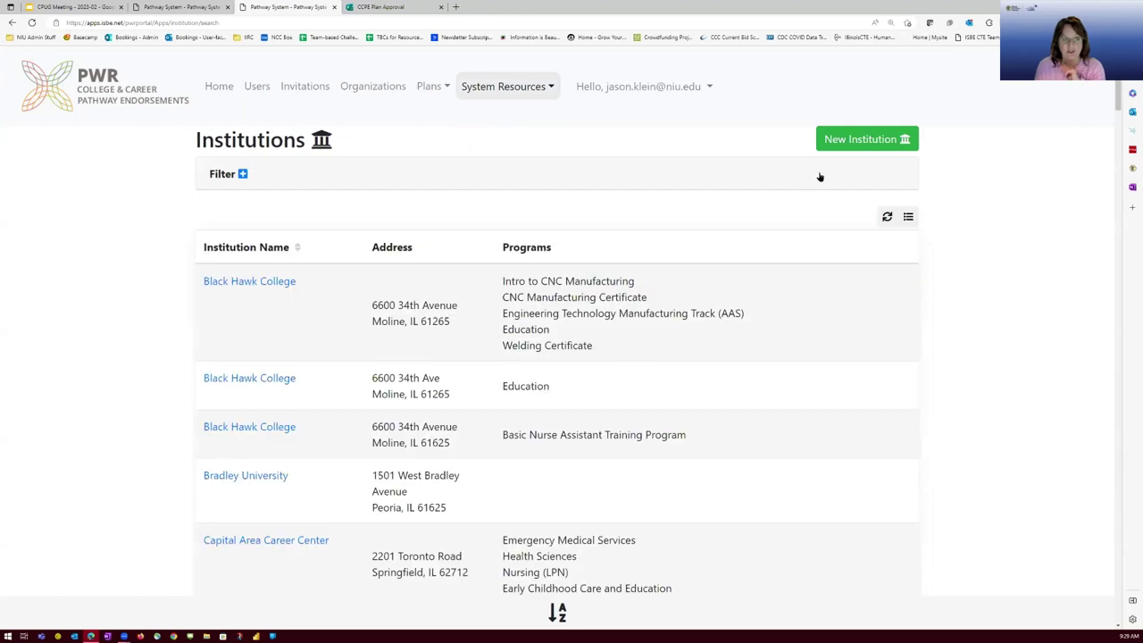
# Step: Filter institutions by the name 'Rock' and open Rock Valley College
pyautogui.click(239, 175)
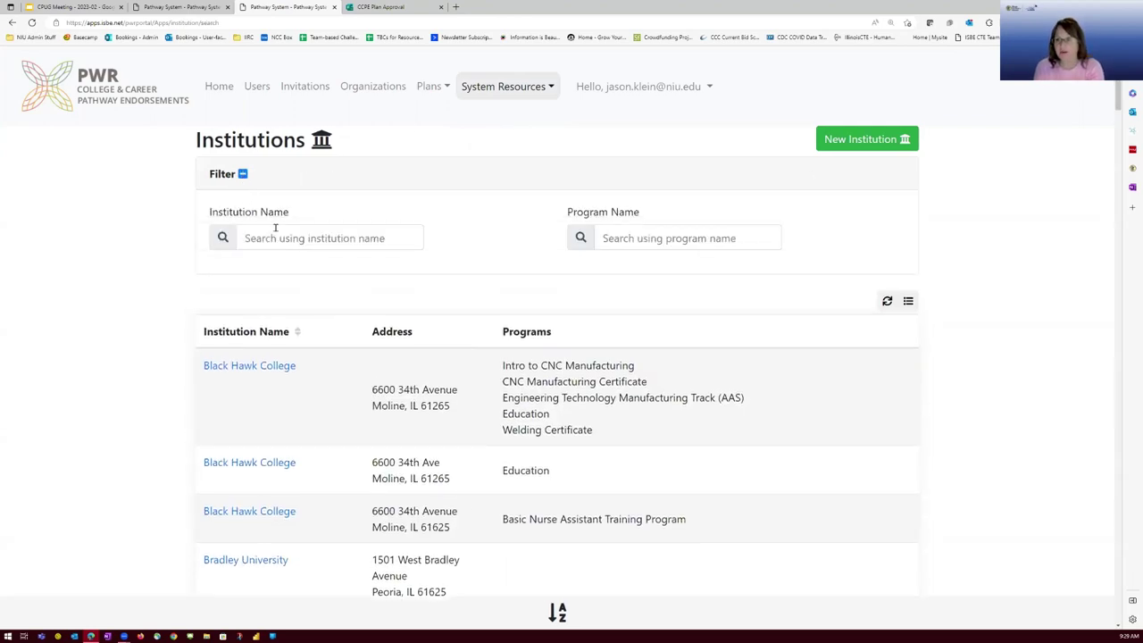
pyautogui.click(278, 236)
pyautogui.write('Rock Valley')
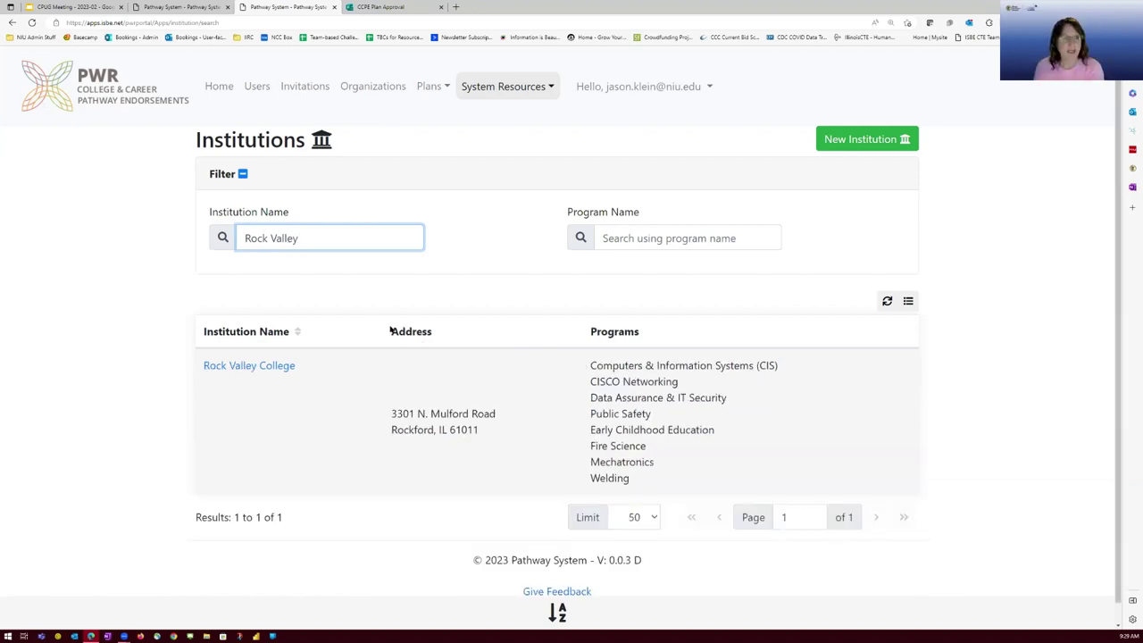
pyautogui.click(281, 366)
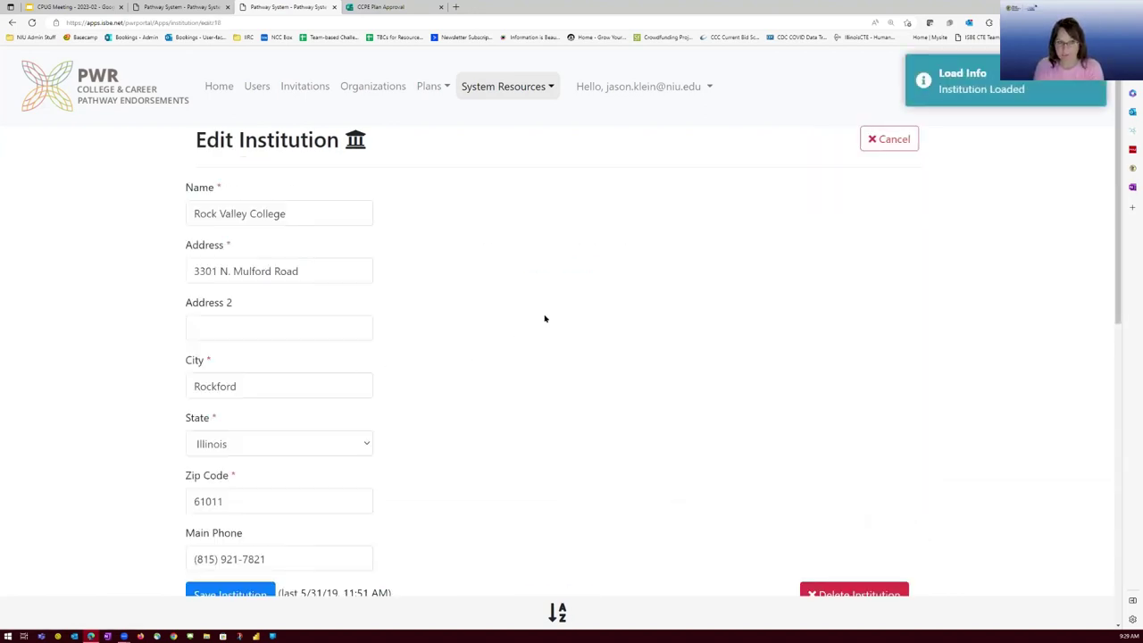
# Step: Start a new program for Rock Valley College, with the Add Program Name field ready for input
pyautogui.scroll(-5, 544, 319)
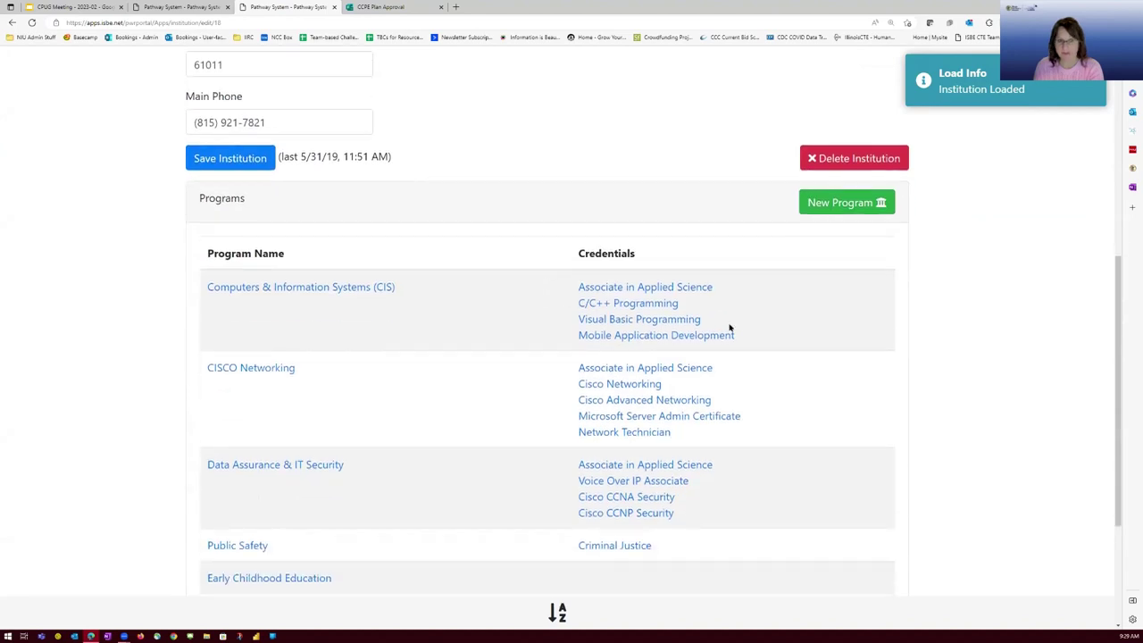
pyautogui.scroll(-2, 886, 343)
pyautogui.scroll(1, 888, 339)
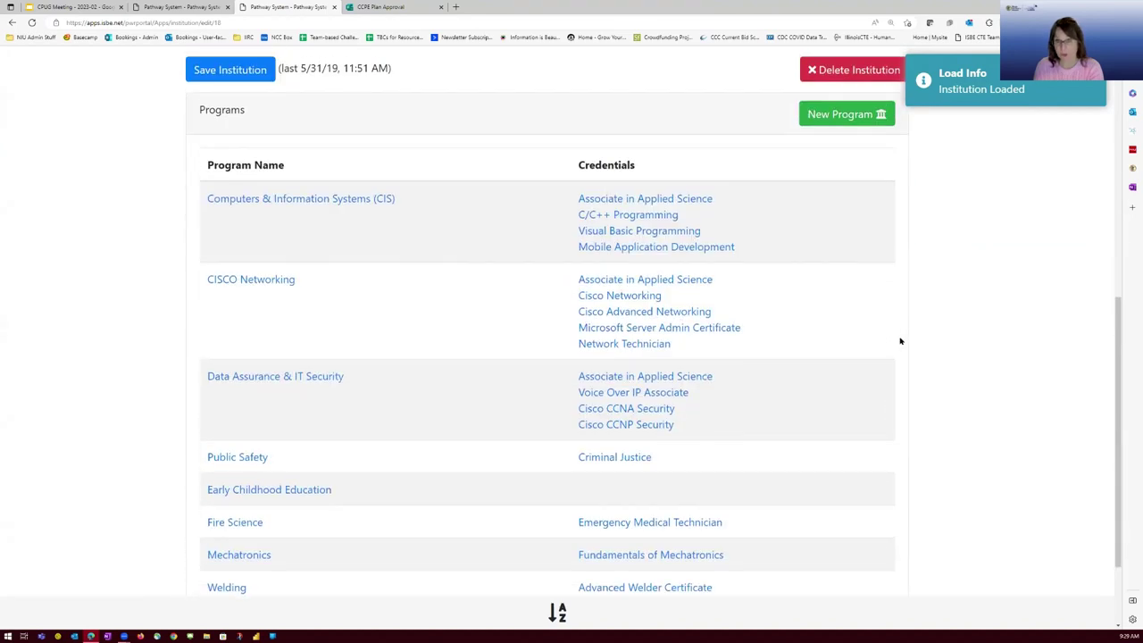
pyautogui.click(859, 110)
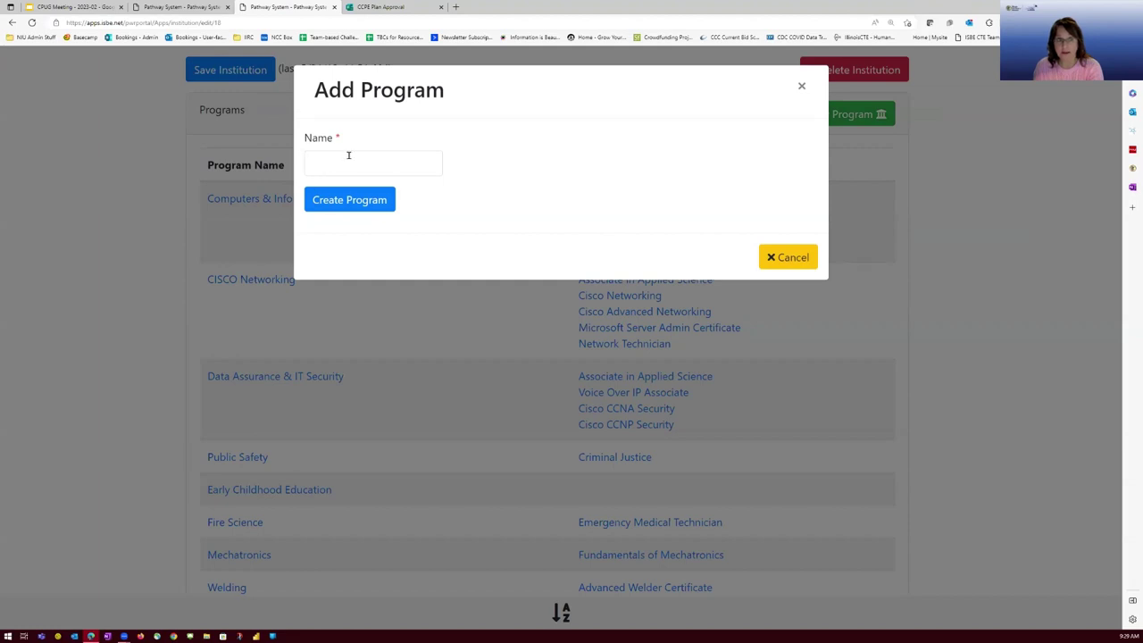
pyautogui.click(375, 158)
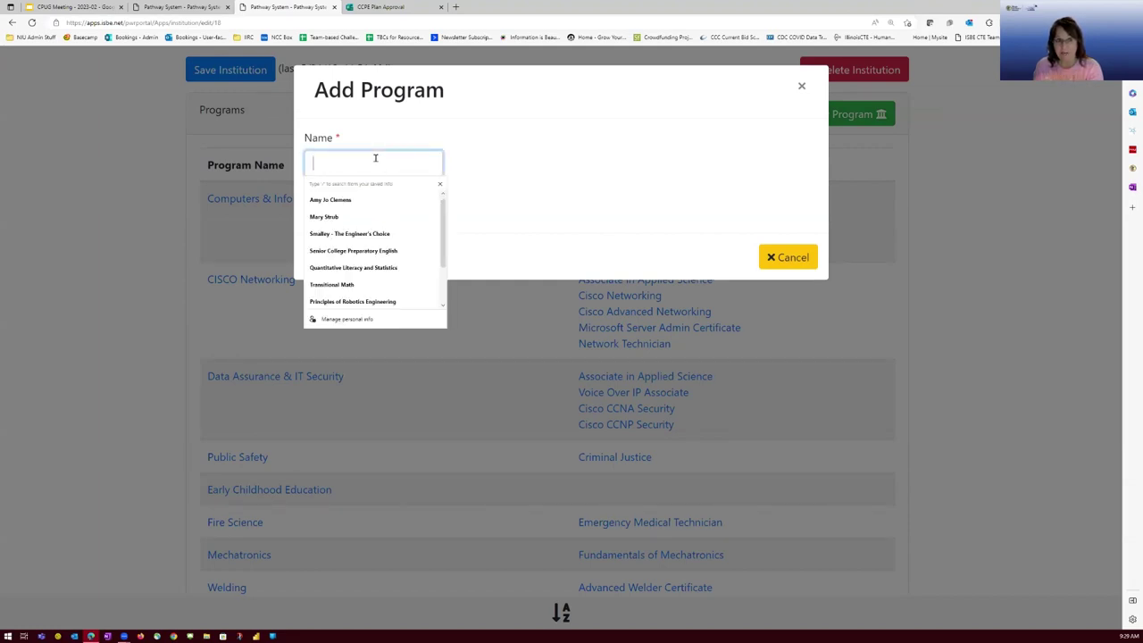
# Step: Open the Illinois Postsecondary Profiles site in a new browser tab
pyautogui.click(456, 6)
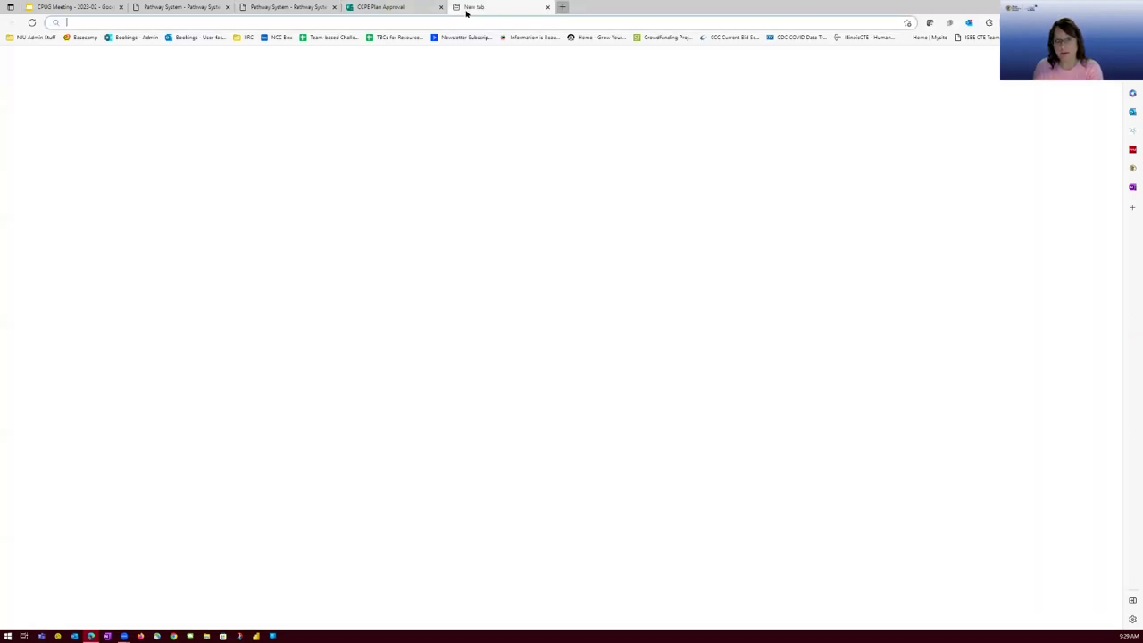
pyautogui.write('illinois')
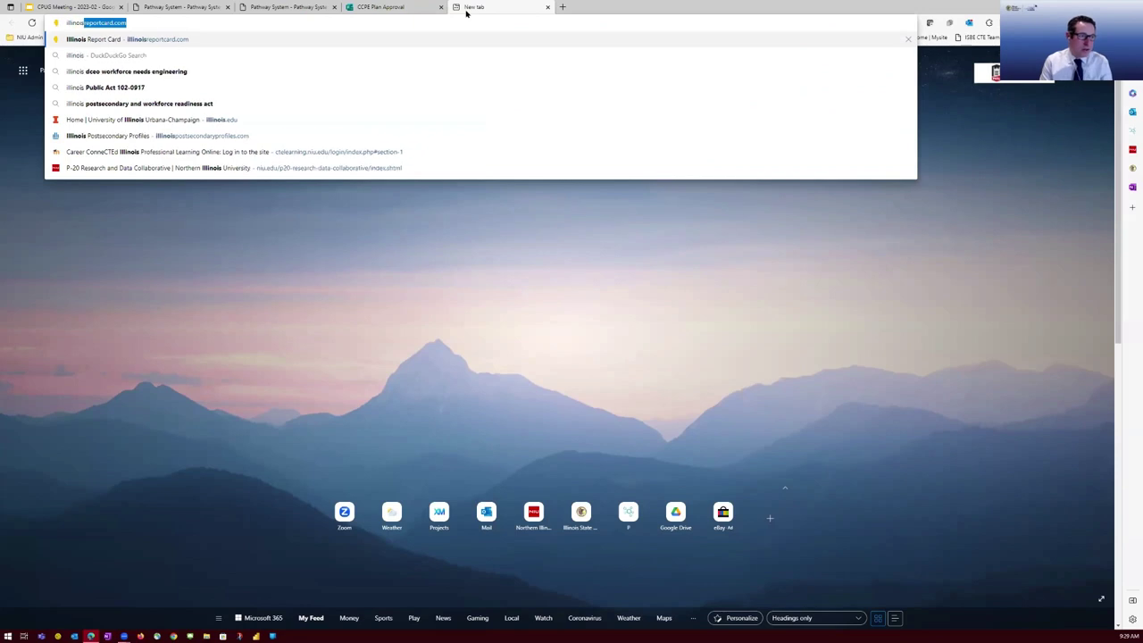
pyautogui.press('Down')
pyautogui.press('Down')
pyautogui.press('Down')
pyautogui.press('Down')
pyautogui.press('Down')
pyautogui.press('Down')
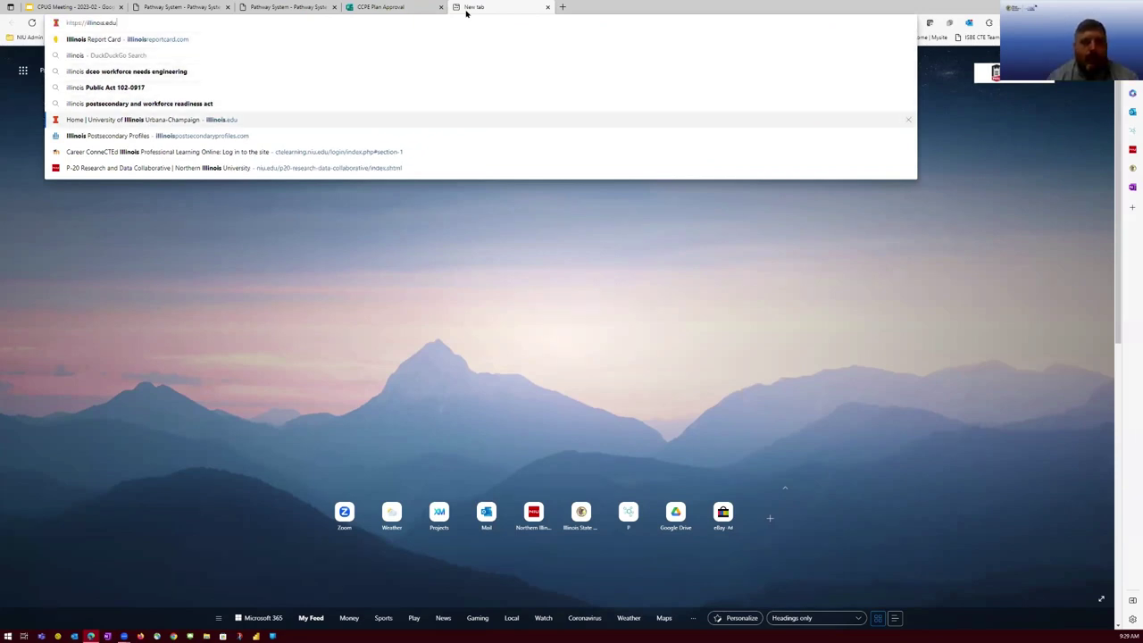
pyautogui.press('Return')
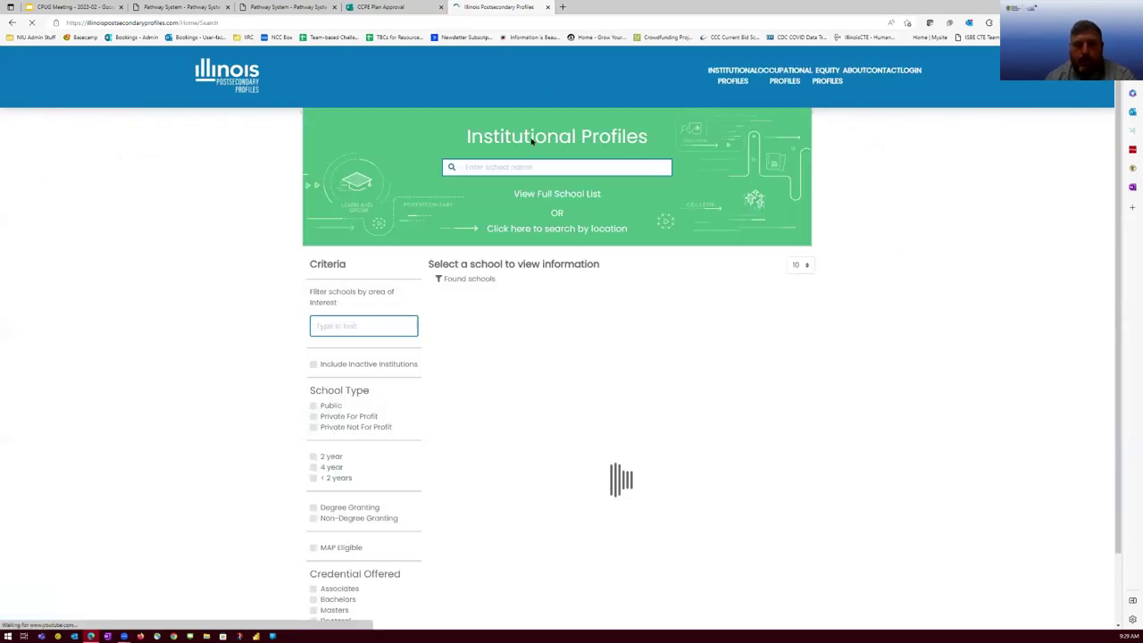
pyautogui.click(512, 165)
pyautogui.write('Rock Valley')
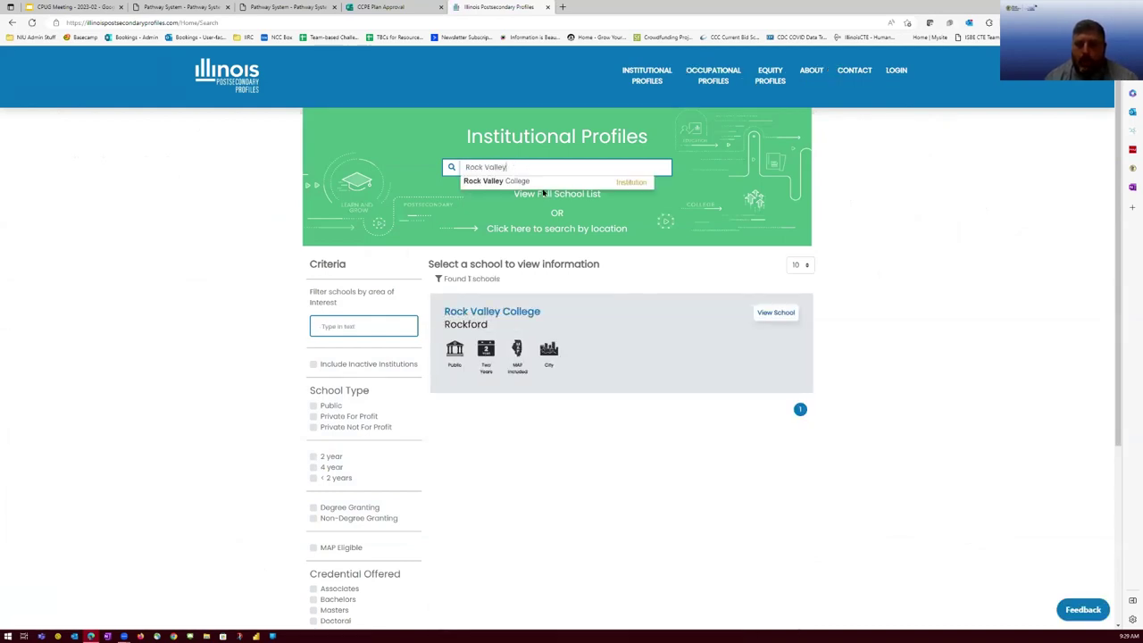
pyautogui.click(771, 314)
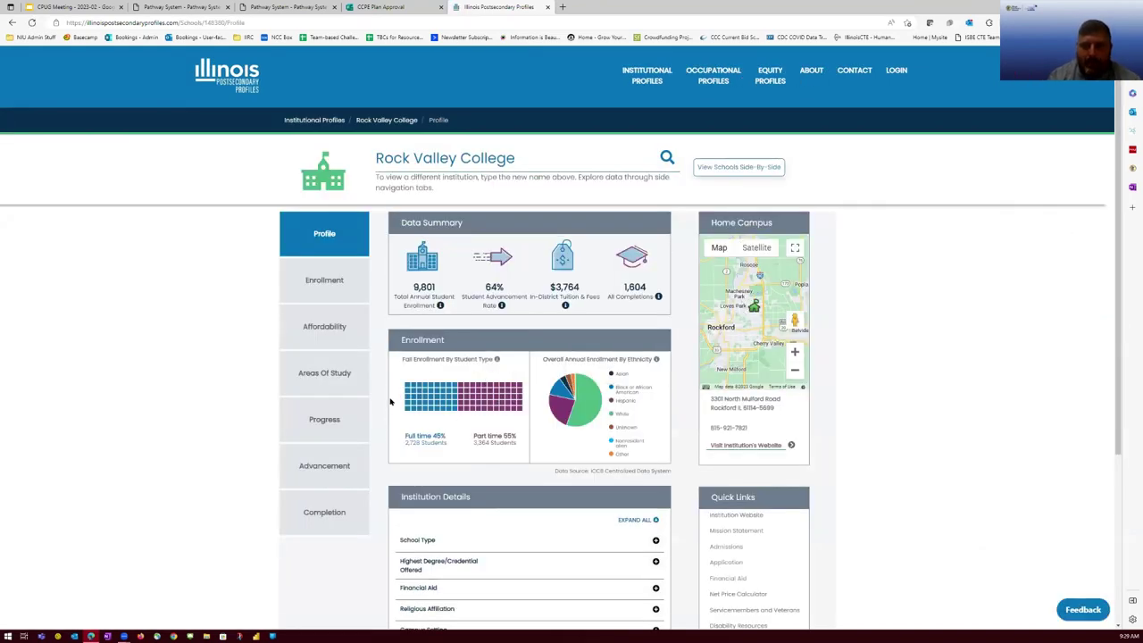
pyautogui.scroll(-3, 339, 289)
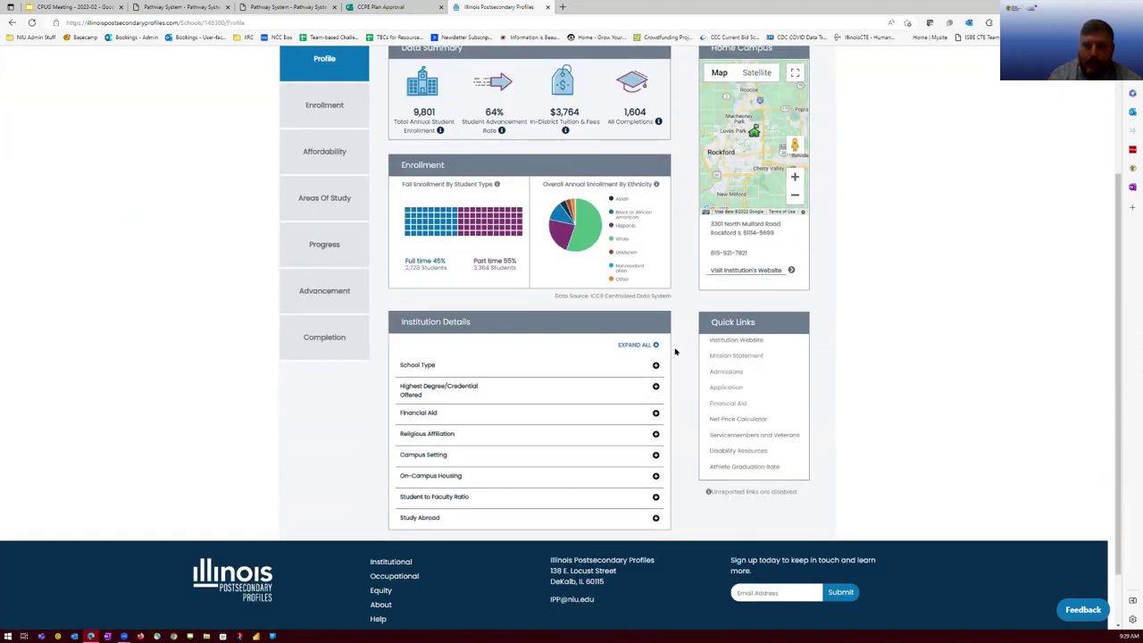
pyautogui.scroll(1, 676, 351)
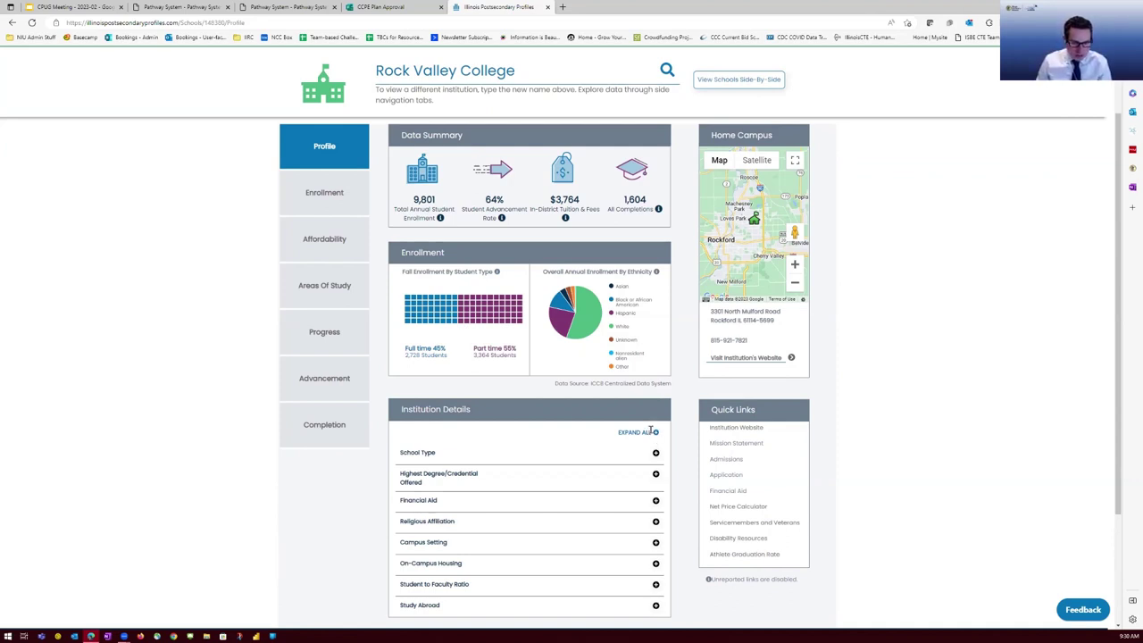
pyautogui.scroll(-2, 650, 431)
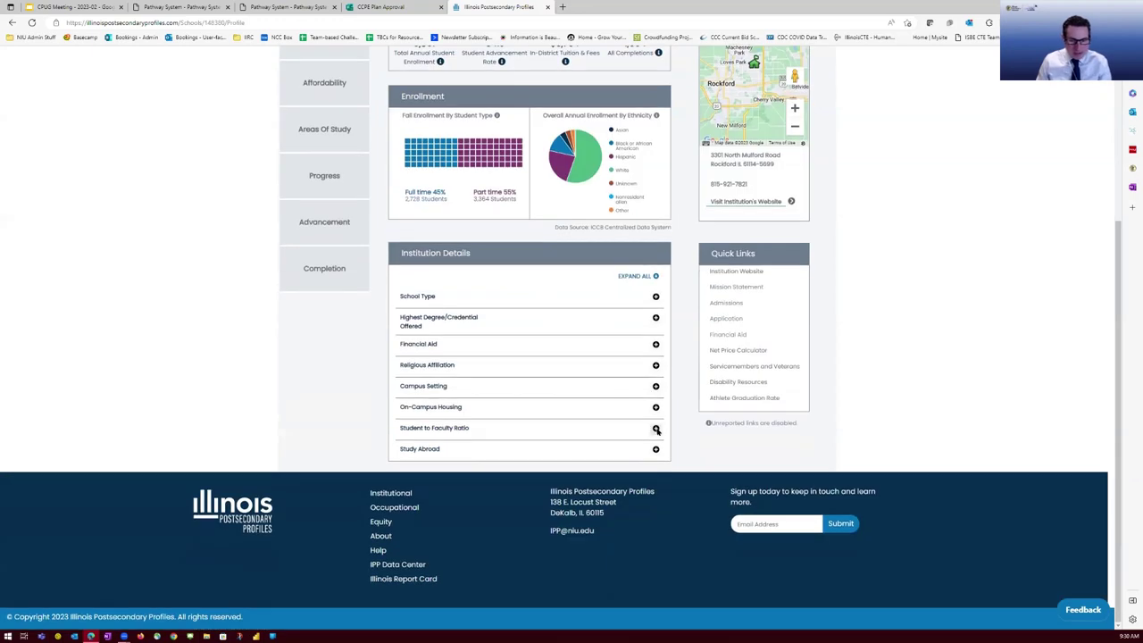
pyautogui.scroll(3, 655, 411)
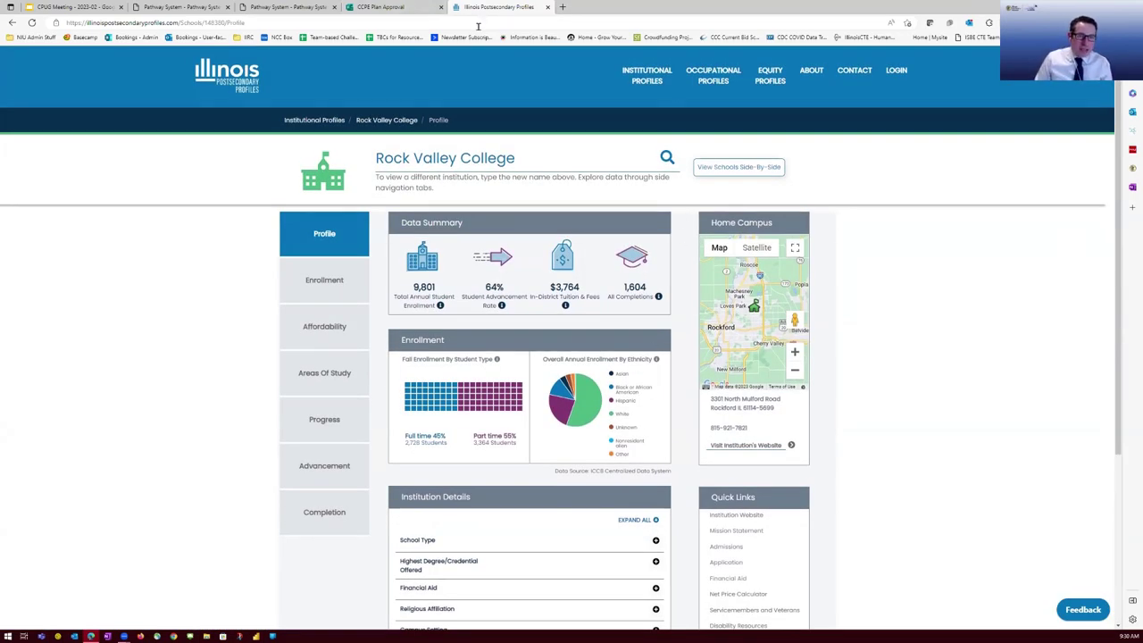
pyautogui.click(547, 8)
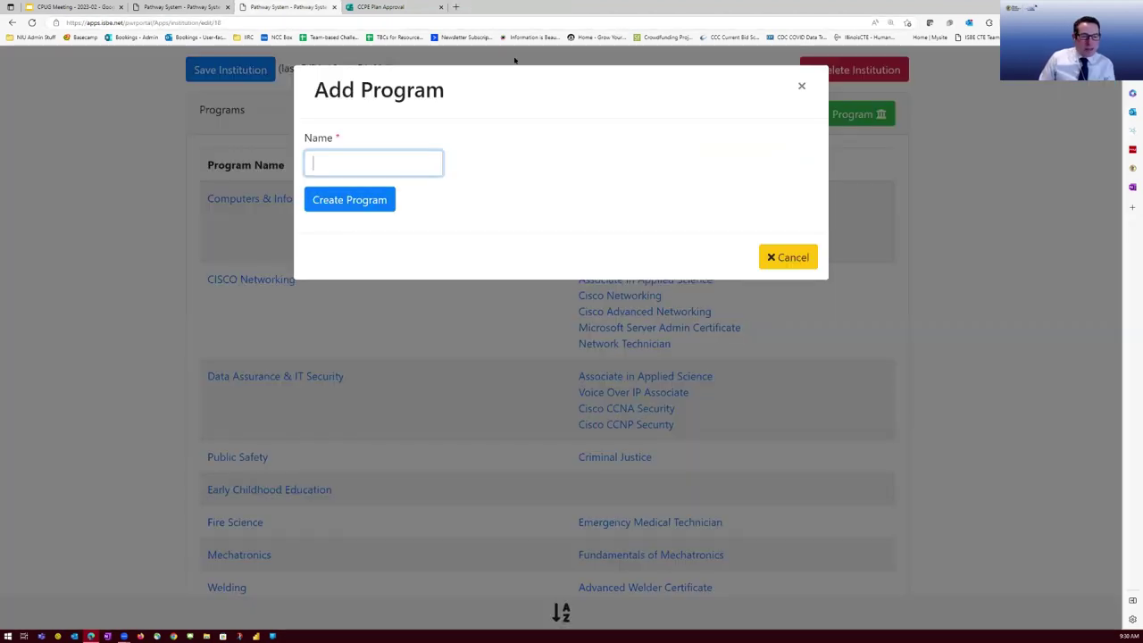
# Step: Dismiss the Add Program dialog without adding anything and go to the Plans list
pyautogui.click(801, 87)
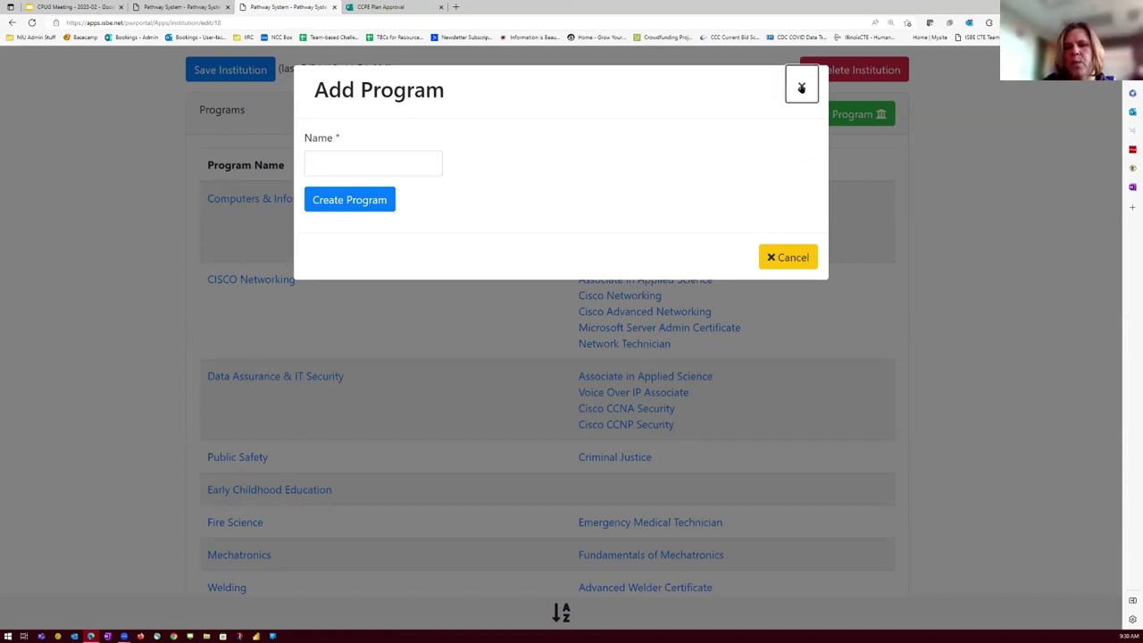
pyautogui.scroll(6, 484, 114)
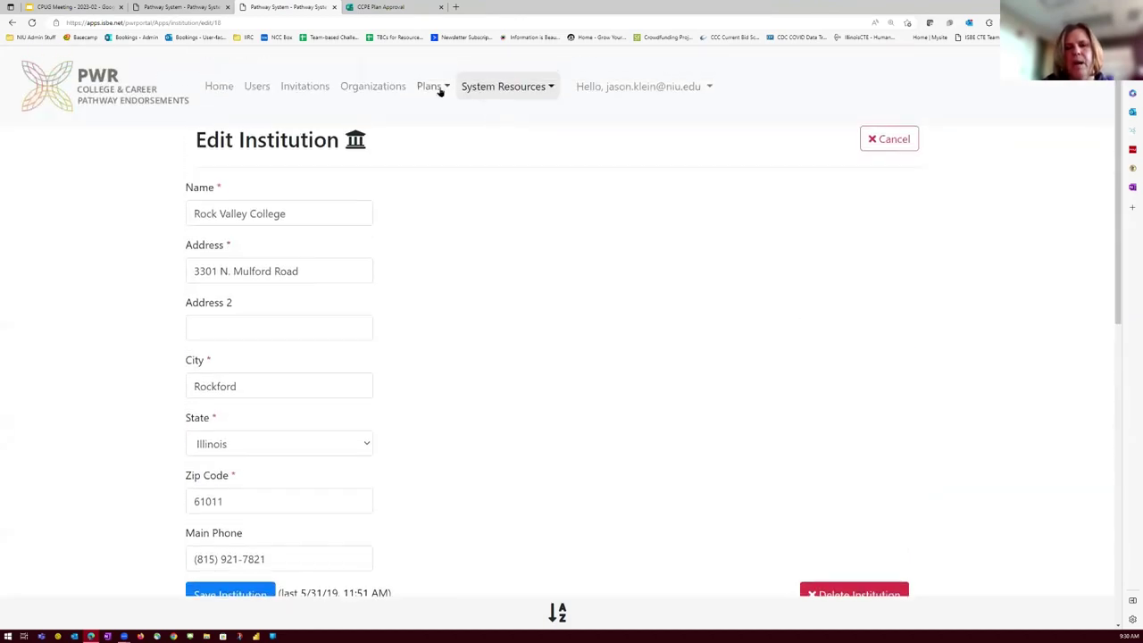
pyautogui.click(440, 90)
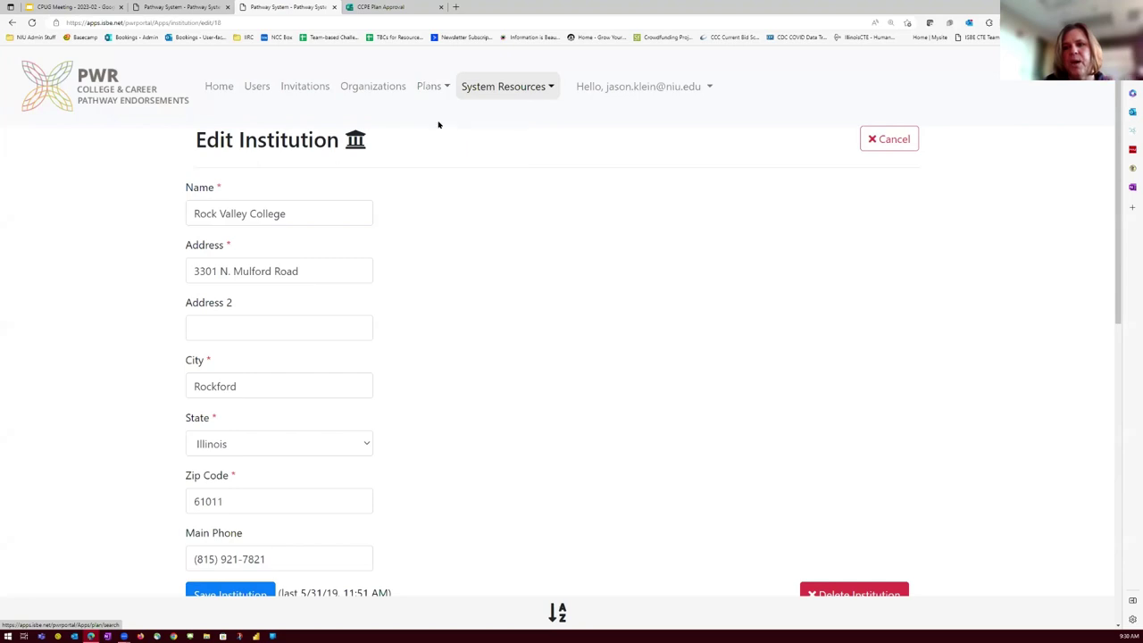
pyautogui.click(437, 123)
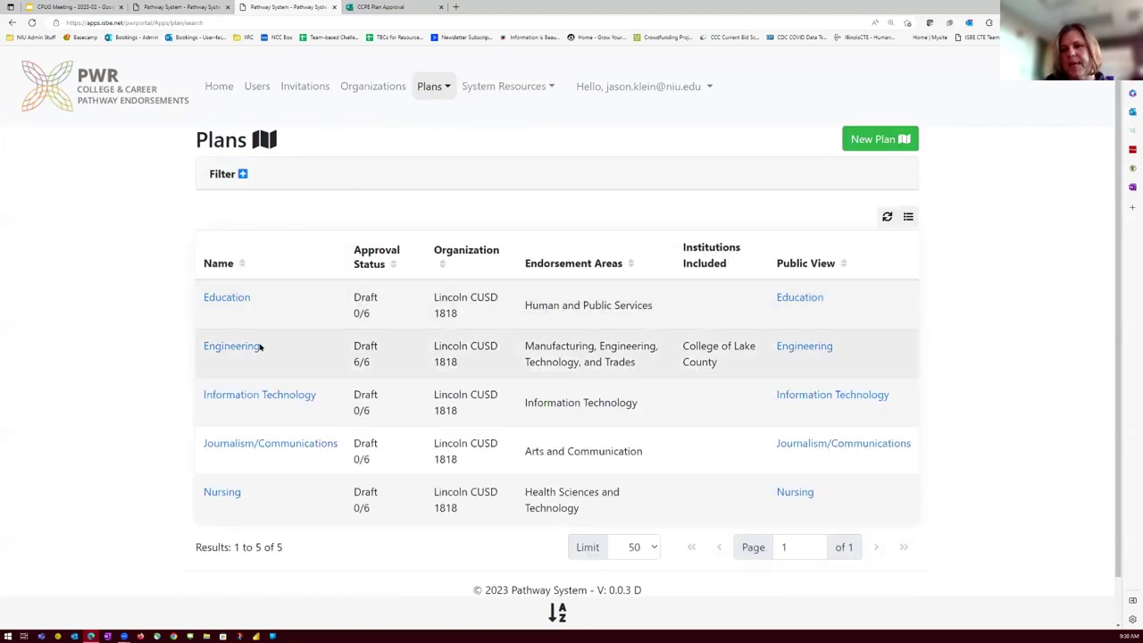
# Step: Open the Engineering plan and view its three in-demand occupations and Engineering pathway
pyautogui.click(245, 350)
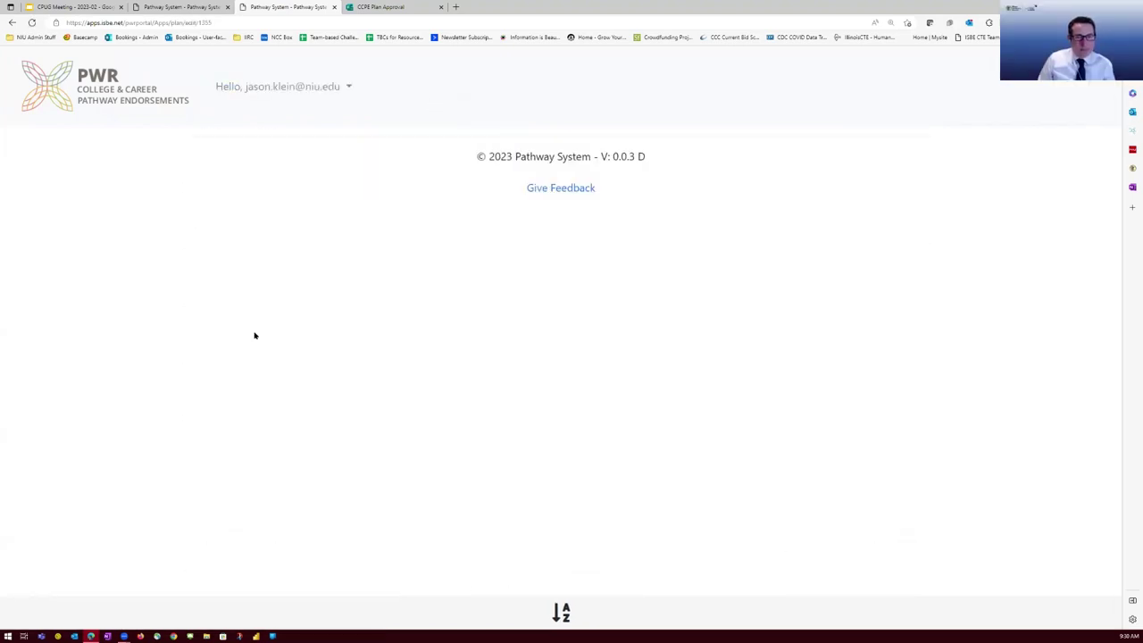
pyautogui.scroll(-10, 482, 356)
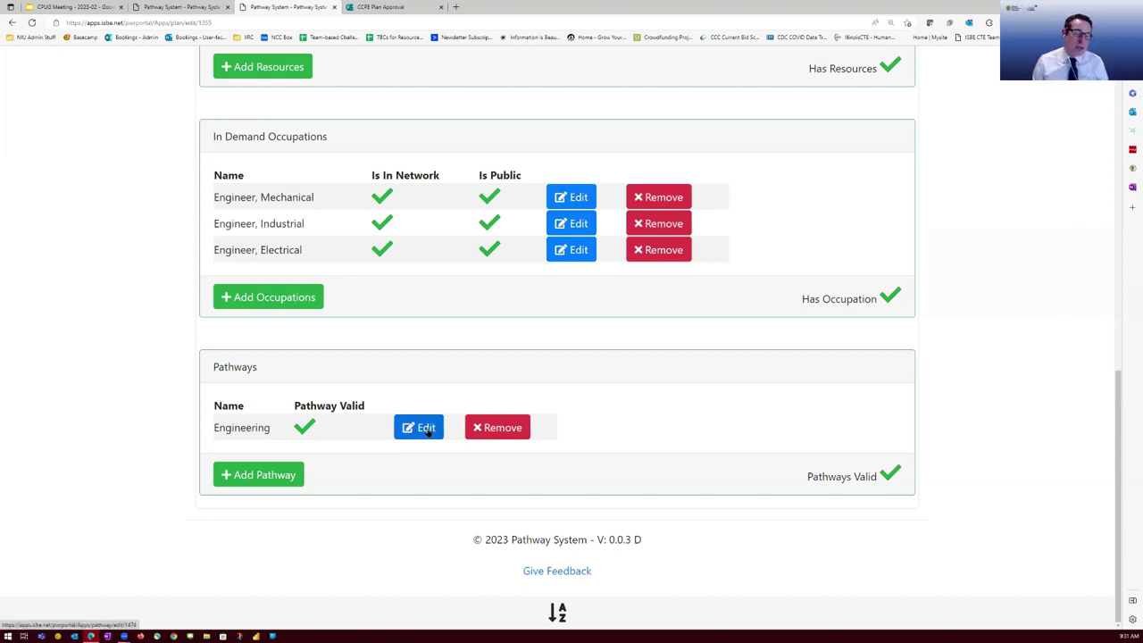
# Step: Open the Engineering pathway for editing and view its Regional Postsecondary Programs
pyautogui.click(426, 429)
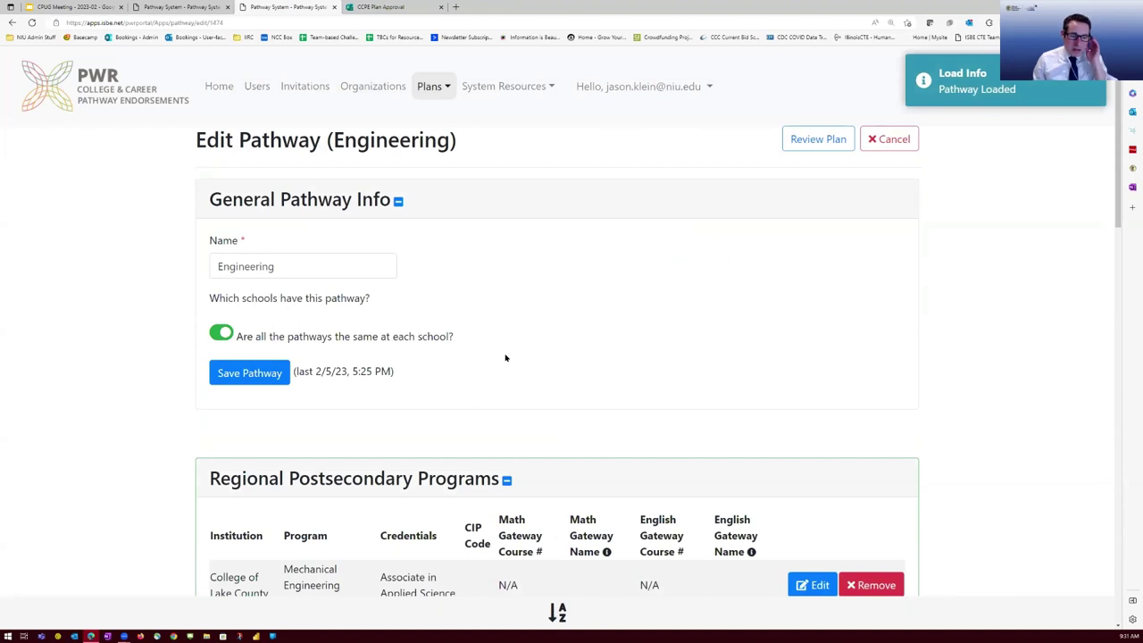
pyautogui.scroll(-2, 504, 360)
pyautogui.scroll(-2, 598, 438)
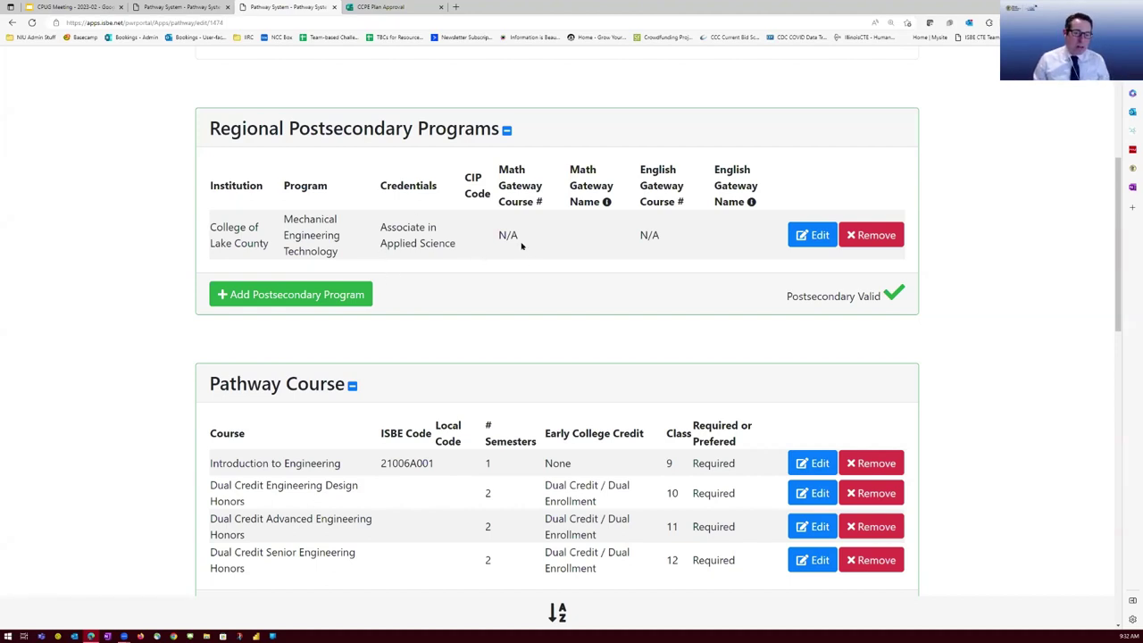
# Step: Highlight the N/A Math and English Gateway Course # values, then view the four pathway courses
pyautogui.moveTo(519, 235); pyautogui.dragTo(499, 236)
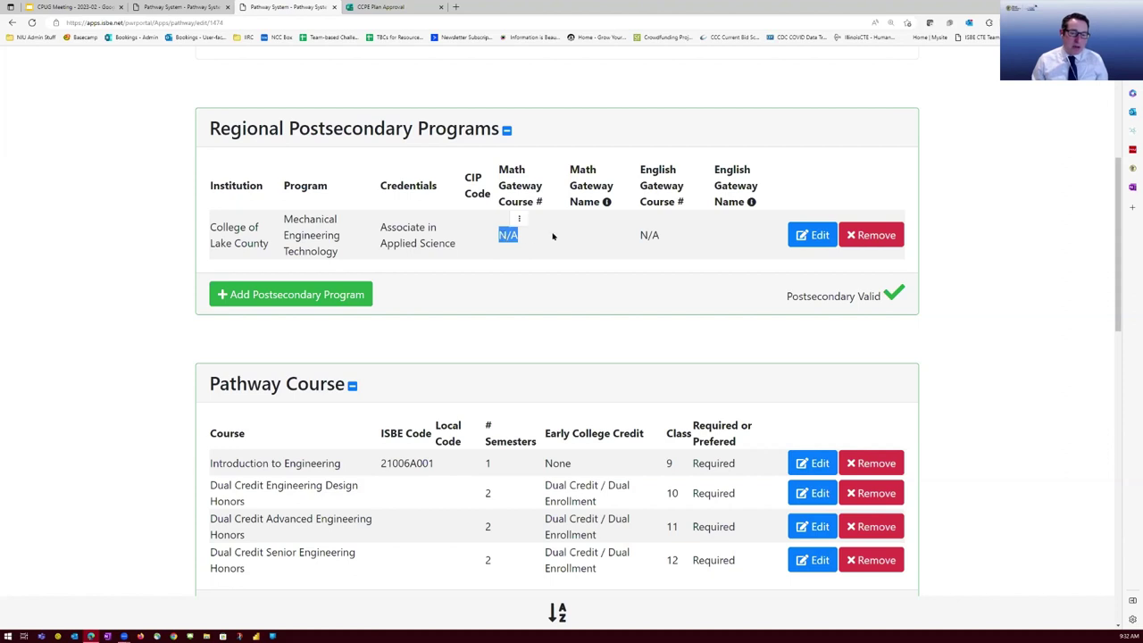
pyautogui.moveTo(663, 236); pyautogui.dragTo(638, 239)
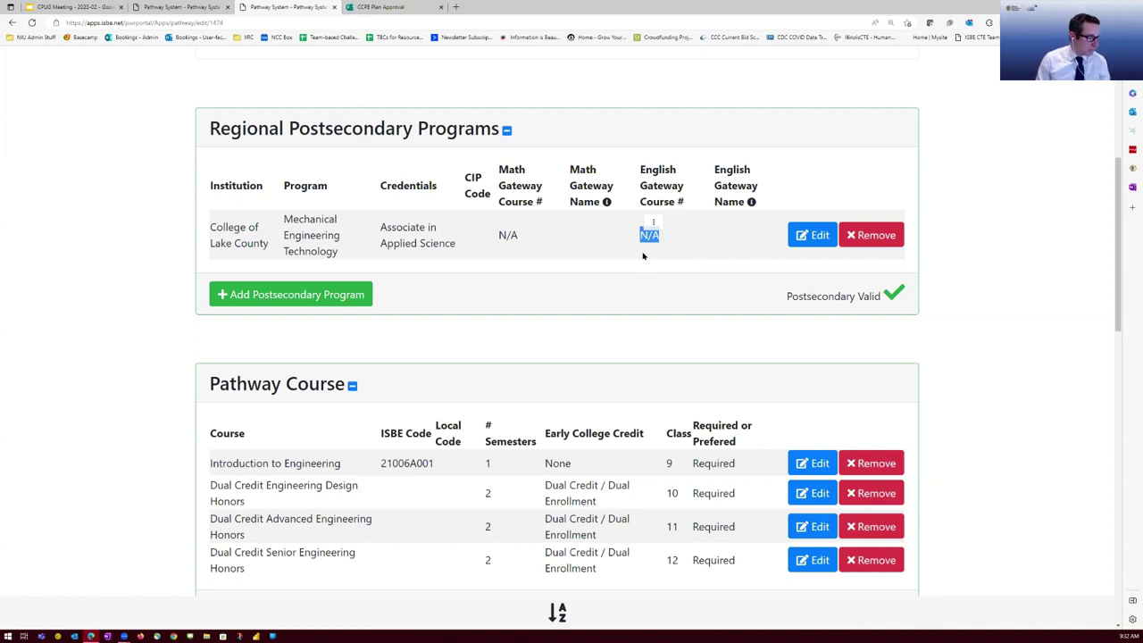
pyautogui.click(653, 222)
pyautogui.click(721, 282)
pyautogui.scroll(-2, 721, 286)
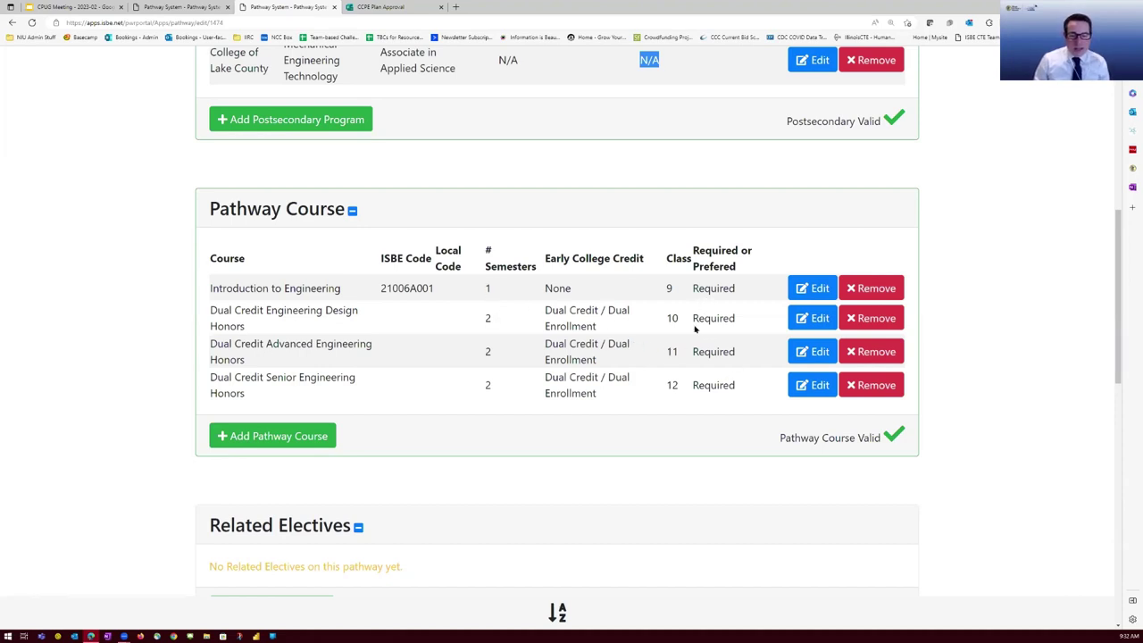
# Step: Open Introduction to Engineering's details and keep its typical grade at 9
pyautogui.click(814, 288)
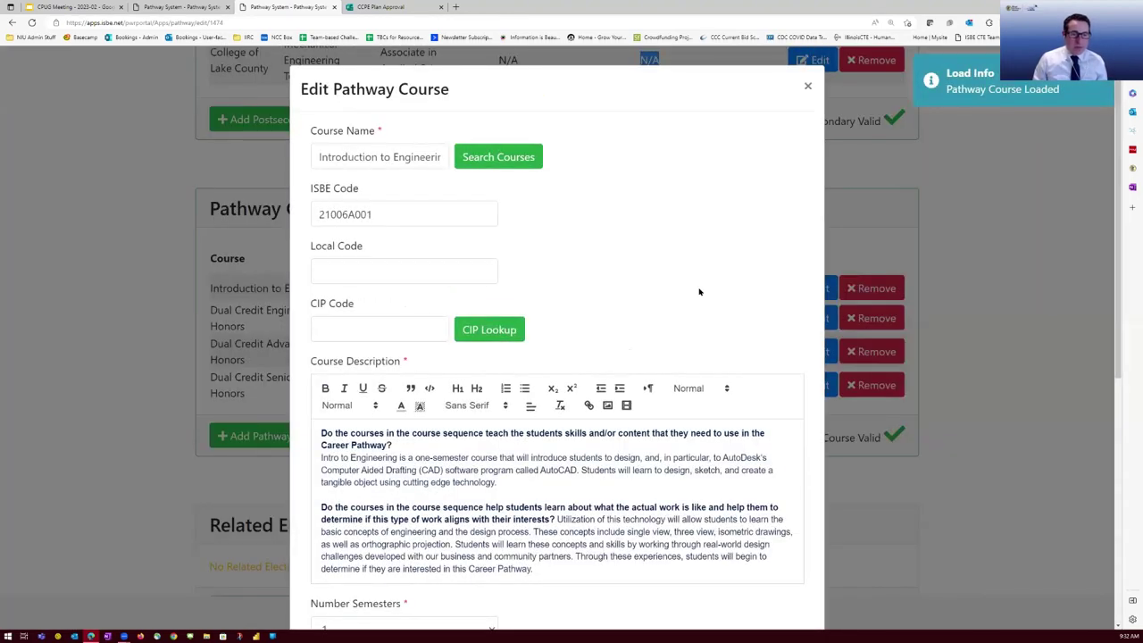
pyautogui.scroll(-1, 698, 287)
pyautogui.scroll(-4, 698, 287)
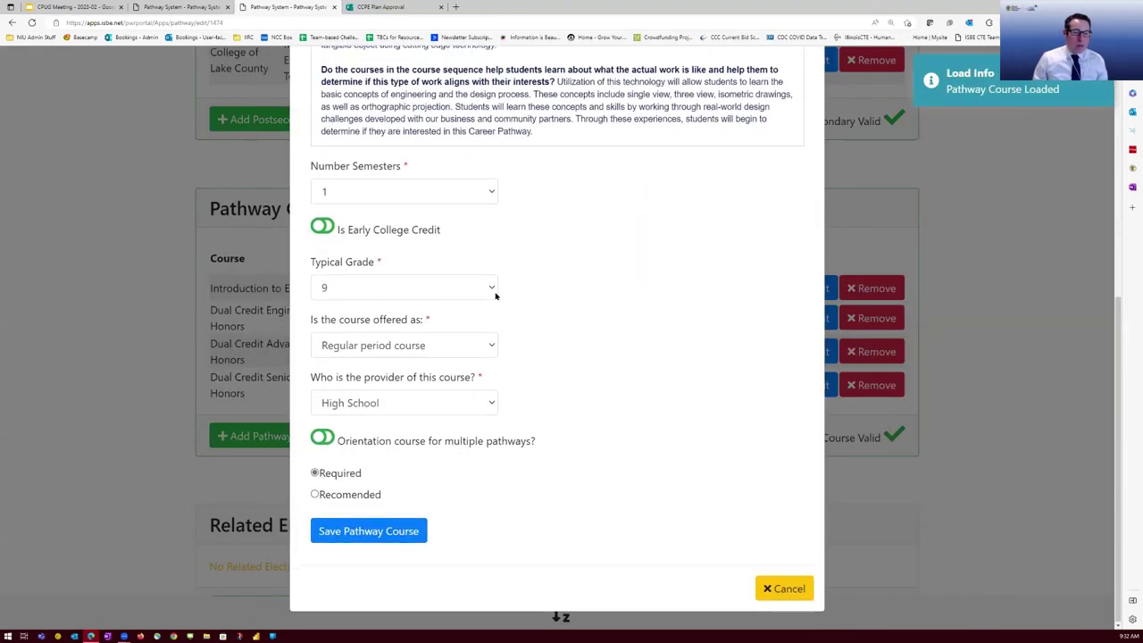
pyautogui.click(491, 290)
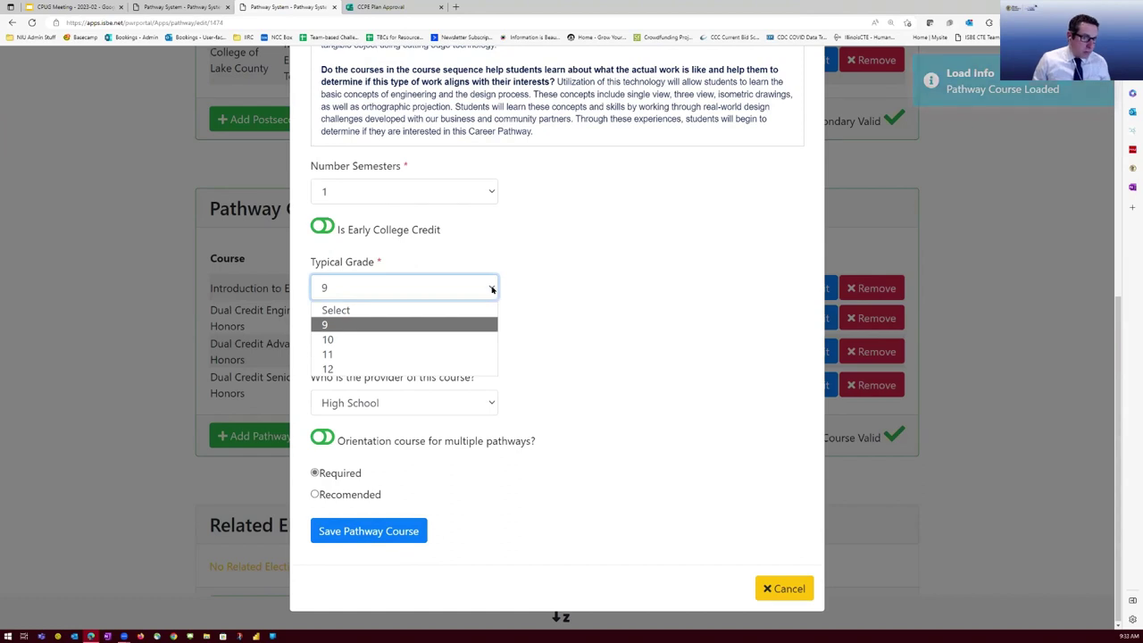
pyautogui.click(516, 288)
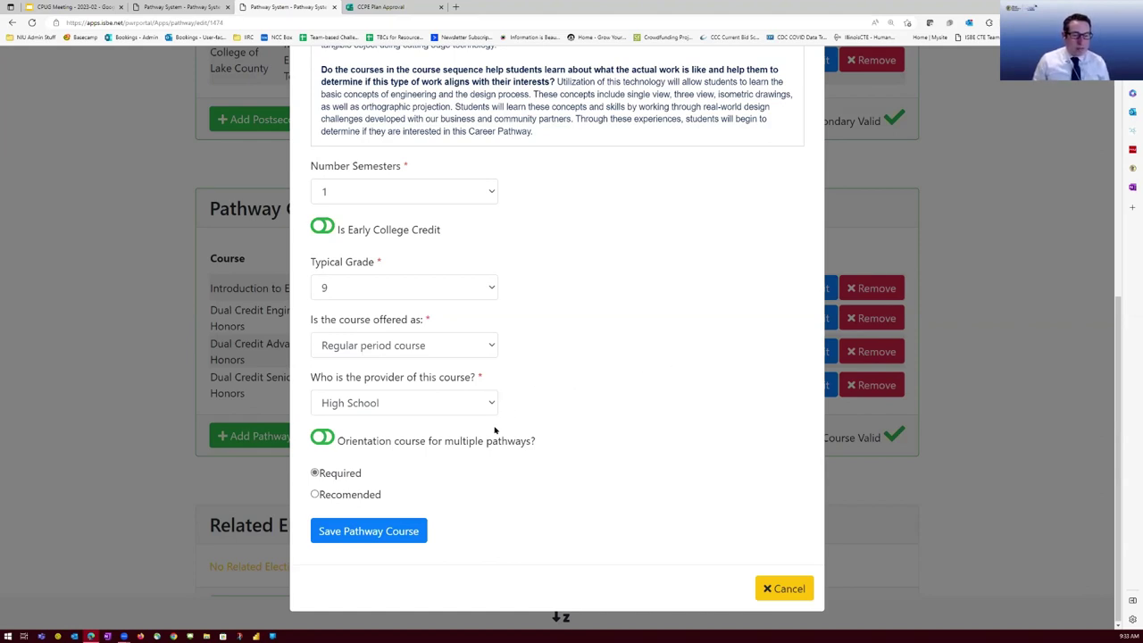
# Step: Check the Number Semesters choices and keep the course at 1 semester
pyautogui.scroll(1, 515, 402)
pyautogui.scroll(1, 514, 393)
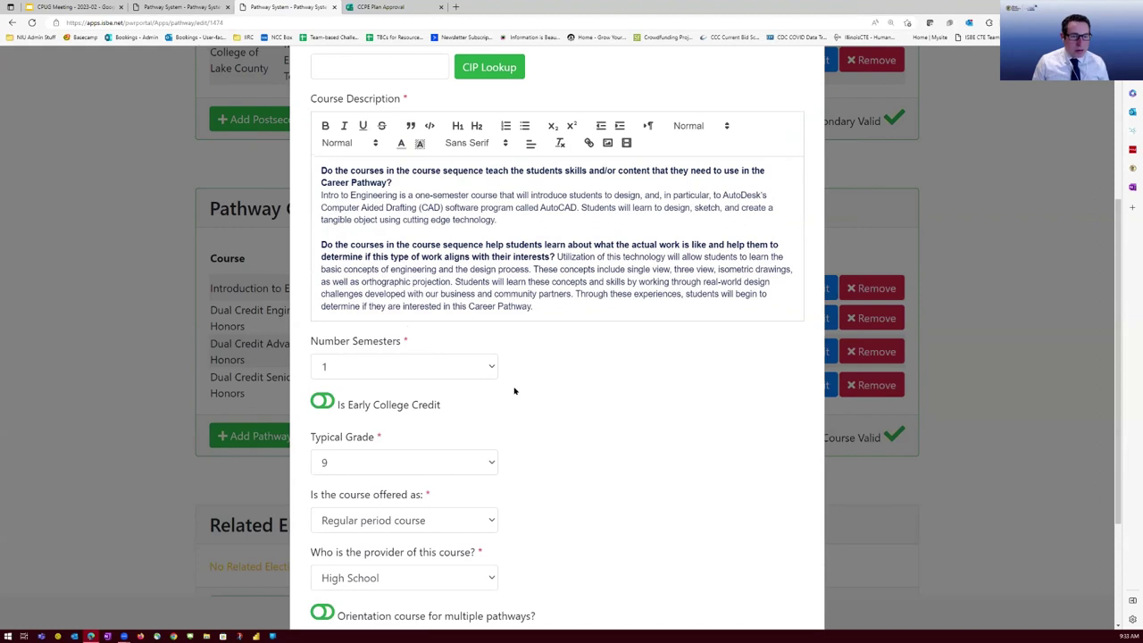
pyautogui.click(493, 375)
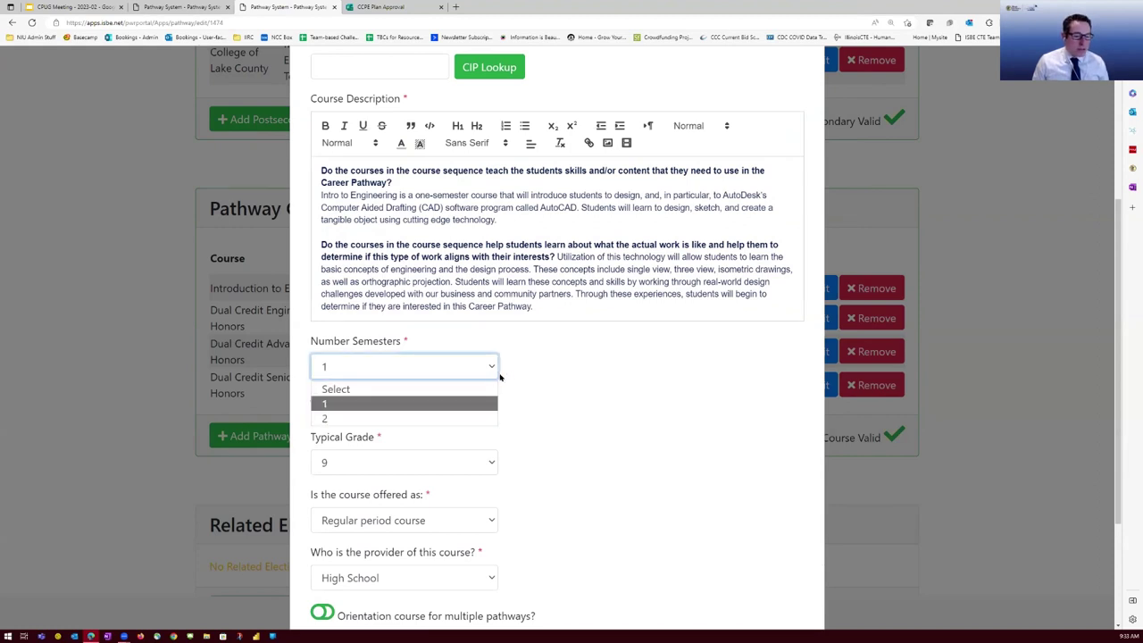
pyautogui.click(523, 381)
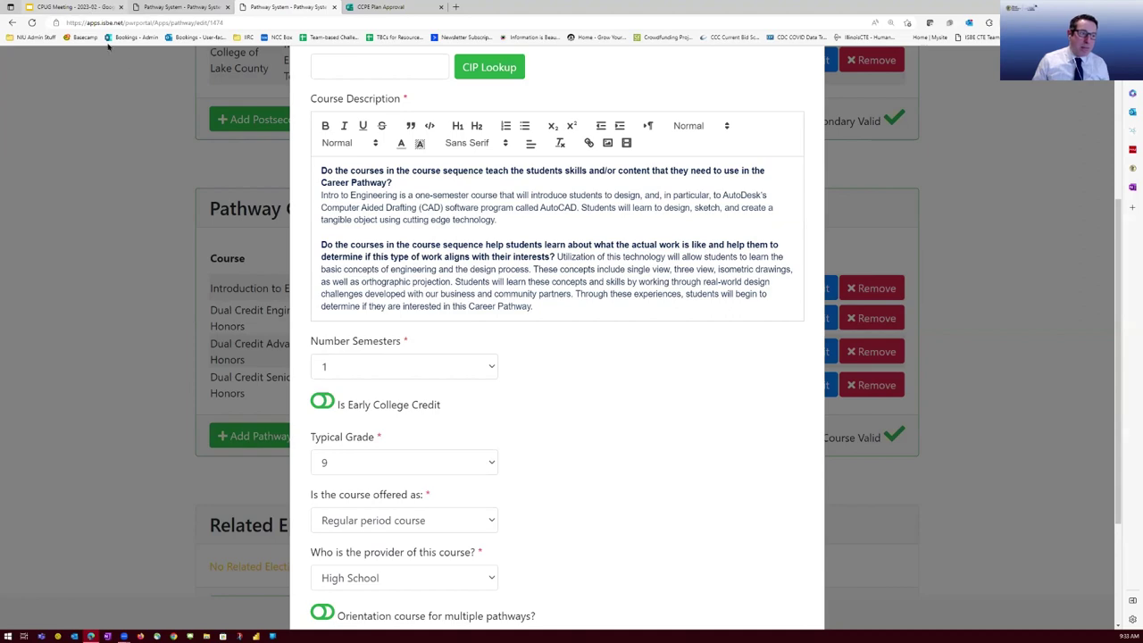
# Step: Return to the slides and show the Key Reflections on Course Descriptions slide (21)
pyautogui.click(93, 7)
pyautogui.scroll(-3, 79, 442)
pyautogui.click(58, 559)
pyautogui.click(61, 425)
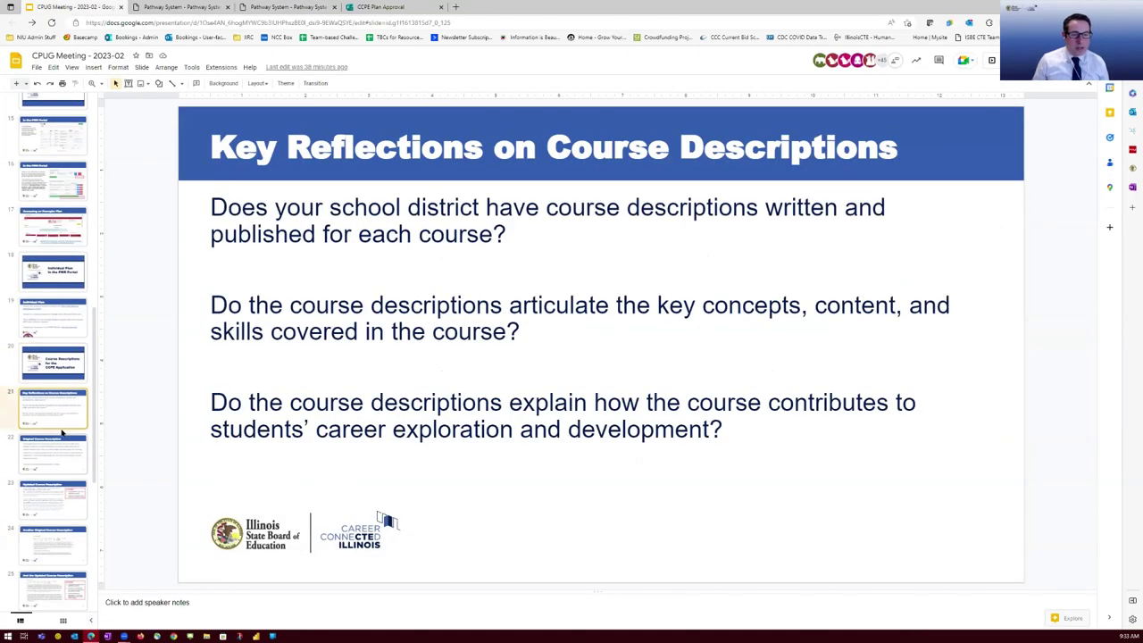
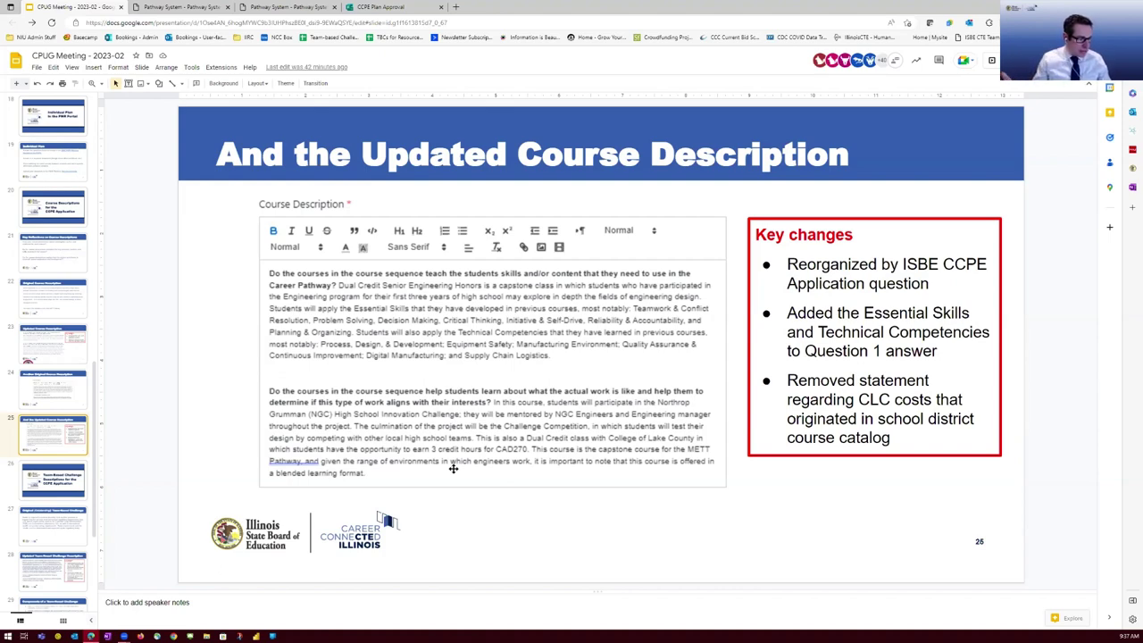
# Step: Move slide 23 so it follows slide 25, the updated course description
pyautogui.press('Up')
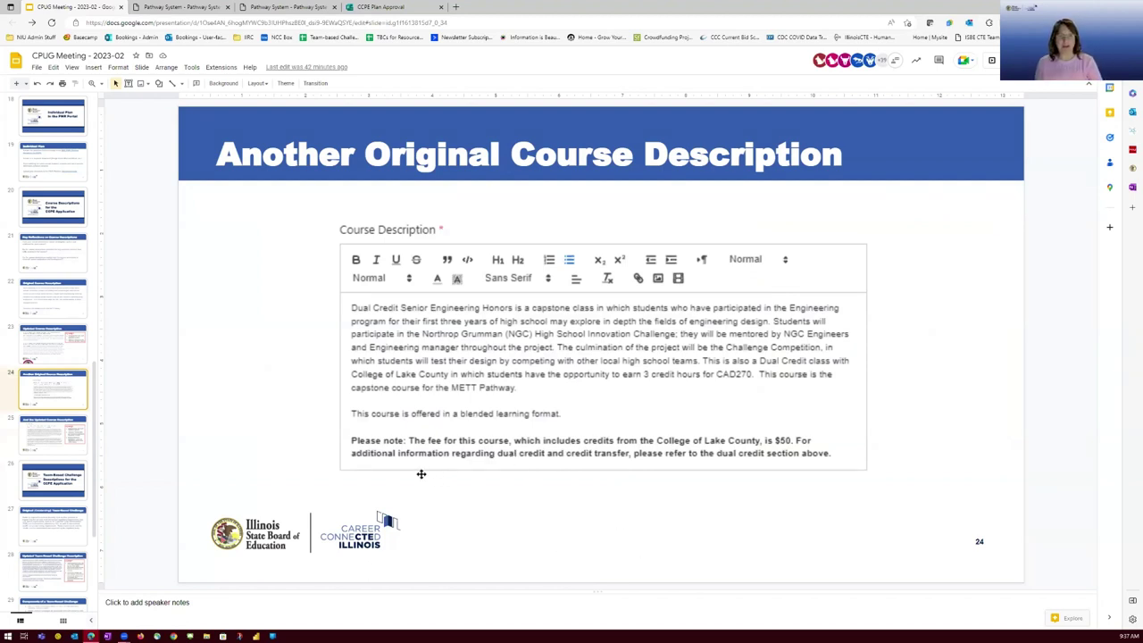
pyautogui.click(51, 435)
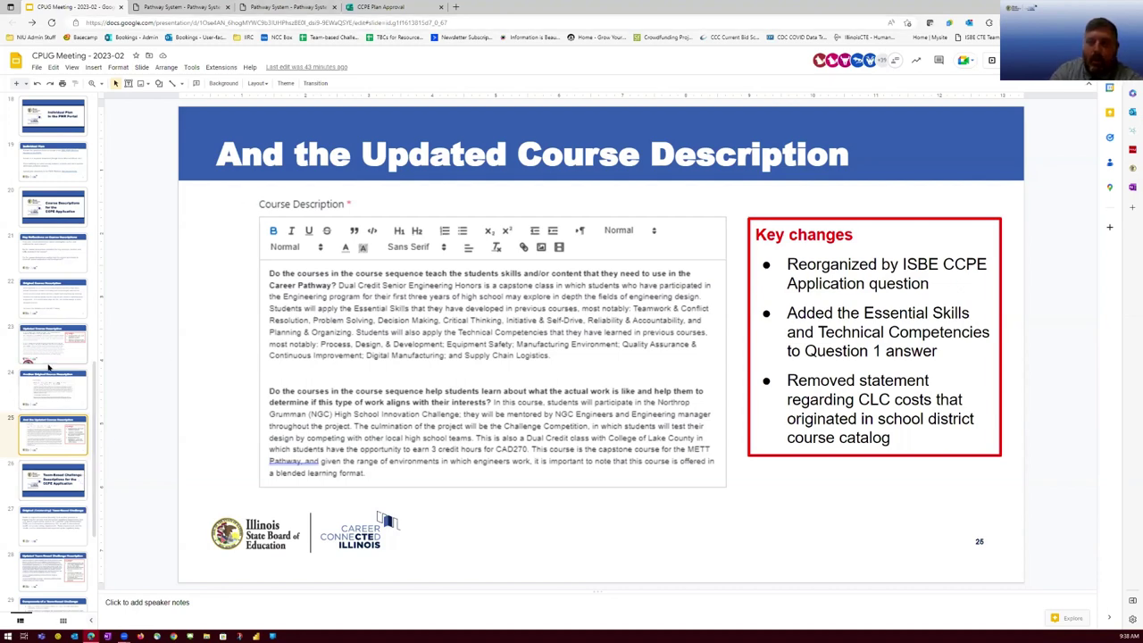
pyautogui.click(59, 312)
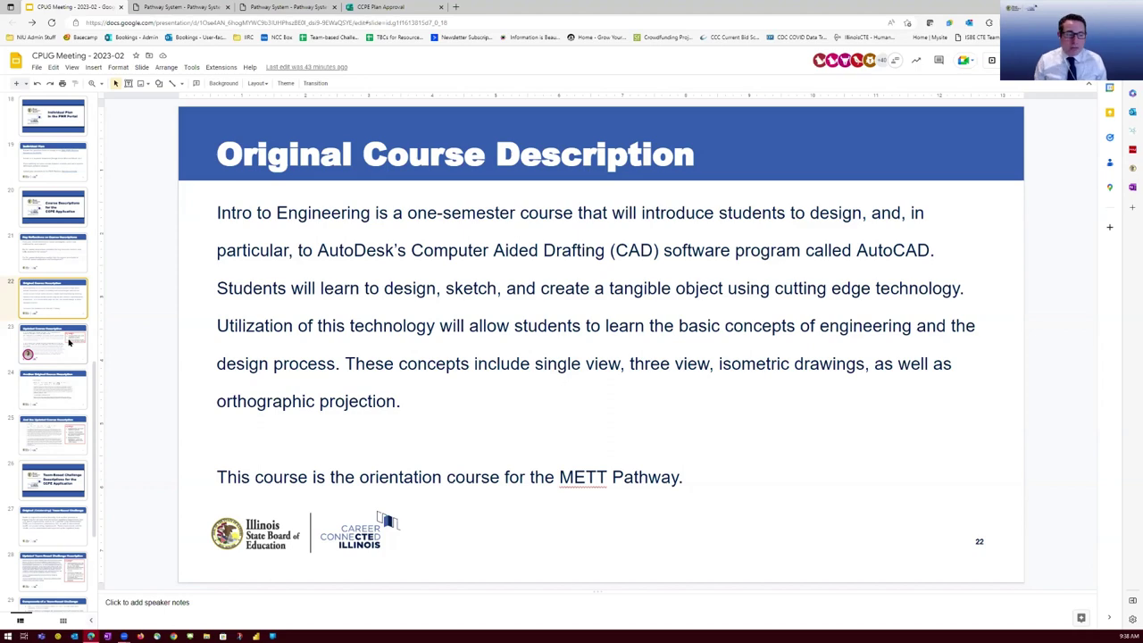
pyautogui.moveTo(69, 342); pyautogui.dragTo(49, 460)
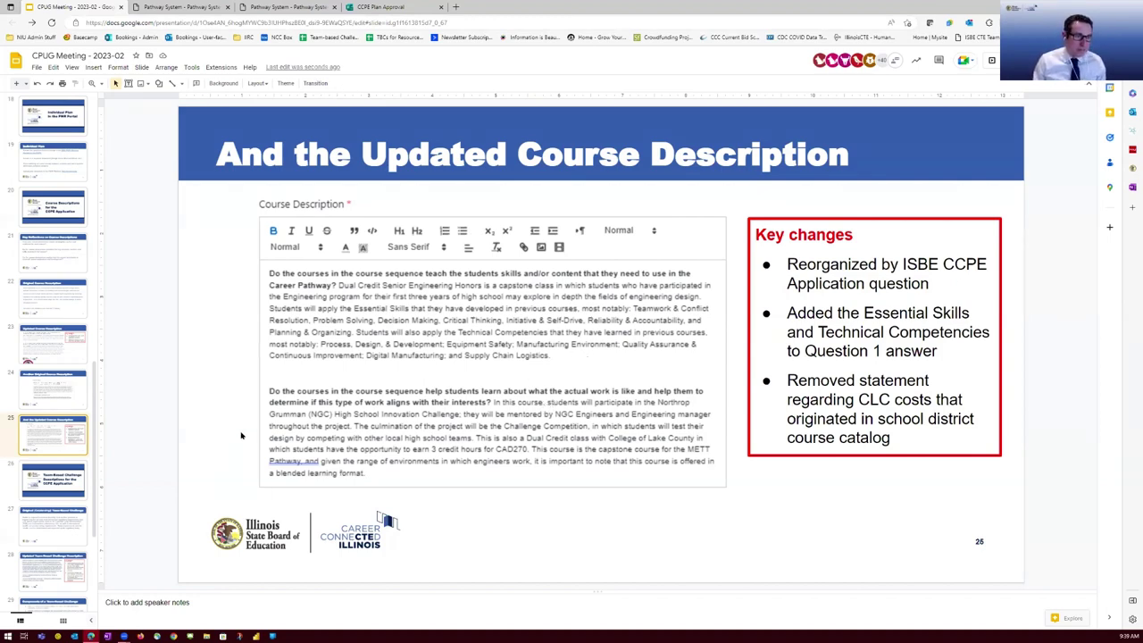
# Step: Save the Introduction to Engineering course's revised description in the pathway course form
pyautogui.click(279, 10)
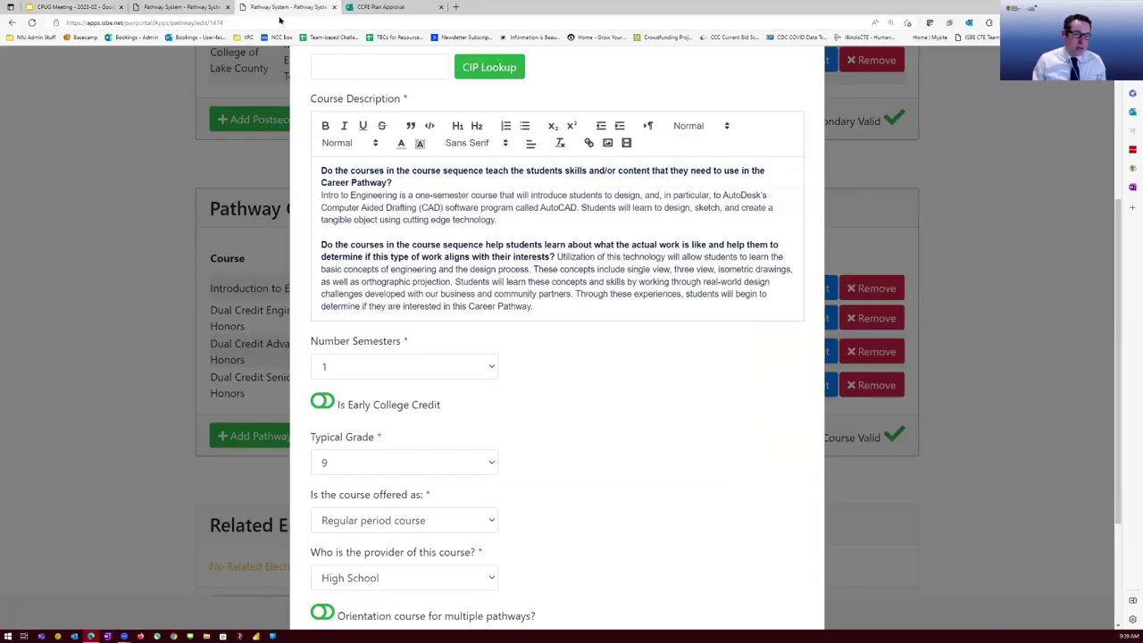
pyautogui.scroll(-2, 705, 421)
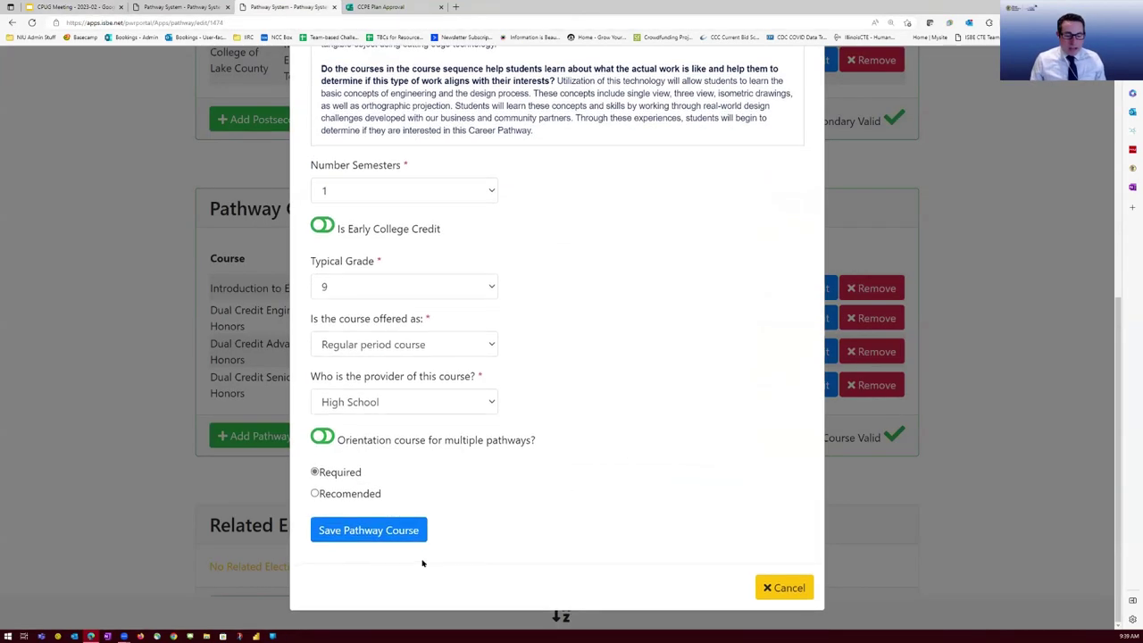
pyautogui.click(370, 535)
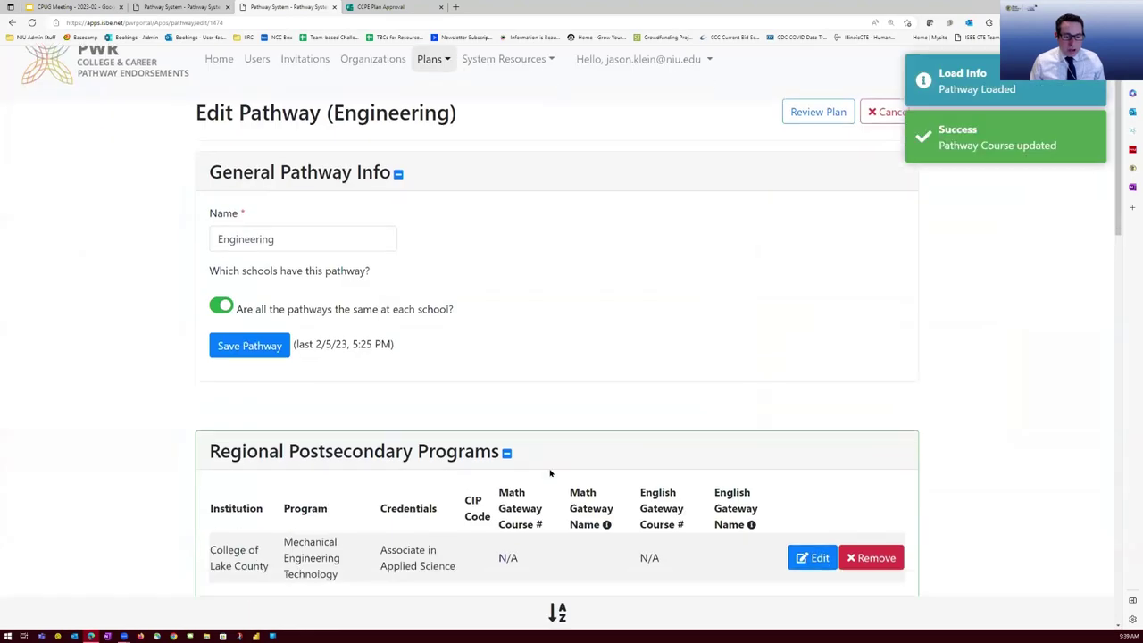
# Step: Scroll the Engineering pathway page down to the Transitional Support section
pyautogui.scroll(-5, 550, 473)
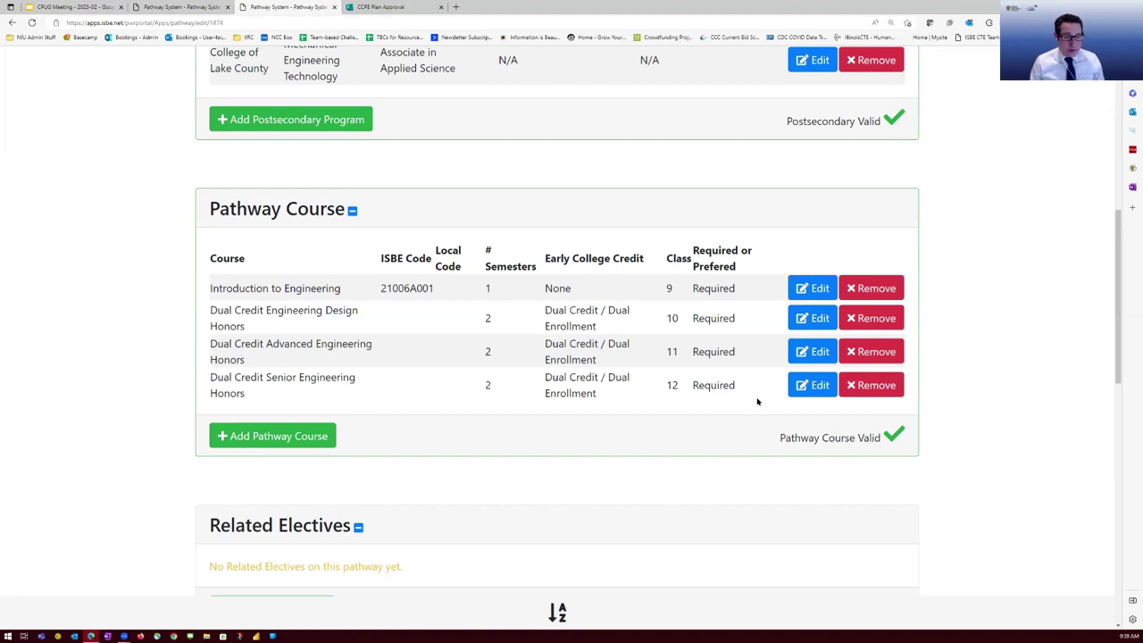
pyautogui.scroll(-2, 759, 401)
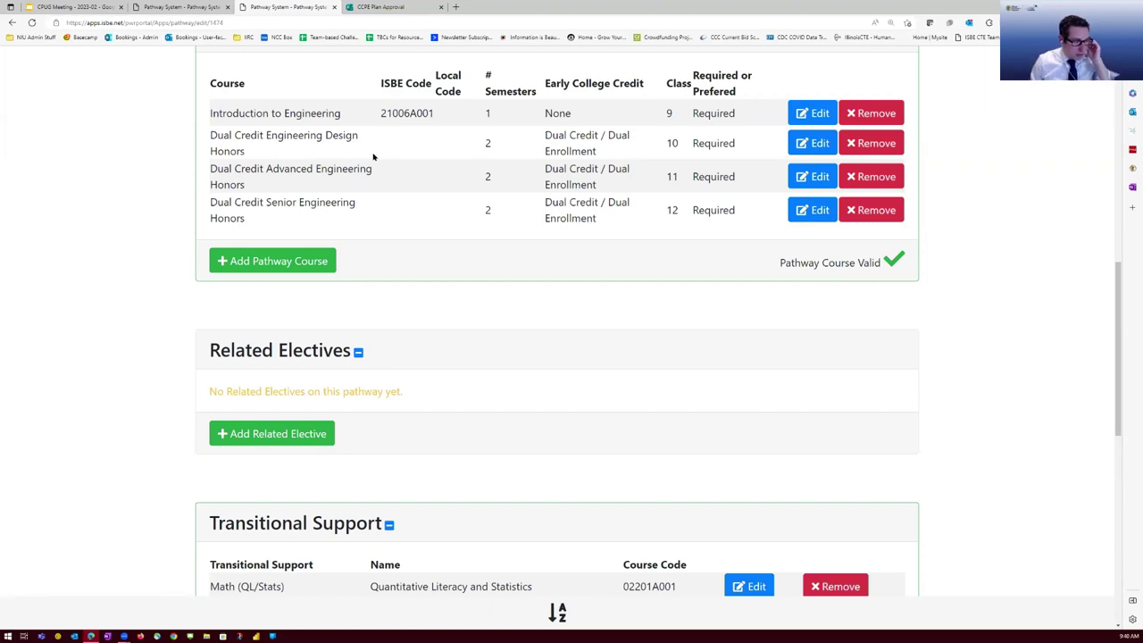
pyautogui.scroll(-2, 702, 447)
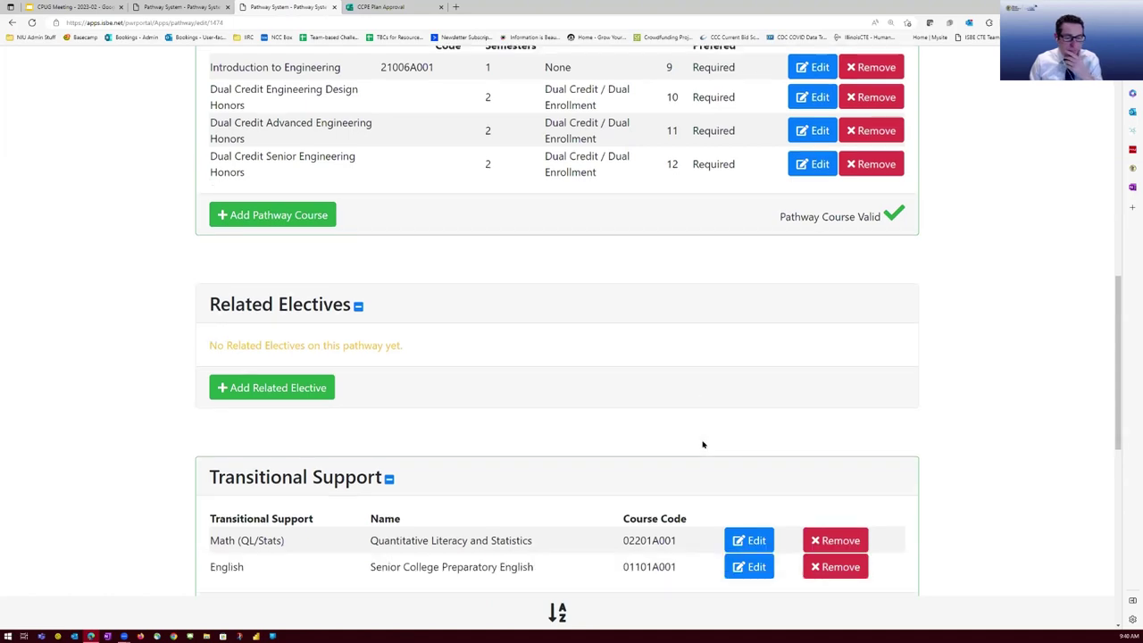
pyautogui.scroll(-2, 702, 442)
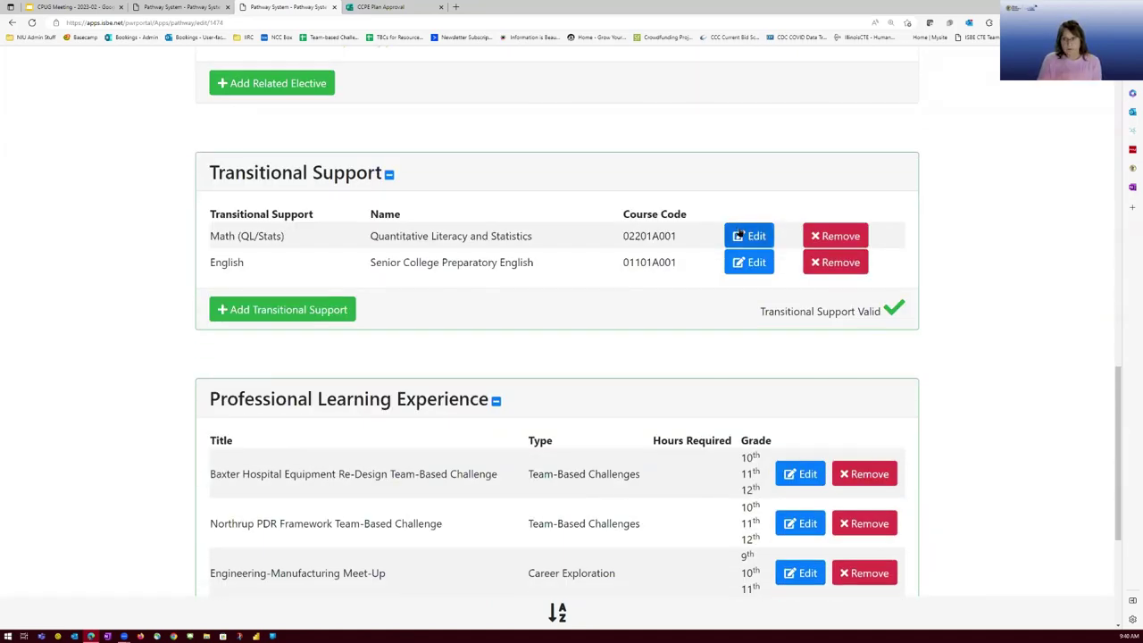
# Step: Review the Quantitative Literacy and Statistics transitional support fields and save it
pyautogui.click(739, 235)
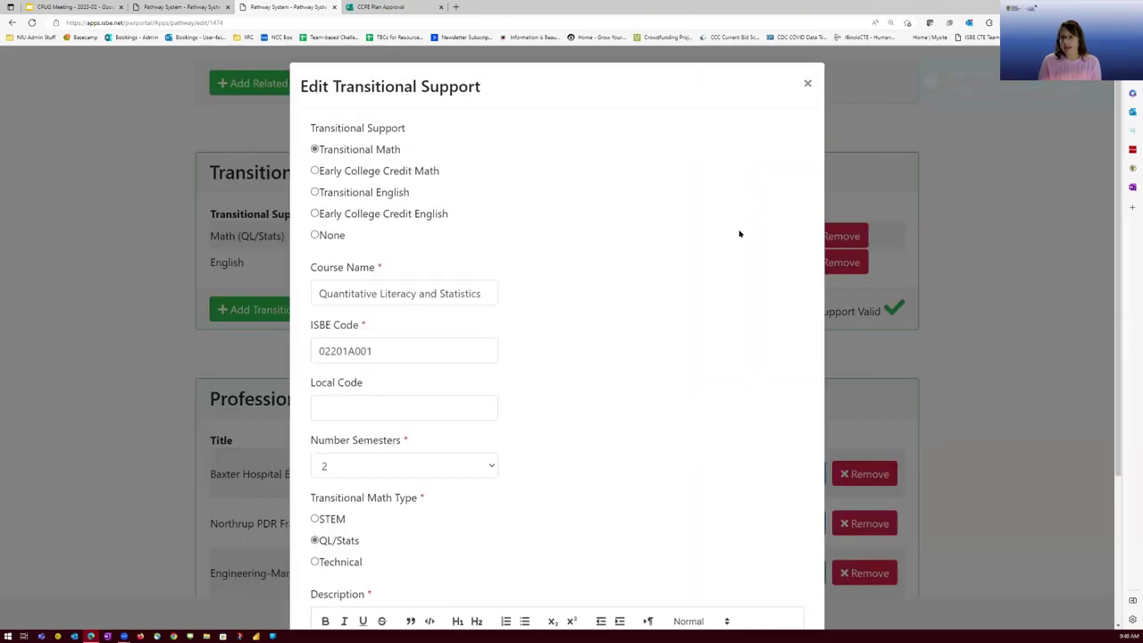
pyautogui.scroll(-2, 839, 262)
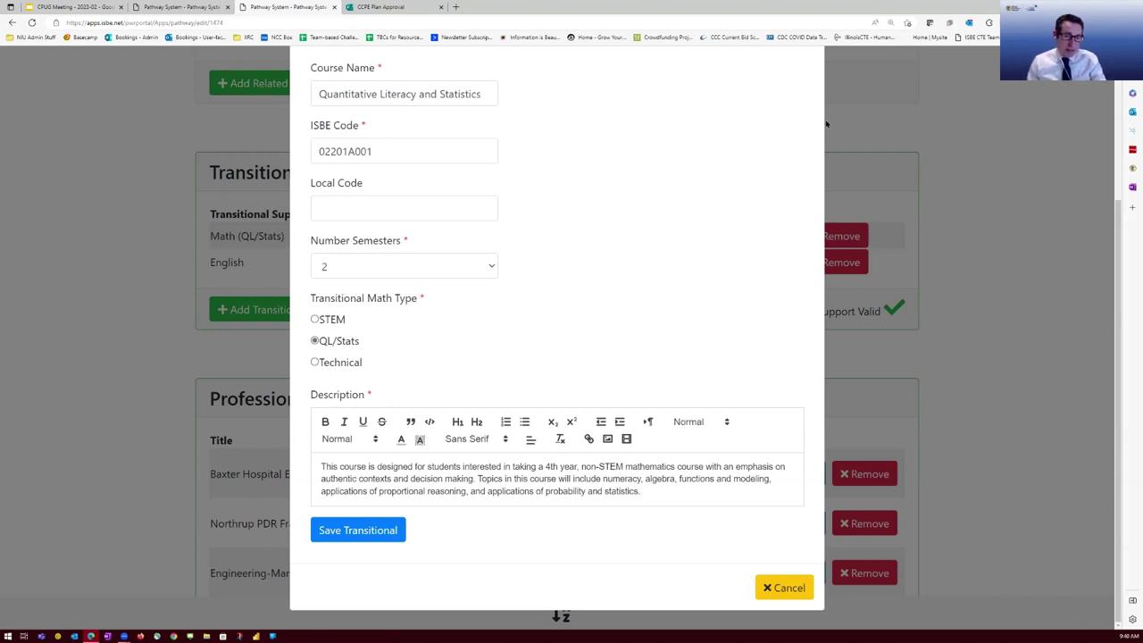
pyautogui.scroll(3, 755, 244)
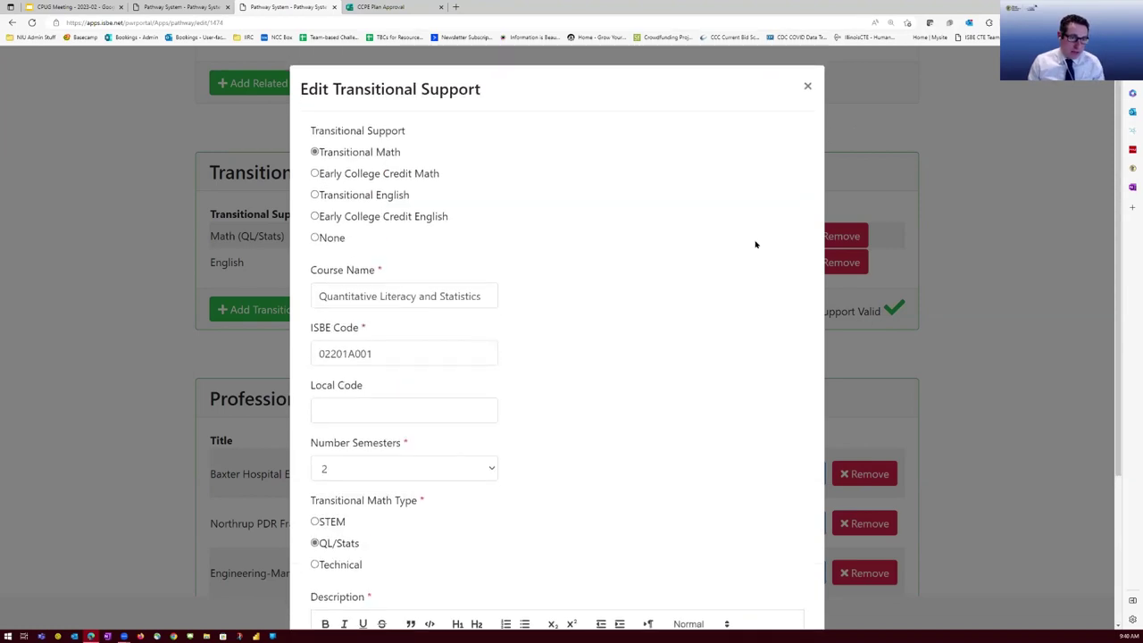
pyautogui.scroll(-2, 755, 245)
pyautogui.scroll(1, 753, 242)
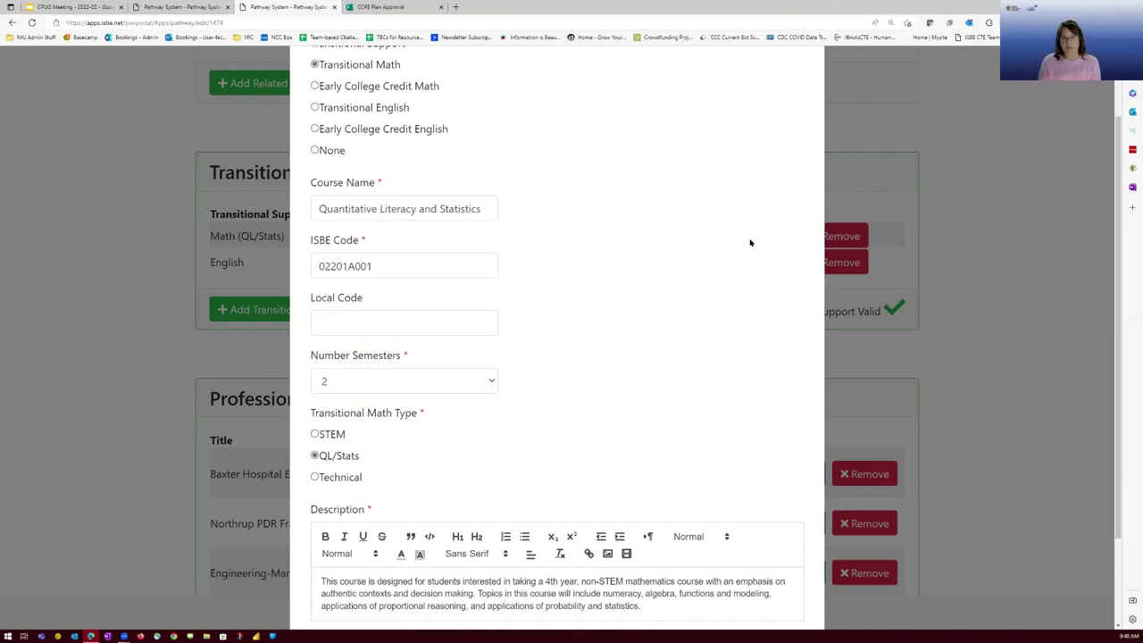
pyautogui.scroll(-2, 749, 241)
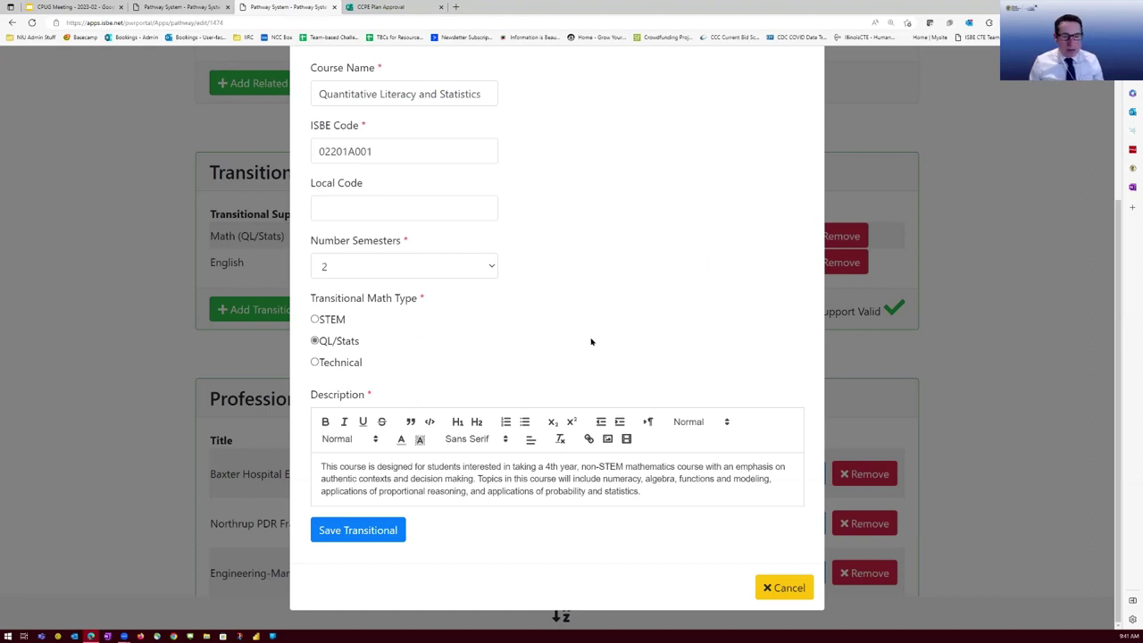
pyautogui.scroll(3, 652, 288)
pyautogui.scroll(-5, 647, 289)
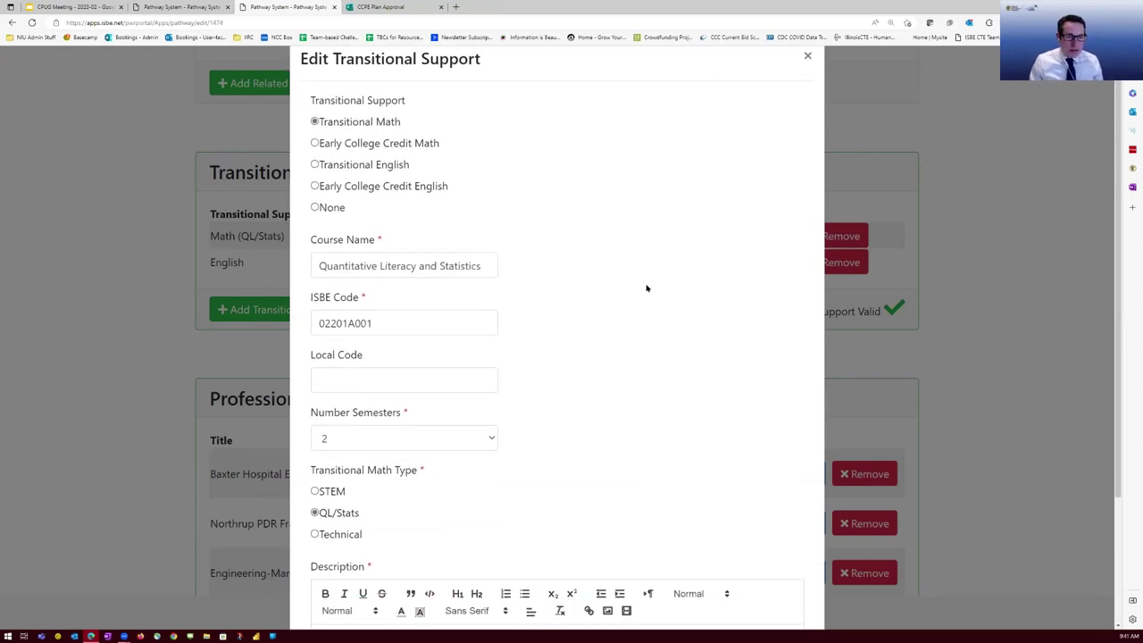
pyautogui.click(358, 531)
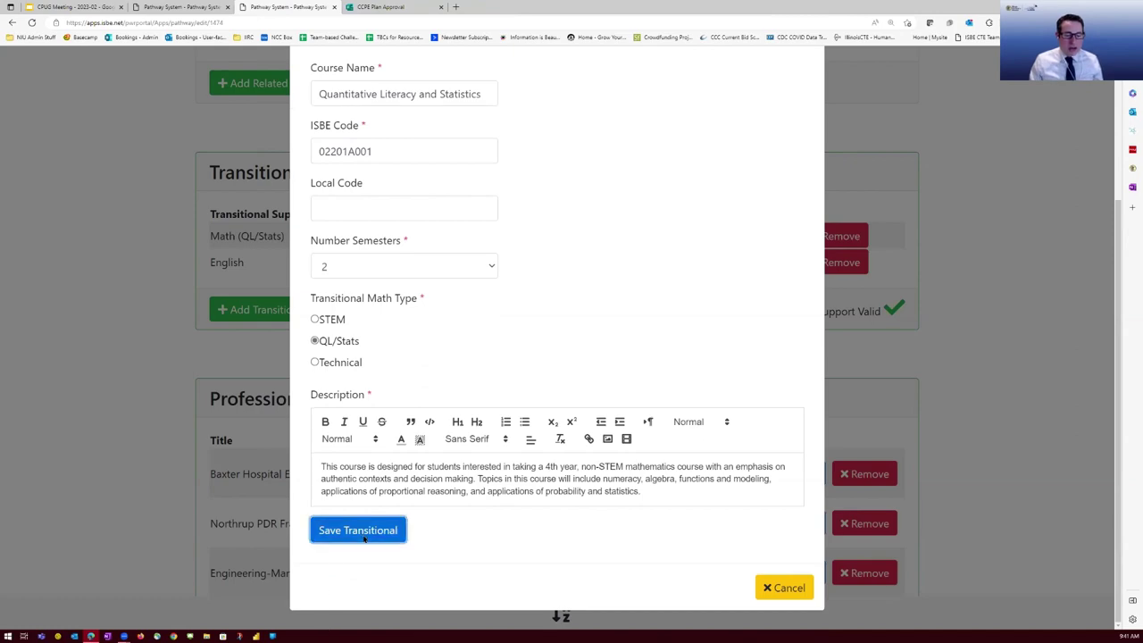
# Step: Reopen the Math (QL/Stats) transitional support, select its full description, and save again
pyautogui.scroll(-4, 402, 519)
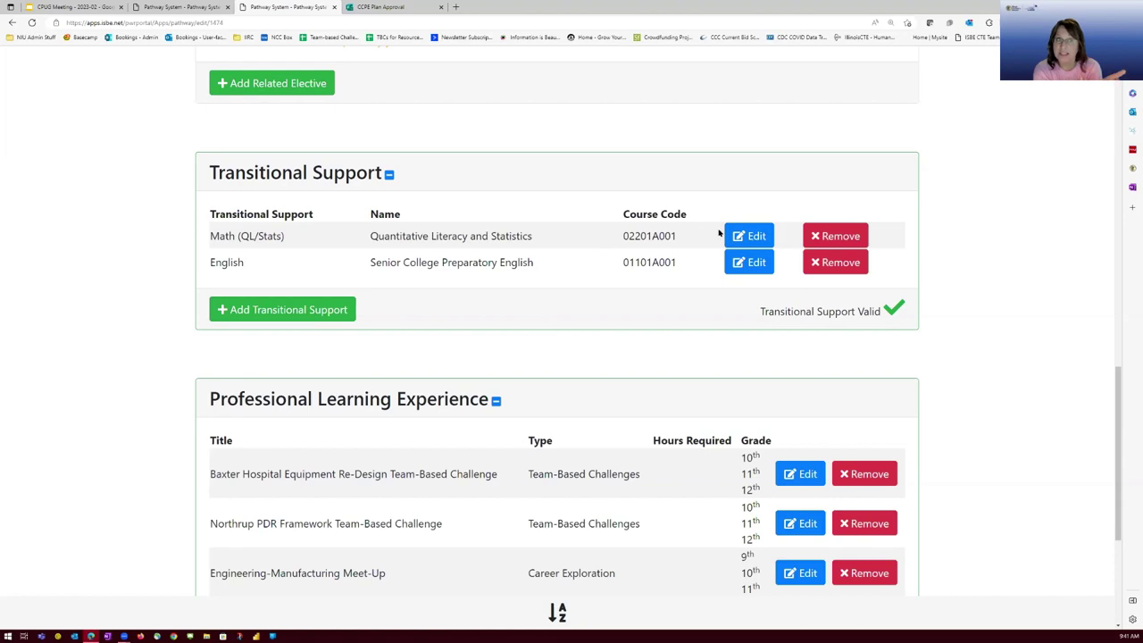
pyautogui.click(749, 236)
pyautogui.scroll(-2, 646, 325)
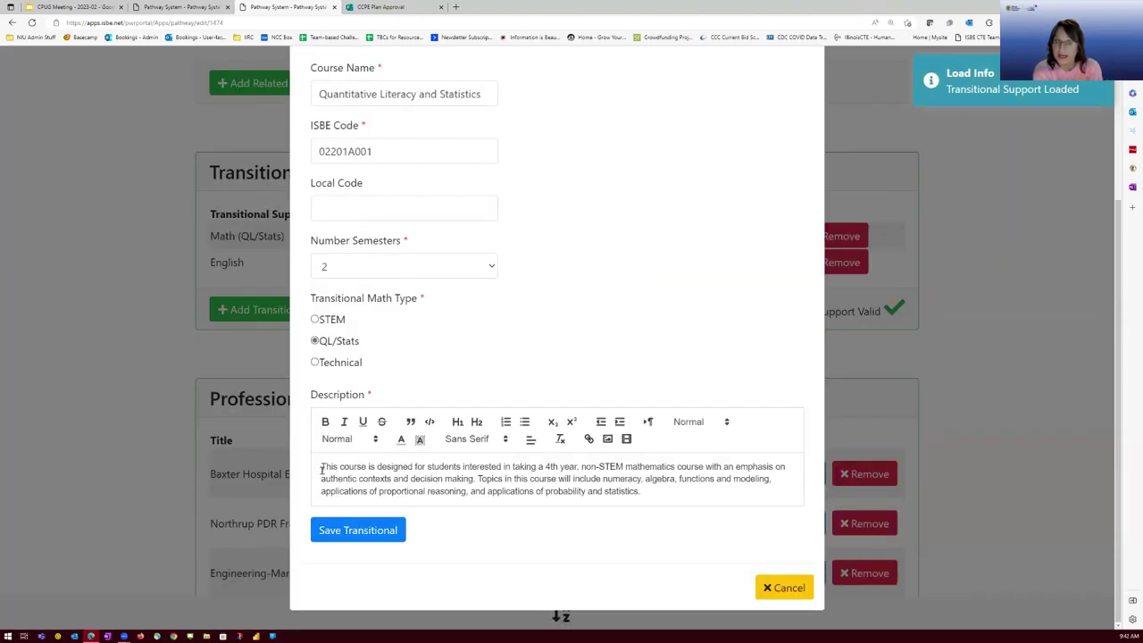
pyautogui.moveTo(322, 469); pyautogui.dragTo(689, 529)
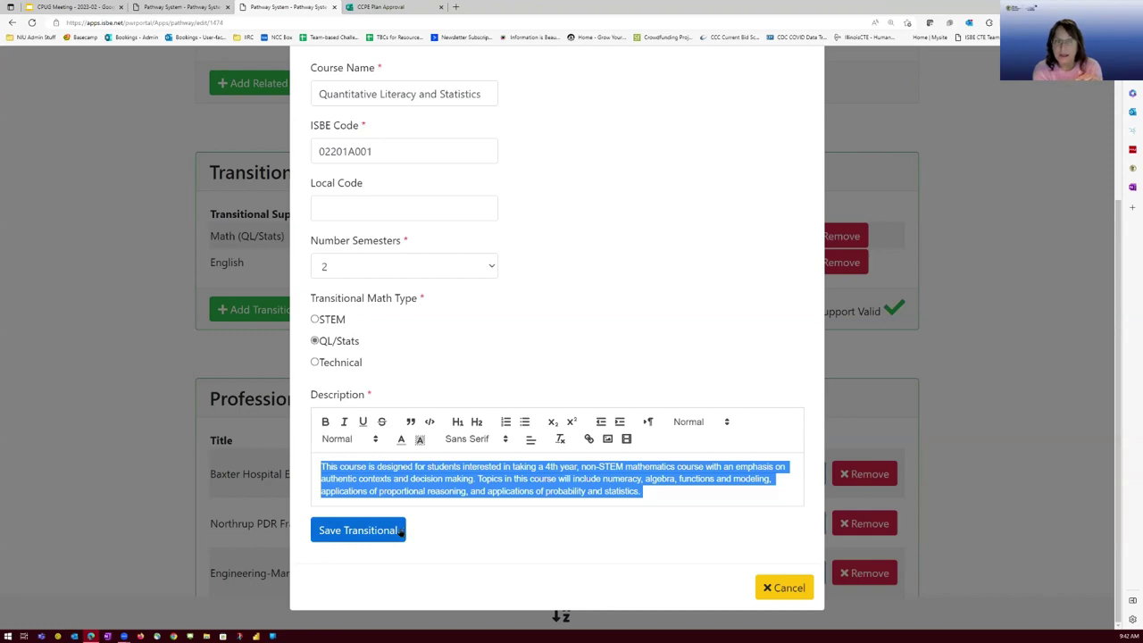
pyautogui.click(401, 533)
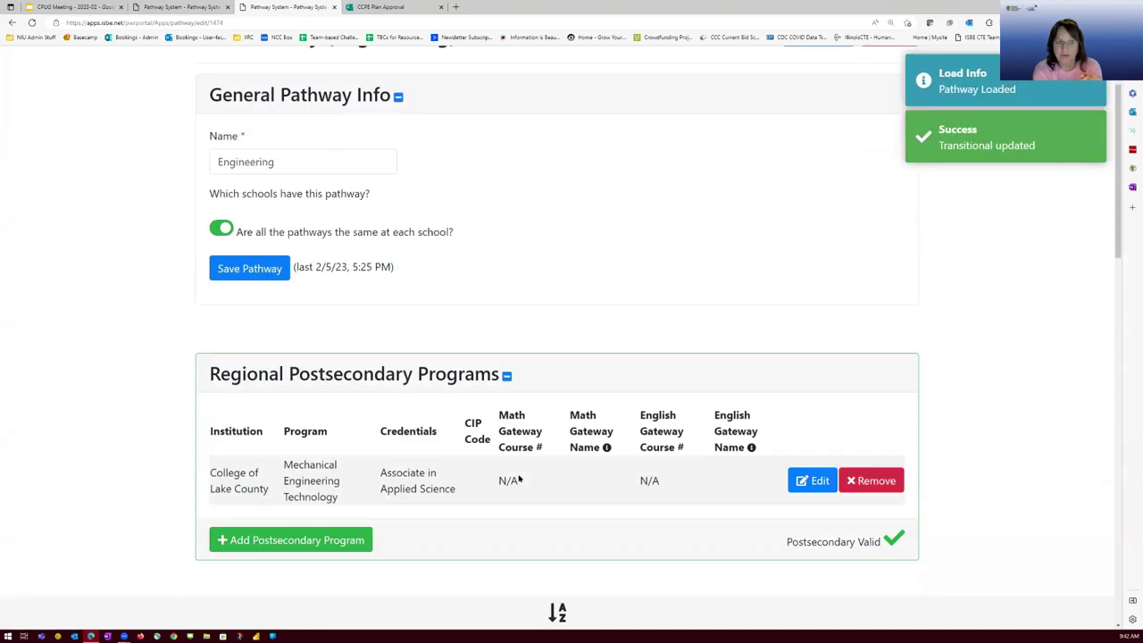
# Step: Scroll down to the Professional Learning Experience table listing five experiences
pyautogui.scroll(-4, 518, 478)
pyautogui.scroll(1, 518, 478)
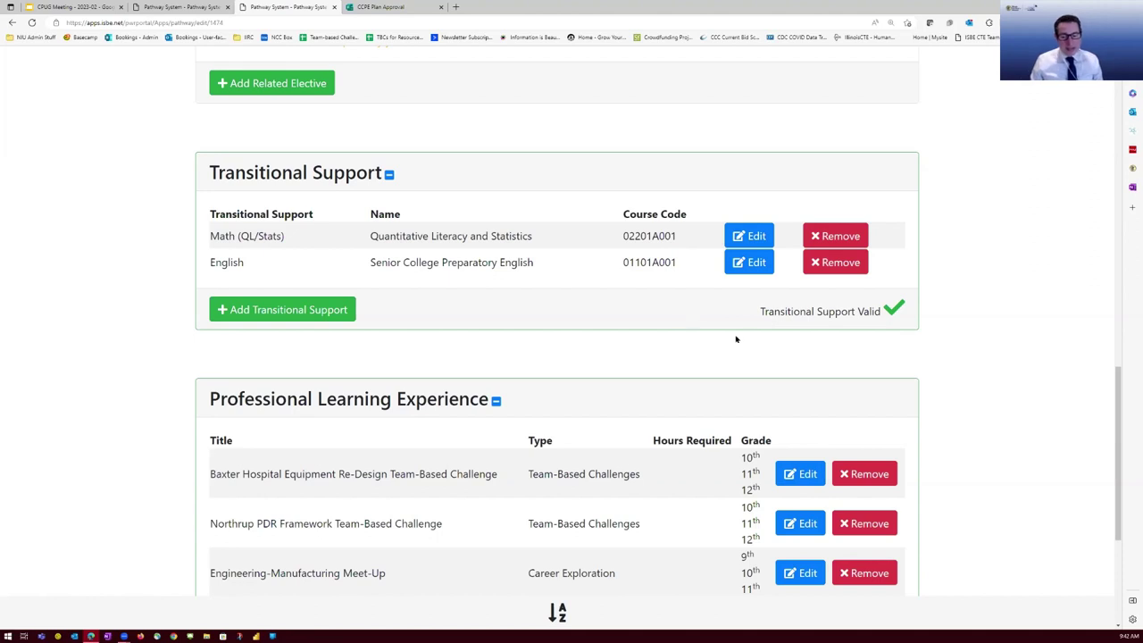
pyautogui.scroll(-1, 759, 337)
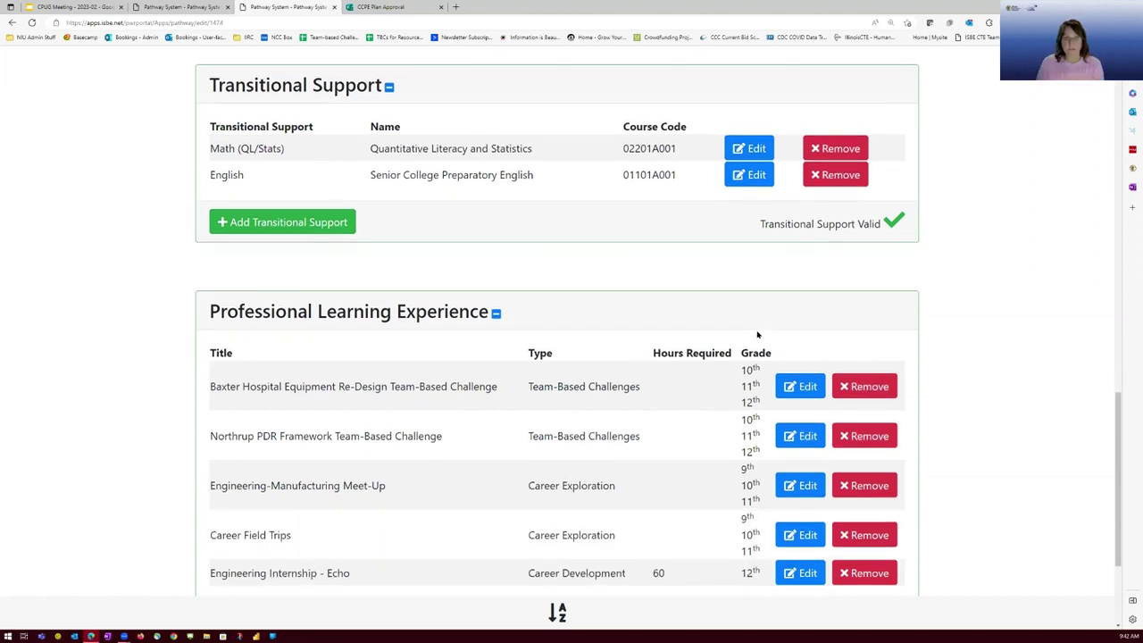
pyautogui.scroll(-1, 757, 333)
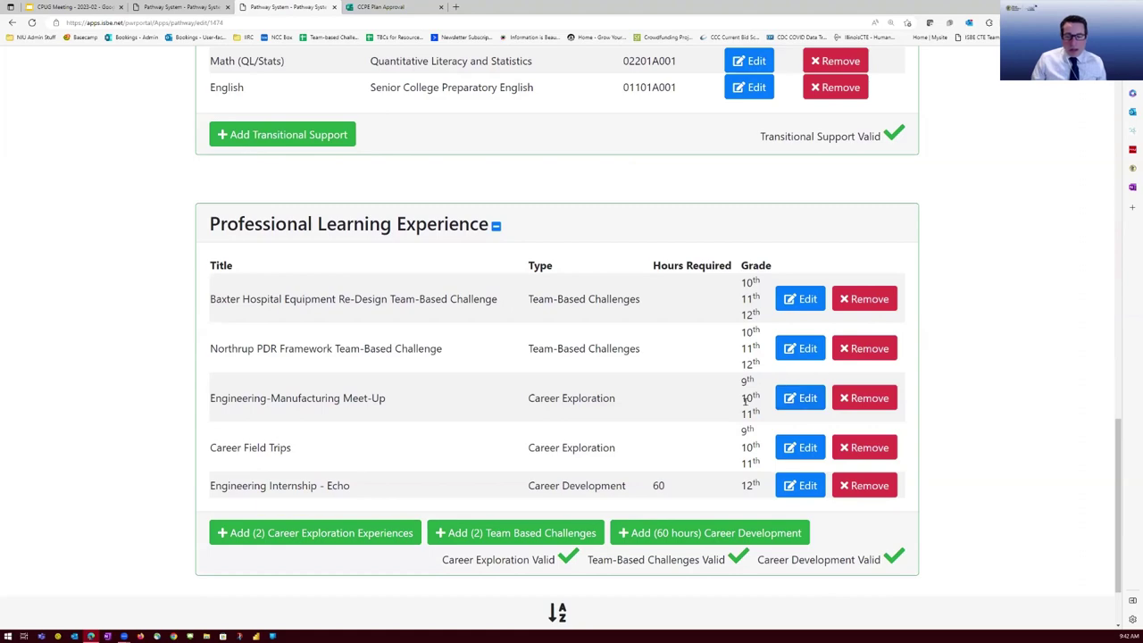
# Step: Compare the Baxter team-based challenge details against slide 27, Original (Outstanding!) Team-Based Challenge
pyautogui.click(802, 406)
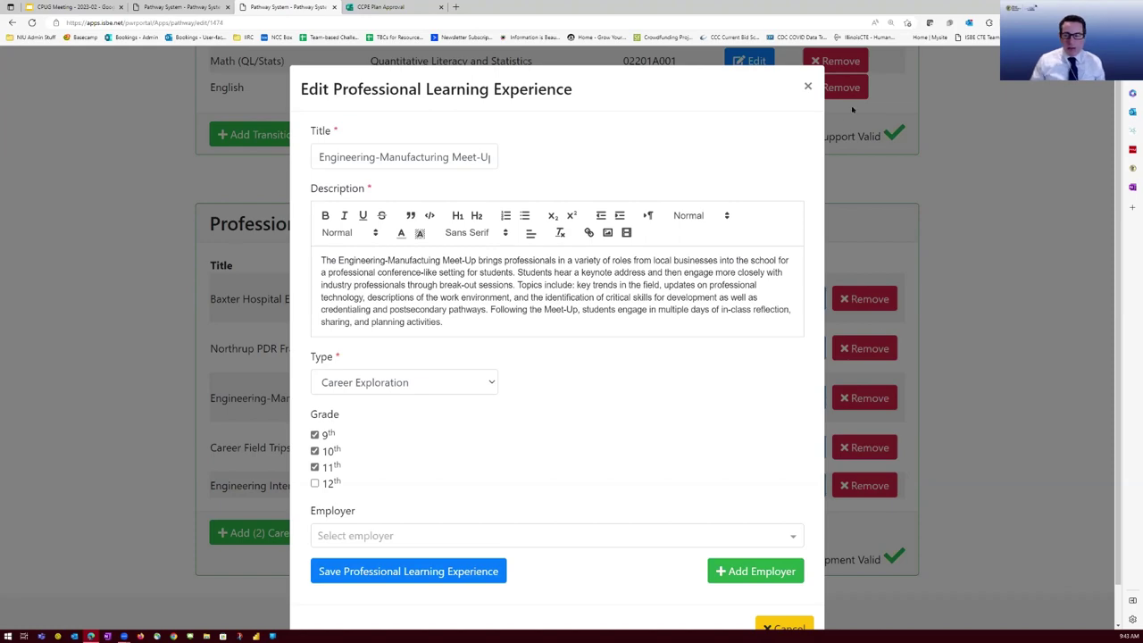
pyautogui.click(807, 87)
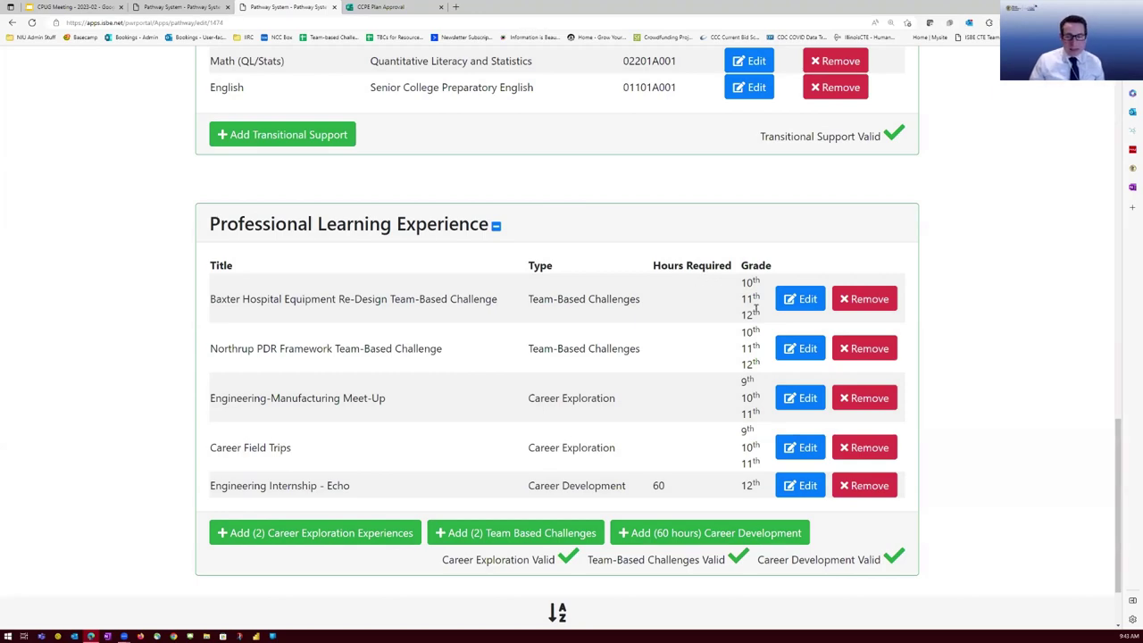
pyautogui.click(792, 302)
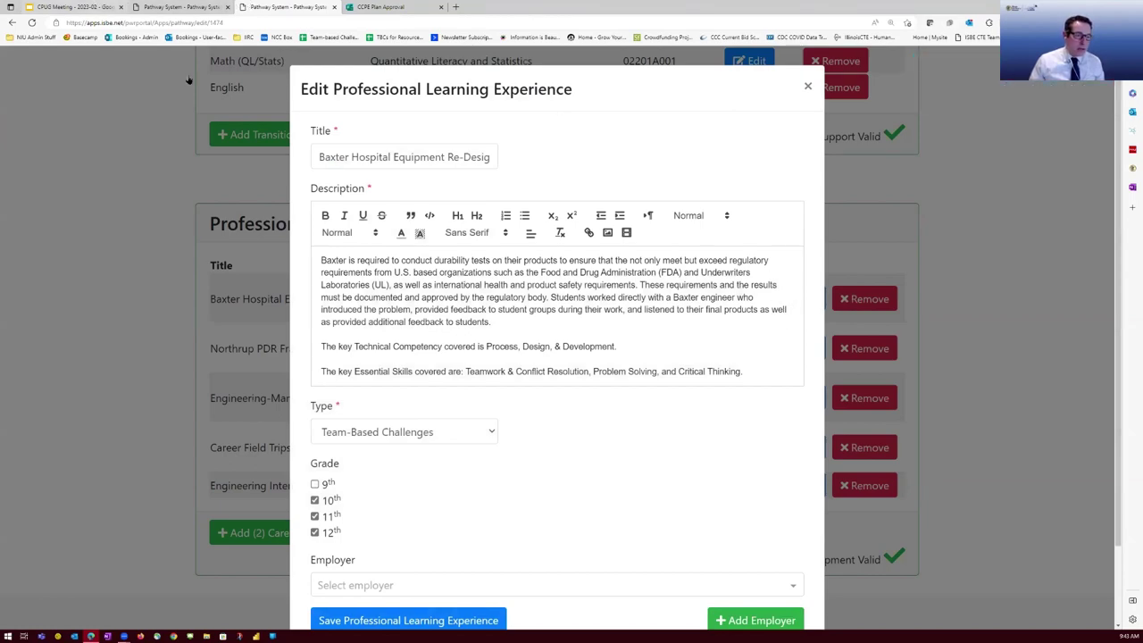
pyautogui.click(92, 6)
pyautogui.click(58, 520)
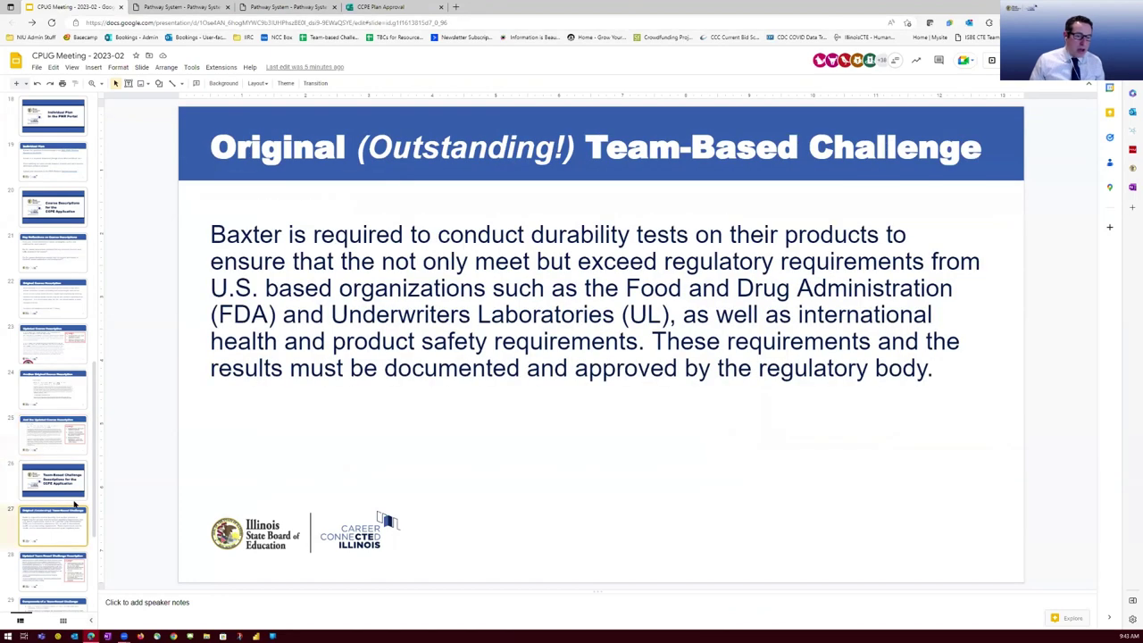
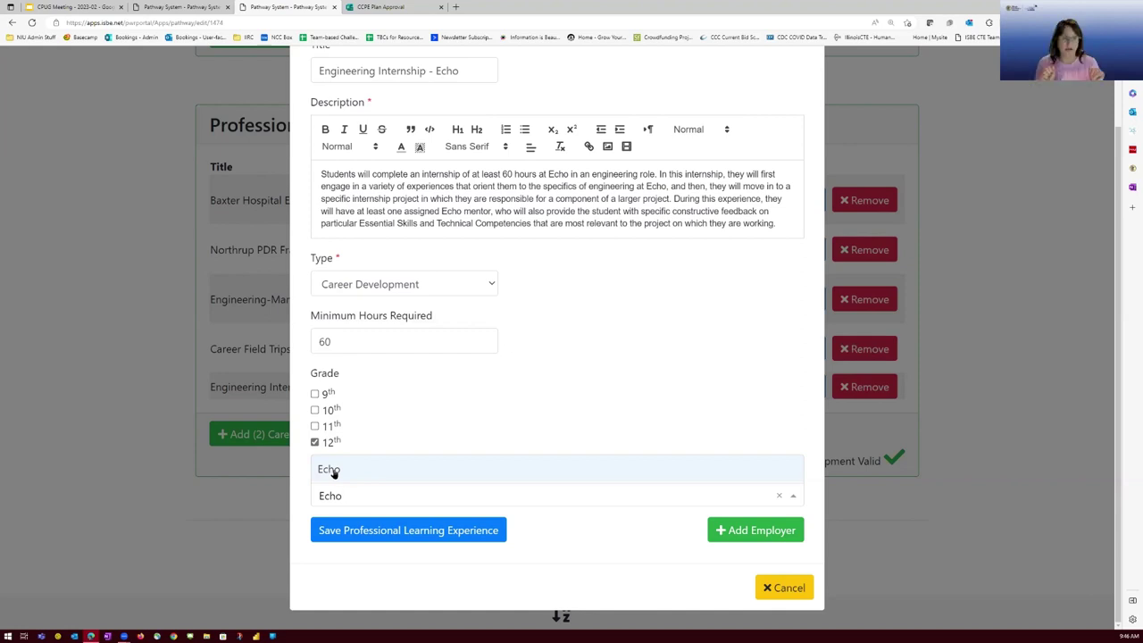
# Step: Set Echo as the employer and save the Engineering Internship - Echo experience
pyautogui.click(331, 471)
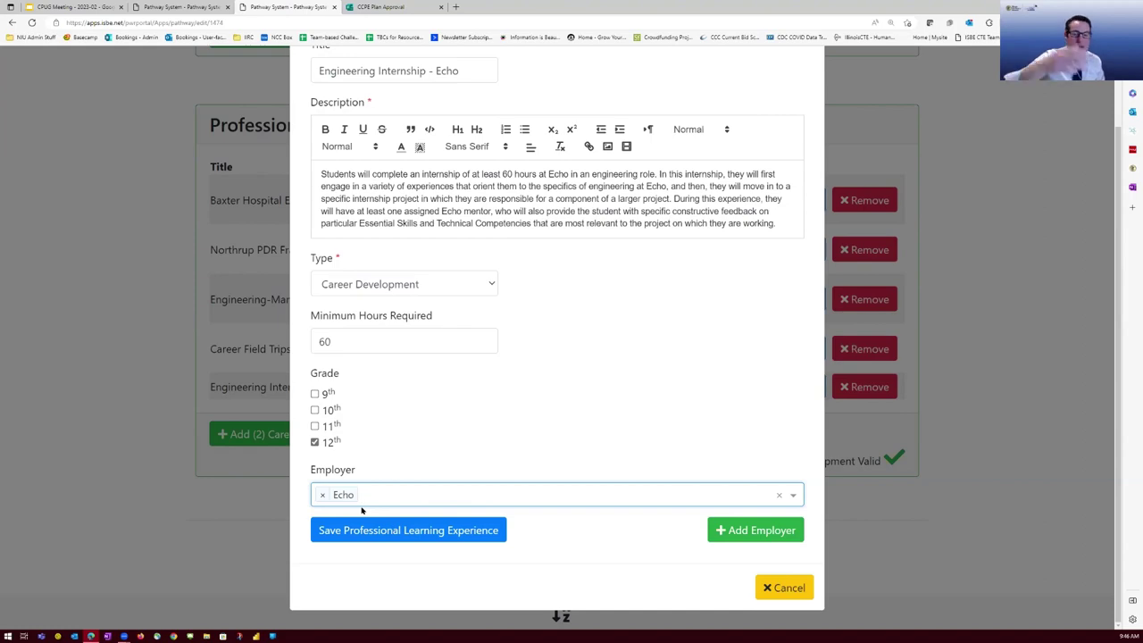
pyautogui.click(365, 530)
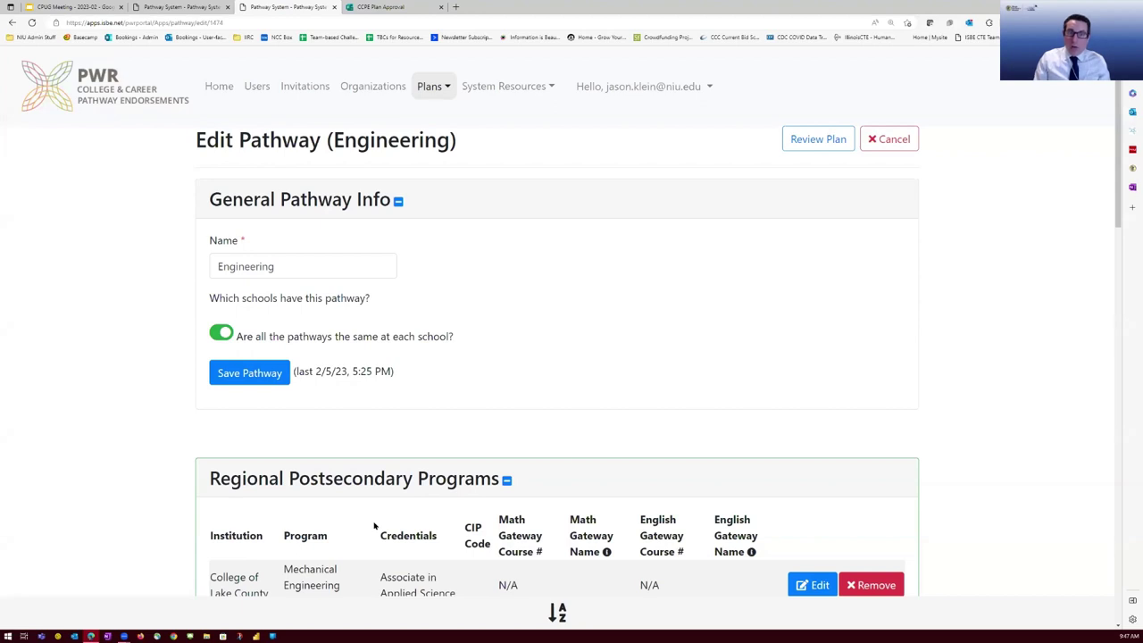
# Step: Check the System Resources list and review the pathway's valid experience sections, then view the CPUG Meeting slides
pyautogui.click(548, 87)
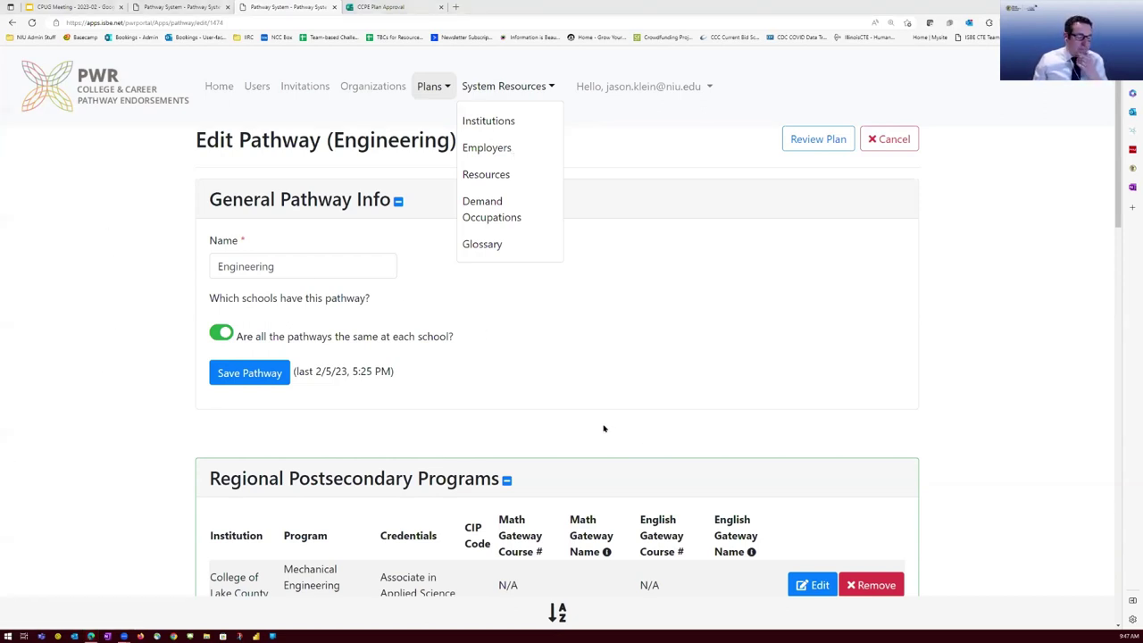
pyautogui.click(679, 379)
pyautogui.scroll(-4, 688, 361)
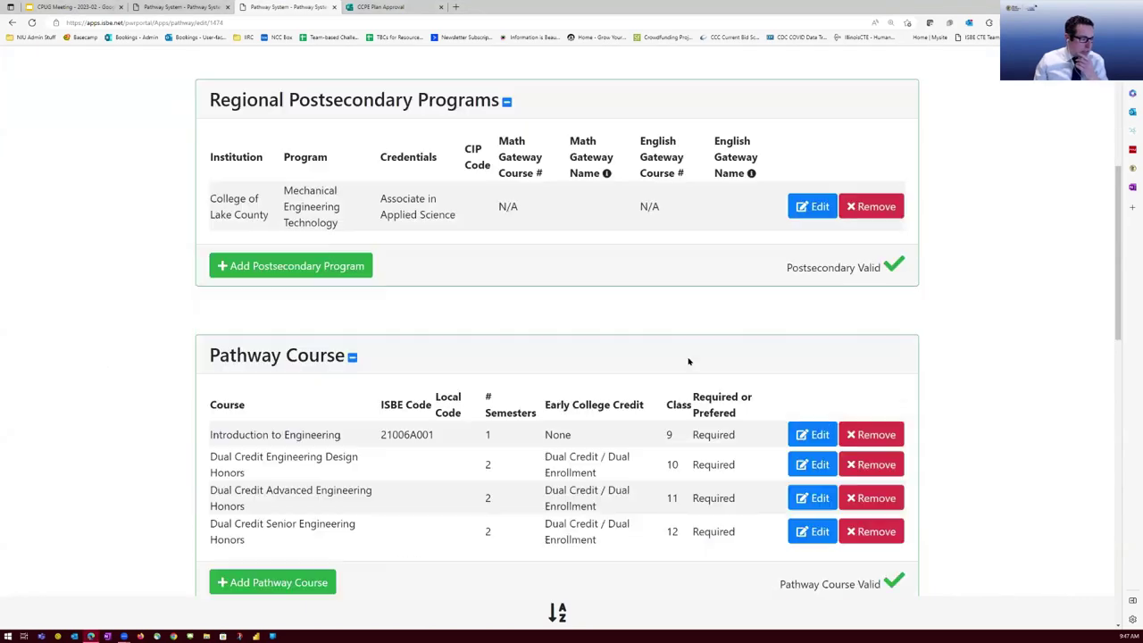
pyautogui.scroll(-10, 689, 360)
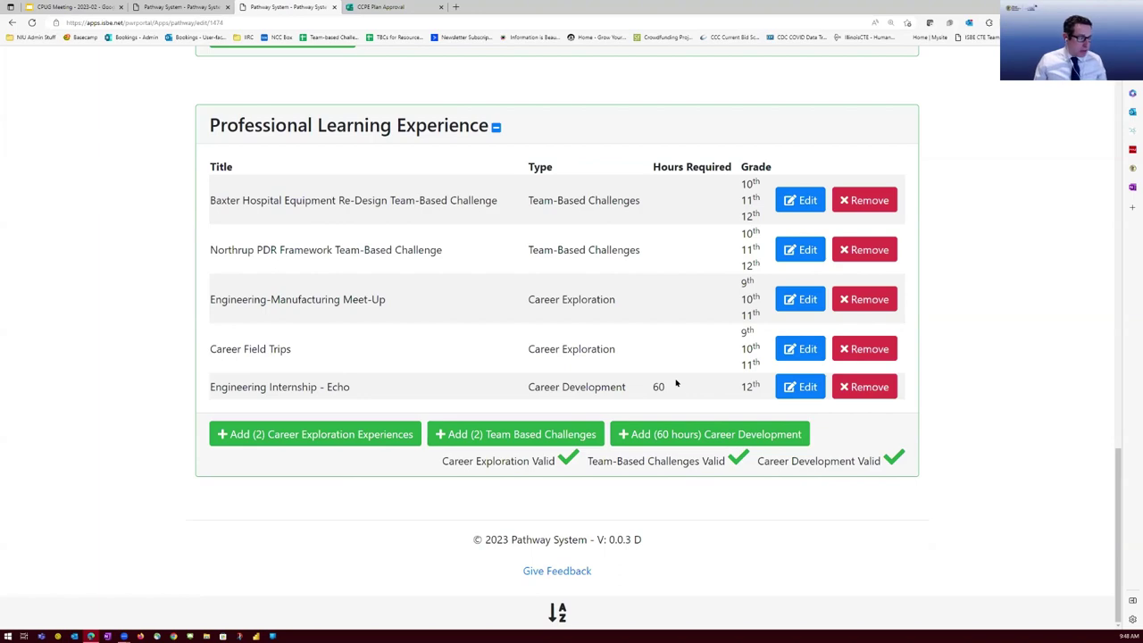
pyautogui.scroll(20, 793, 327)
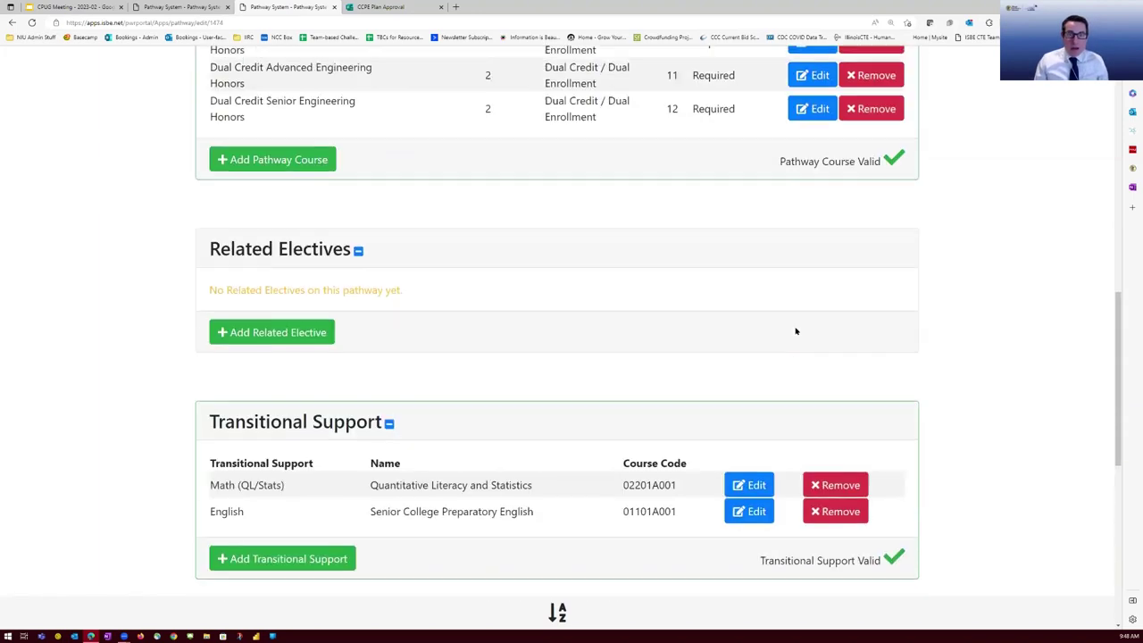
pyautogui.click(89, 8)
pyautogui.scroll(-1, 73, 493)
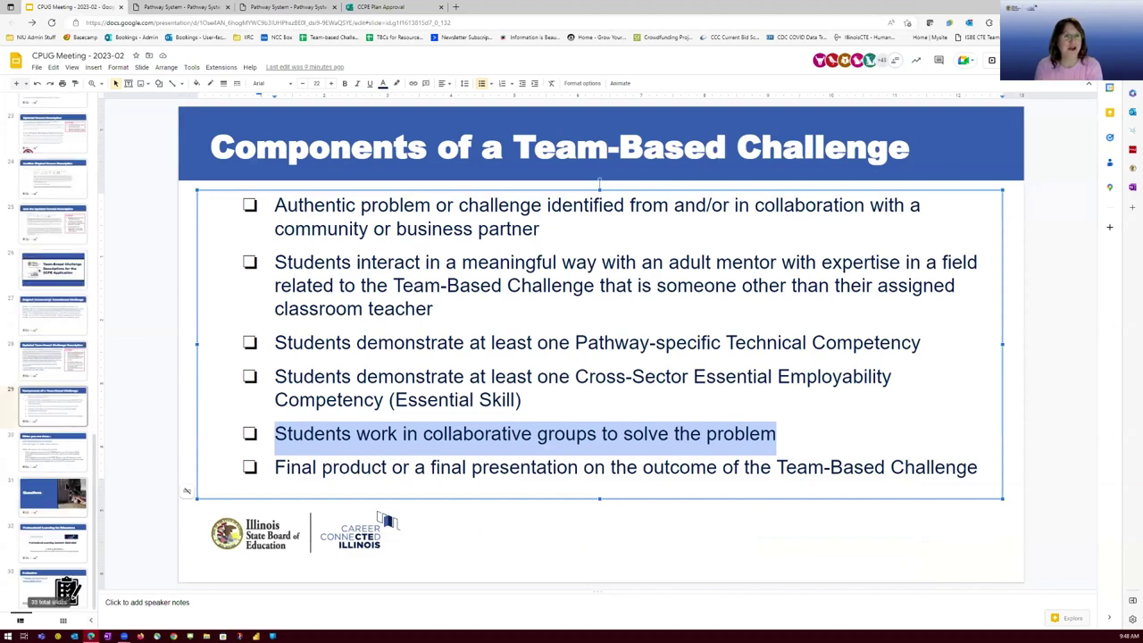
# Step: Show slide 30, When you are done..., then return to the Edit Pathway (Engineering) page
pyautogui.click(69, 467)
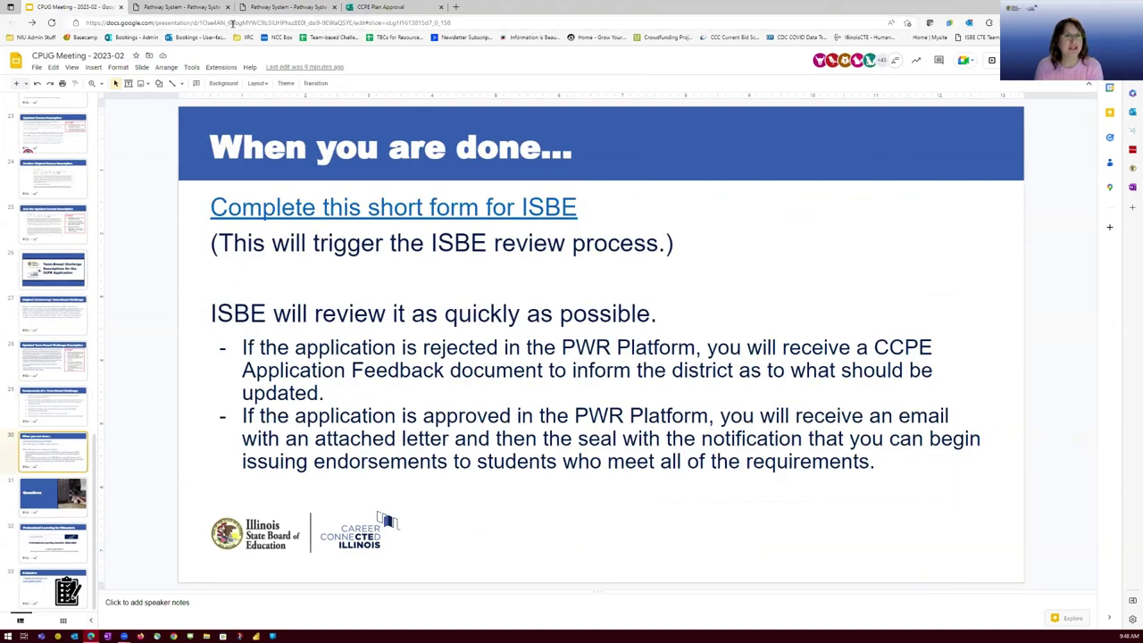
pyautogui.click(295, 8)
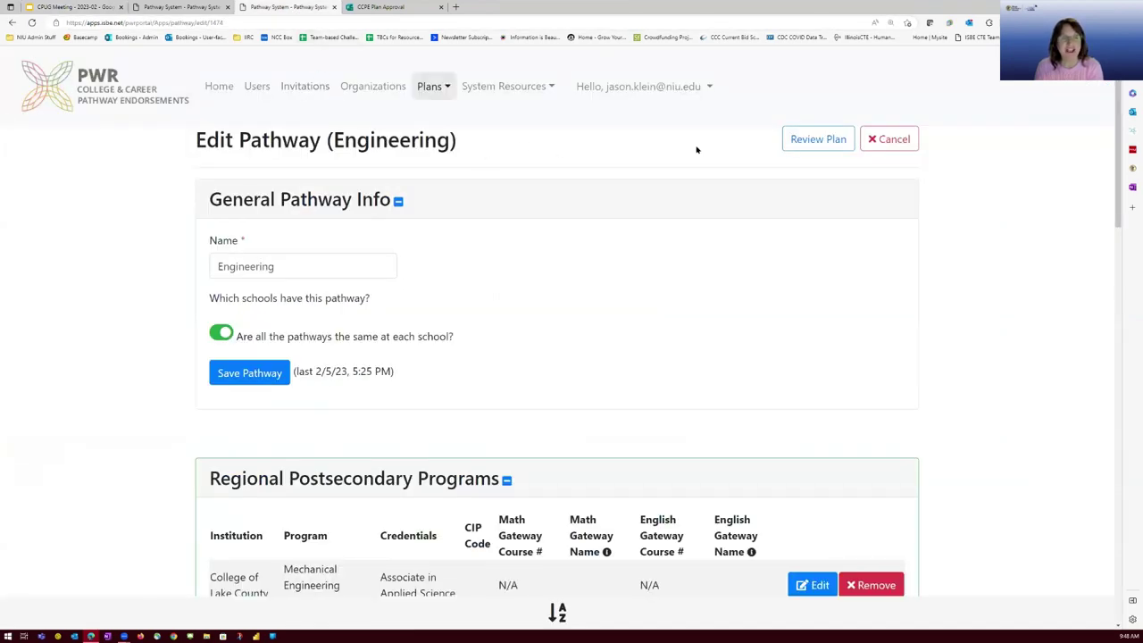
# Step: Save the Engineering pathway and open the Engineering plan from the plans list
pyautogui.click(278, 379)
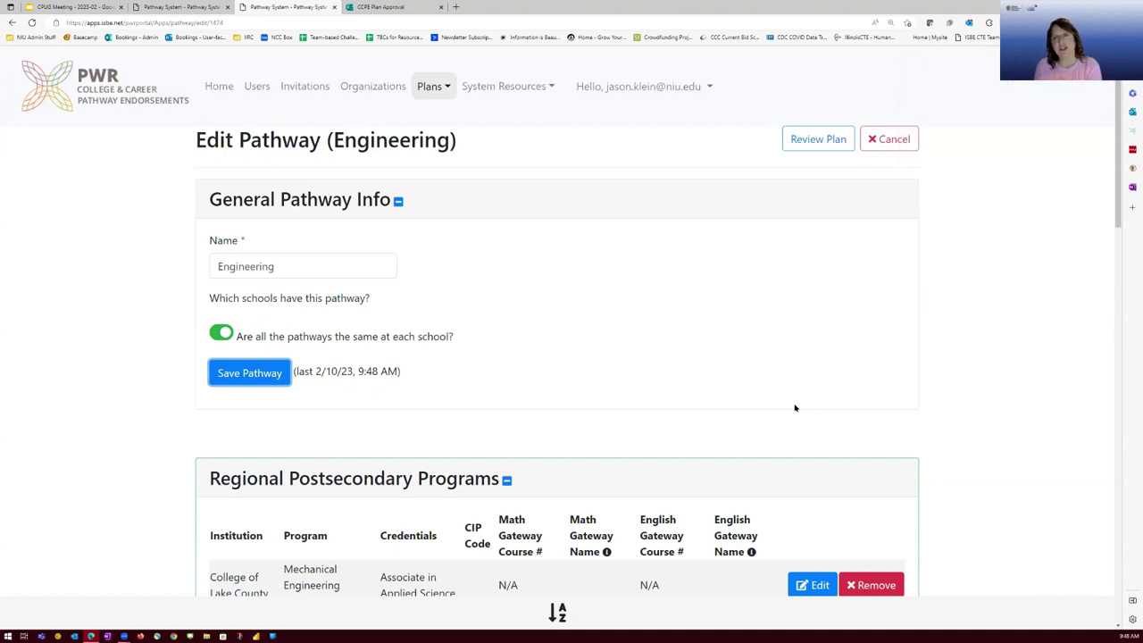
pyautogui.click(888, 140)
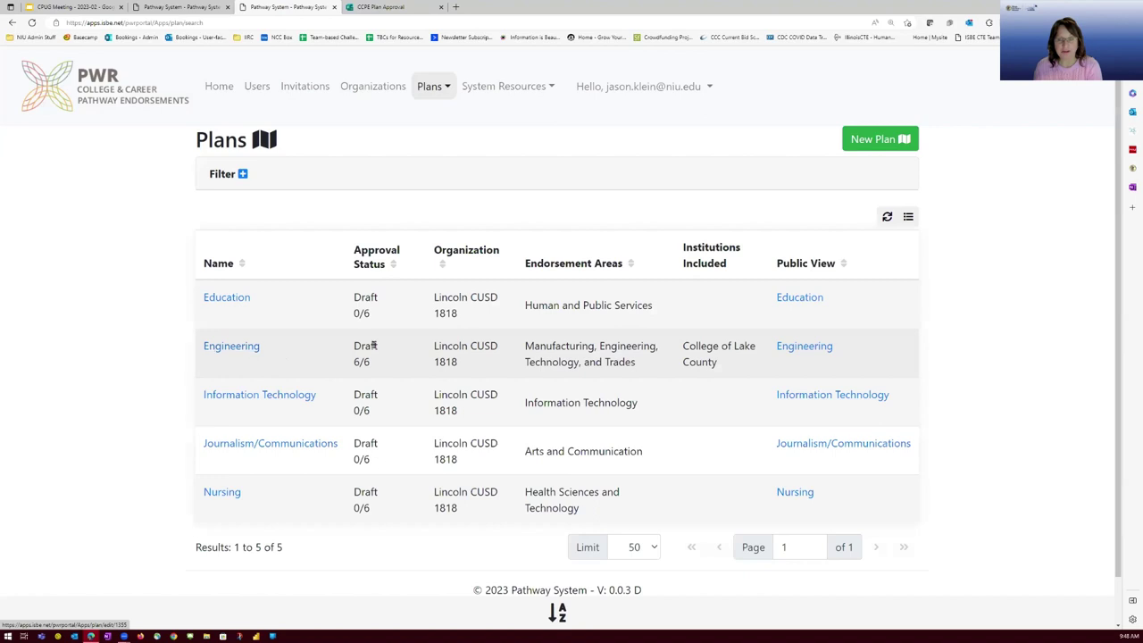
pyautogui.click(246, 348)
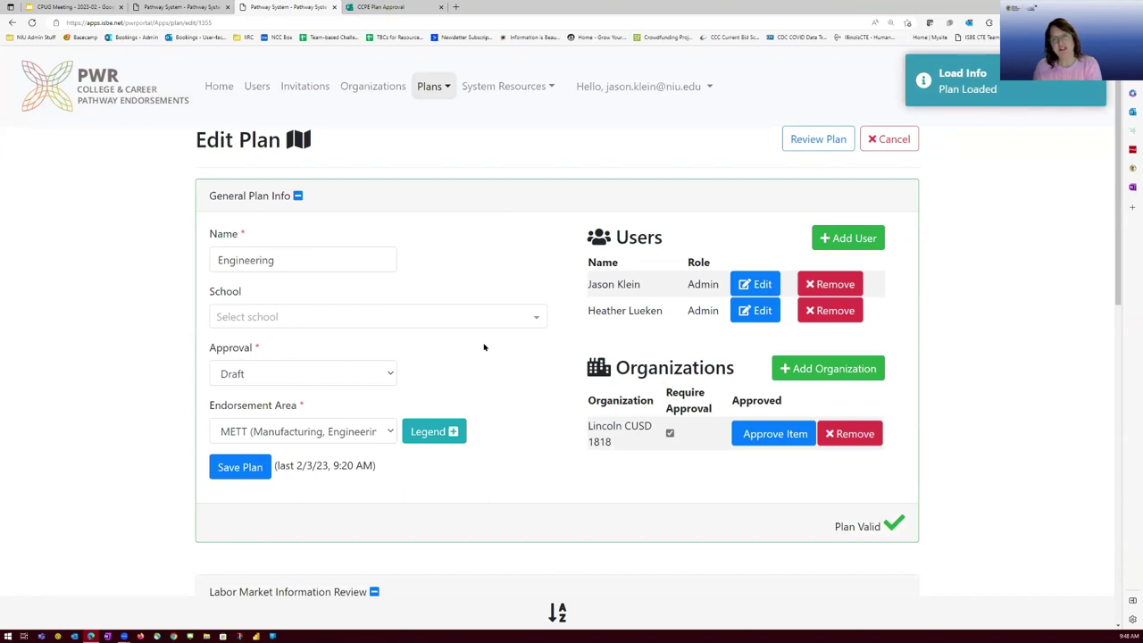
# Step: Approve the Engineering plan for Lincoln CUSD 1818 and submit it to ISBE
pyautogui.click(785, 435)
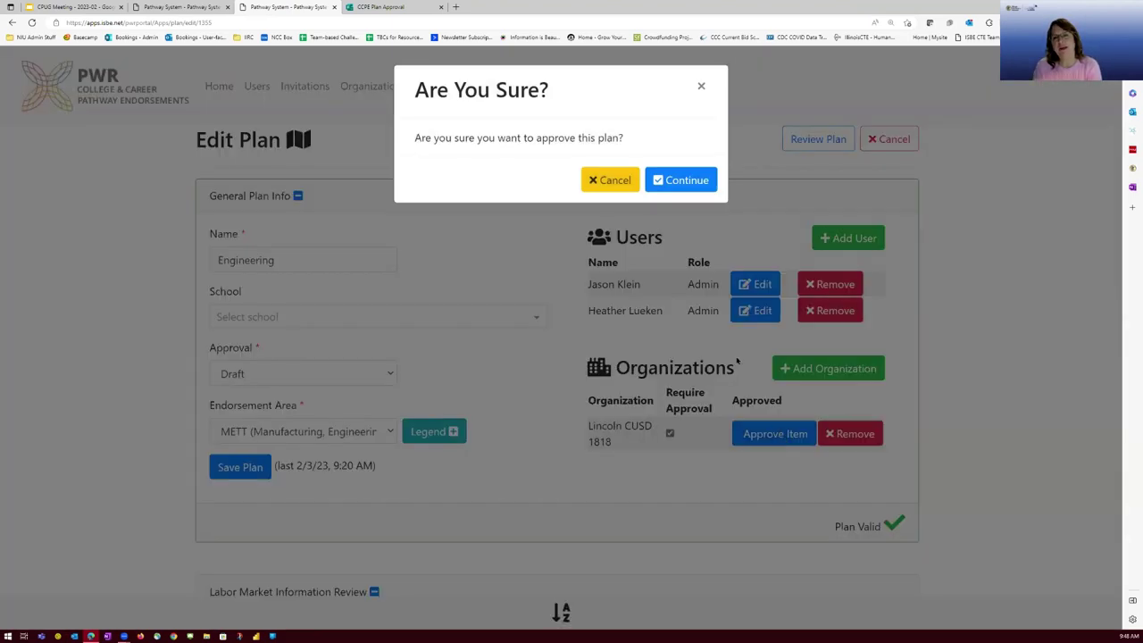
pyautogui.click(665, 181)
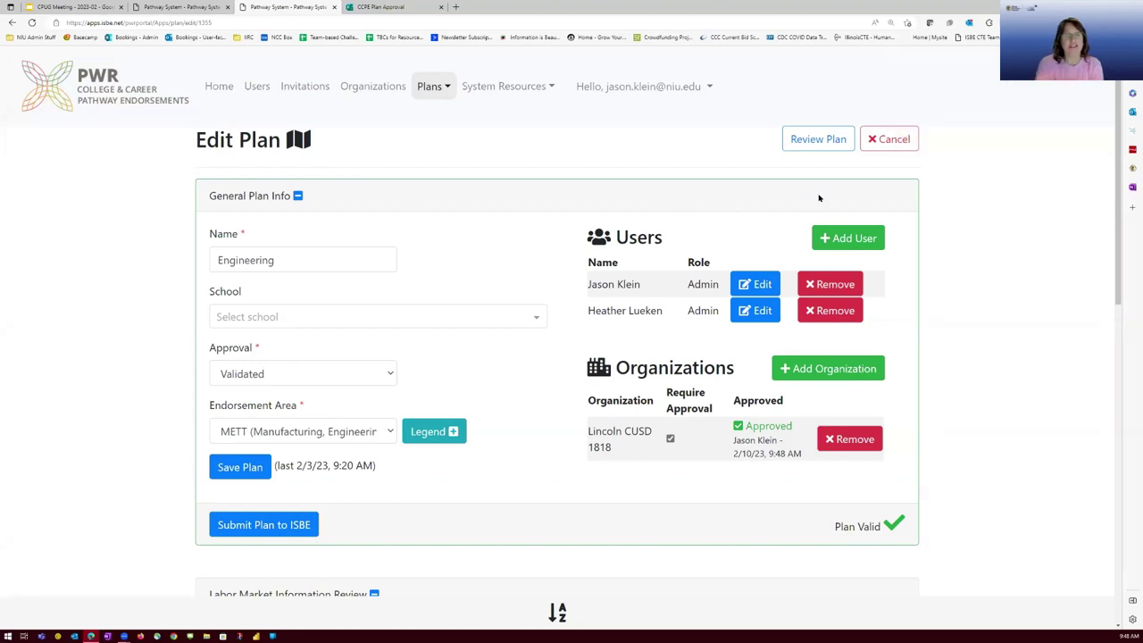
pyautogui.click(300, 527)
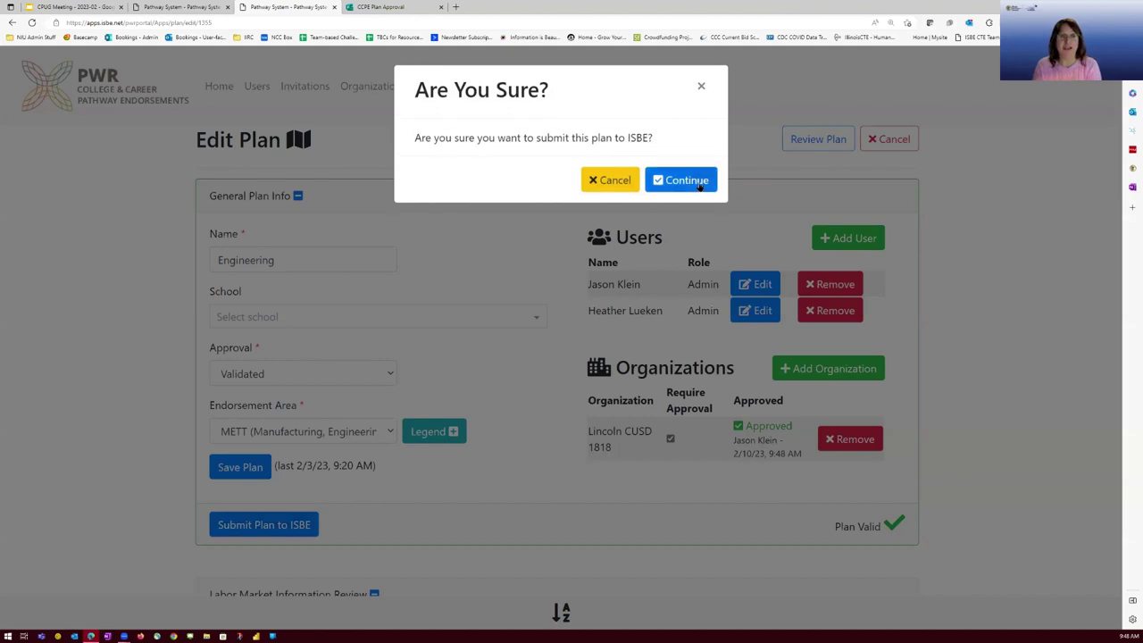
pyautogui.click(700, 187)
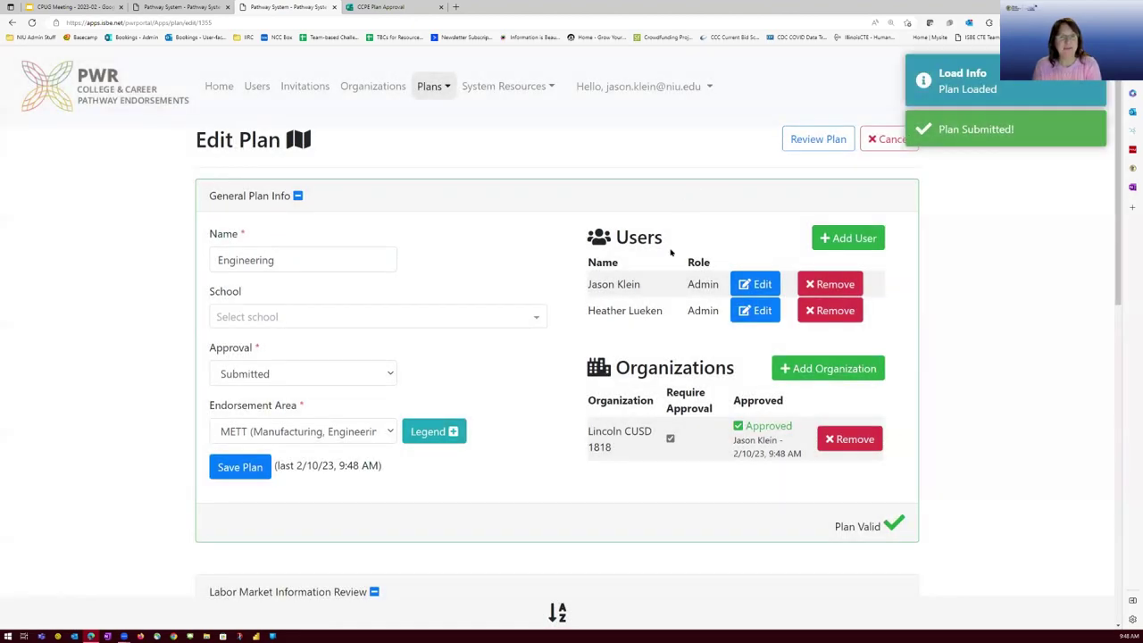
pyautogui.click(417, 13)
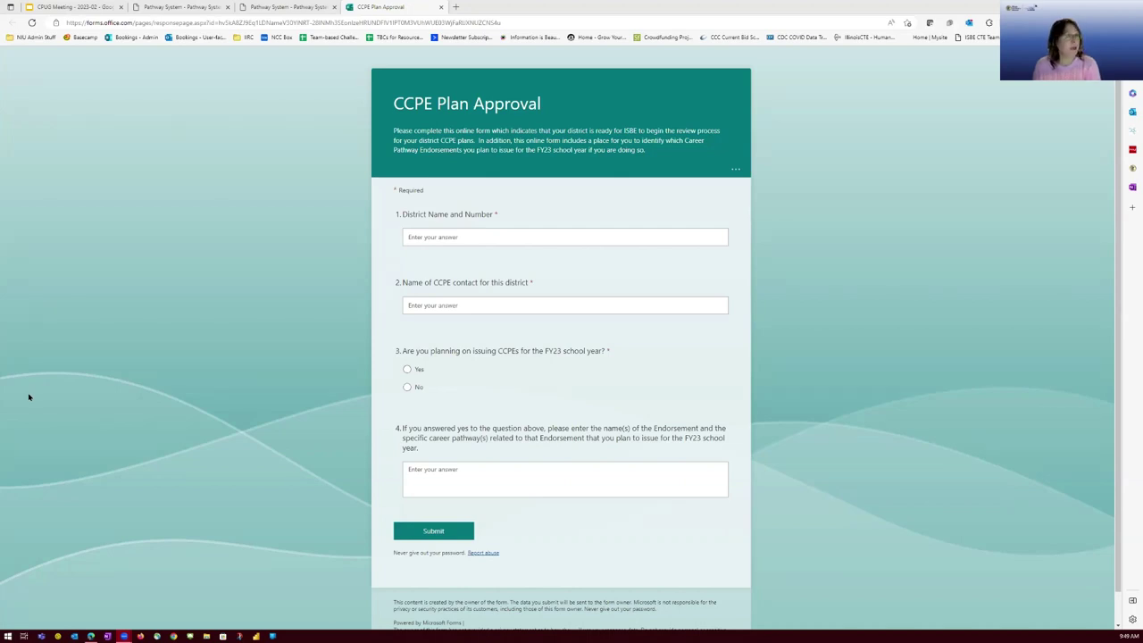
# Step: Reload the Engineering plan page to refresh its approval status, then return to the form
pyautogui.click(268, 9)
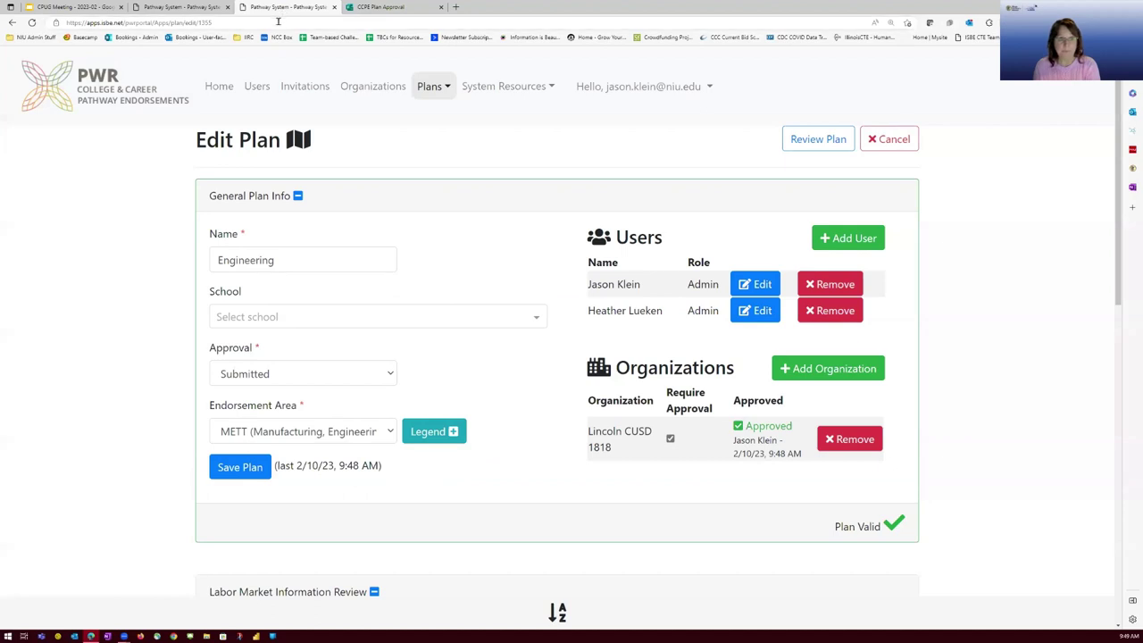
pyautogui.click(32, 23)
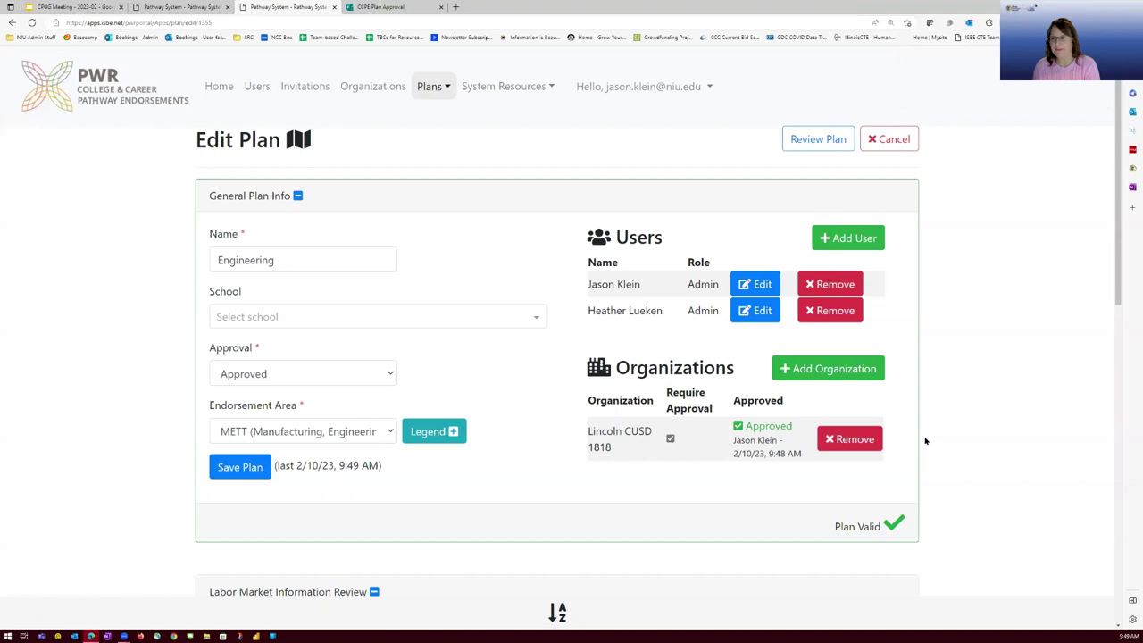
pyautogui.click(402, 8)
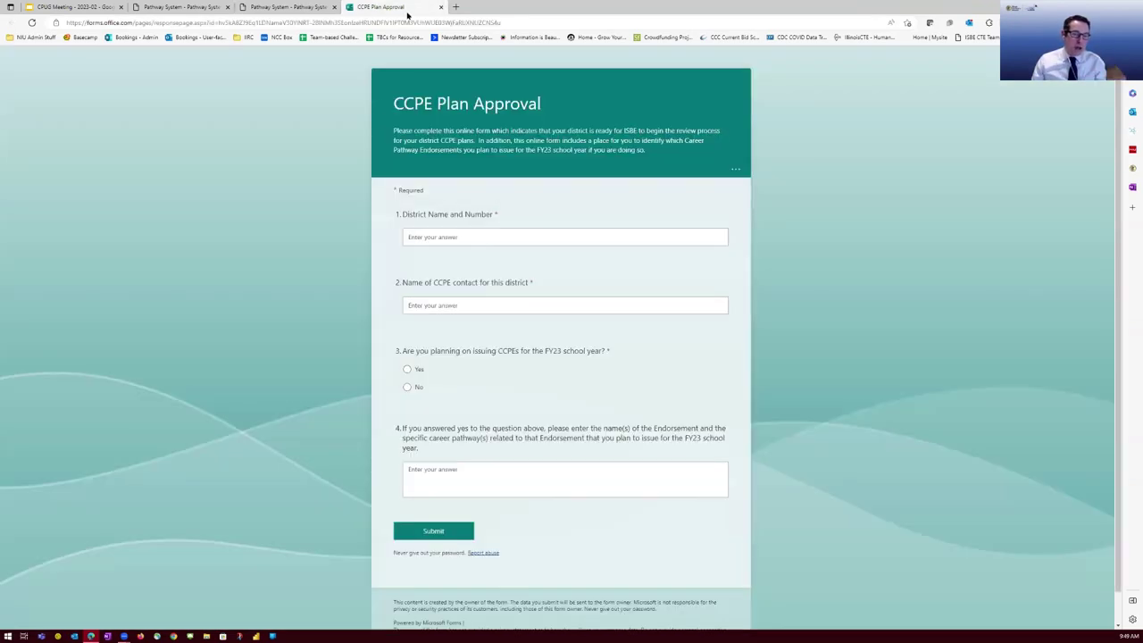
pyautogui.click(490, 237)
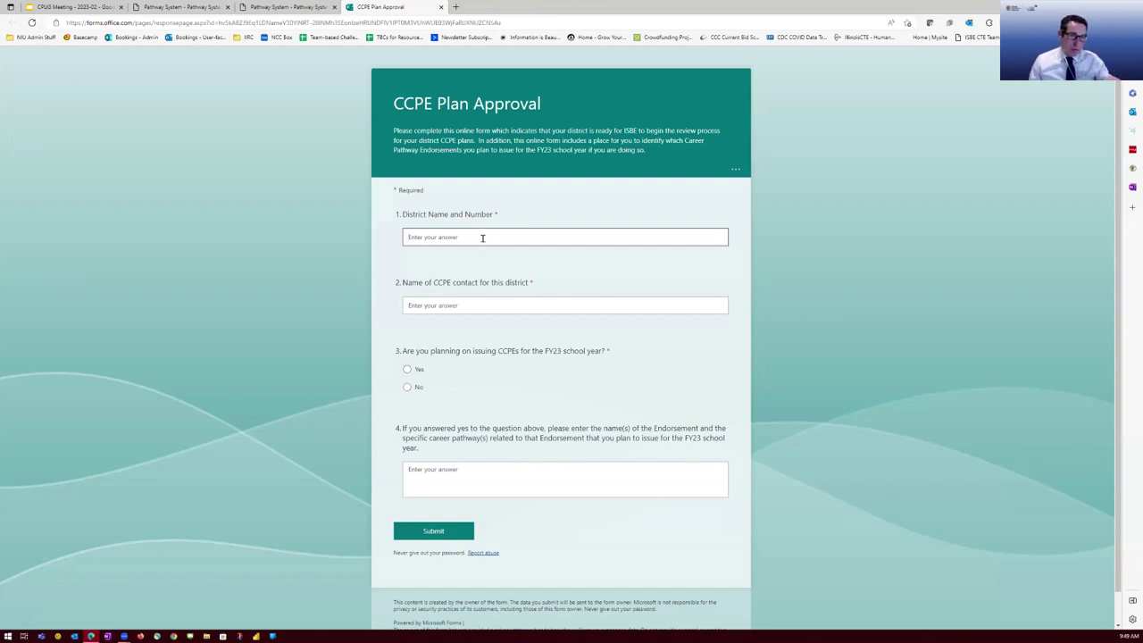
pyautogui.click(78, 9)
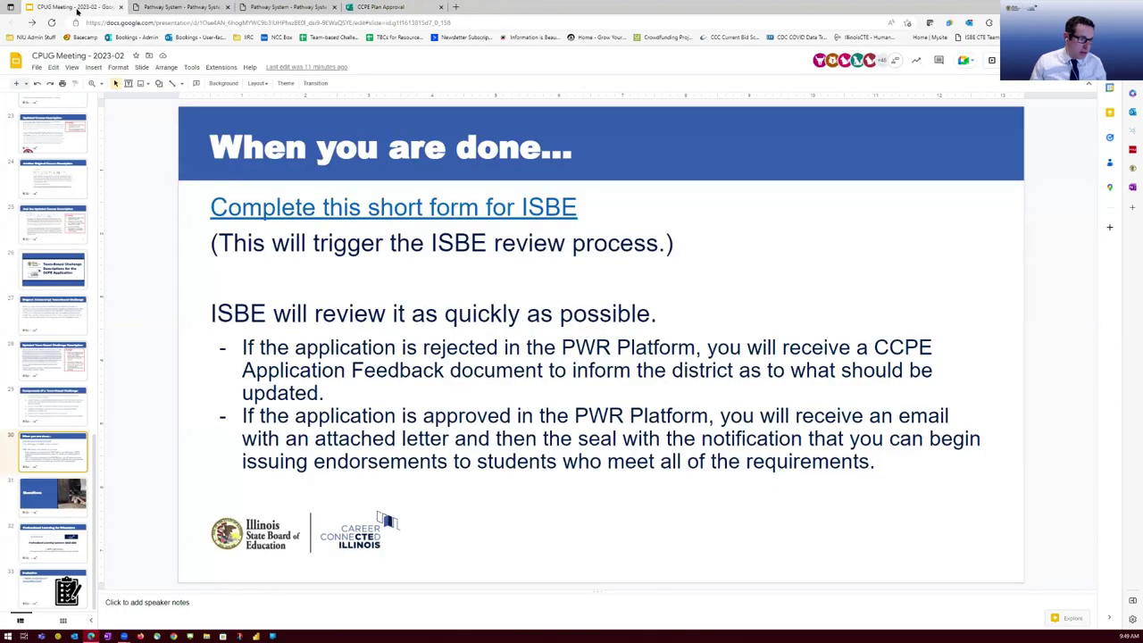
pyautogui.click(384, 9)
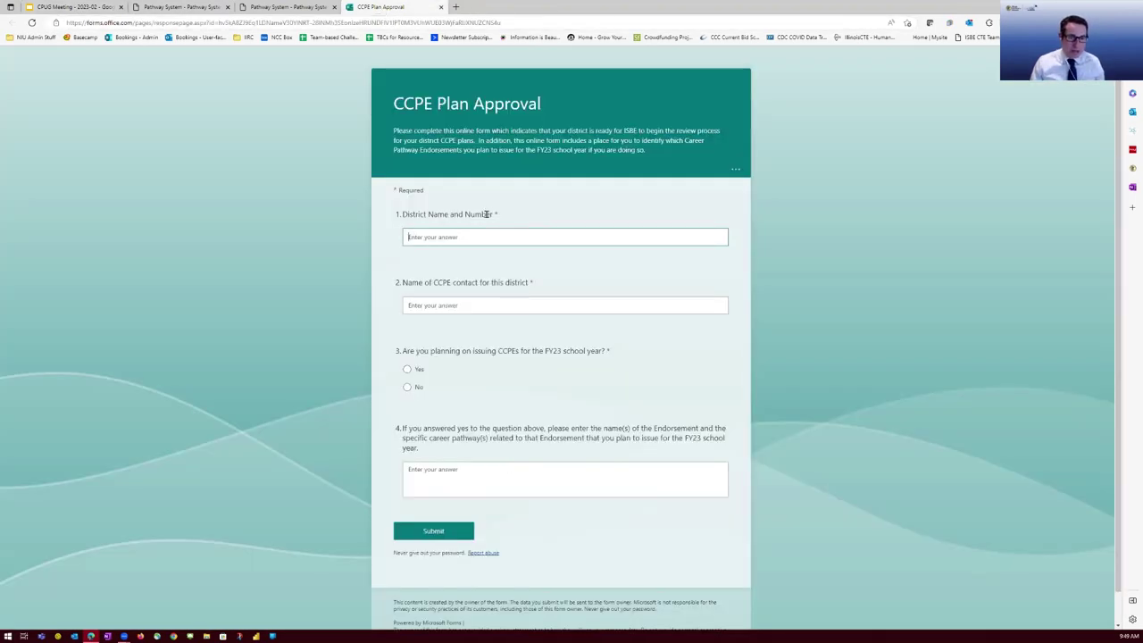
# Step: Enter Lincoln CUSD1818 as the district name and number, zooming the form in
pyautogui.click(441, 236)
pyautogui.write('Lincoln CUSD')
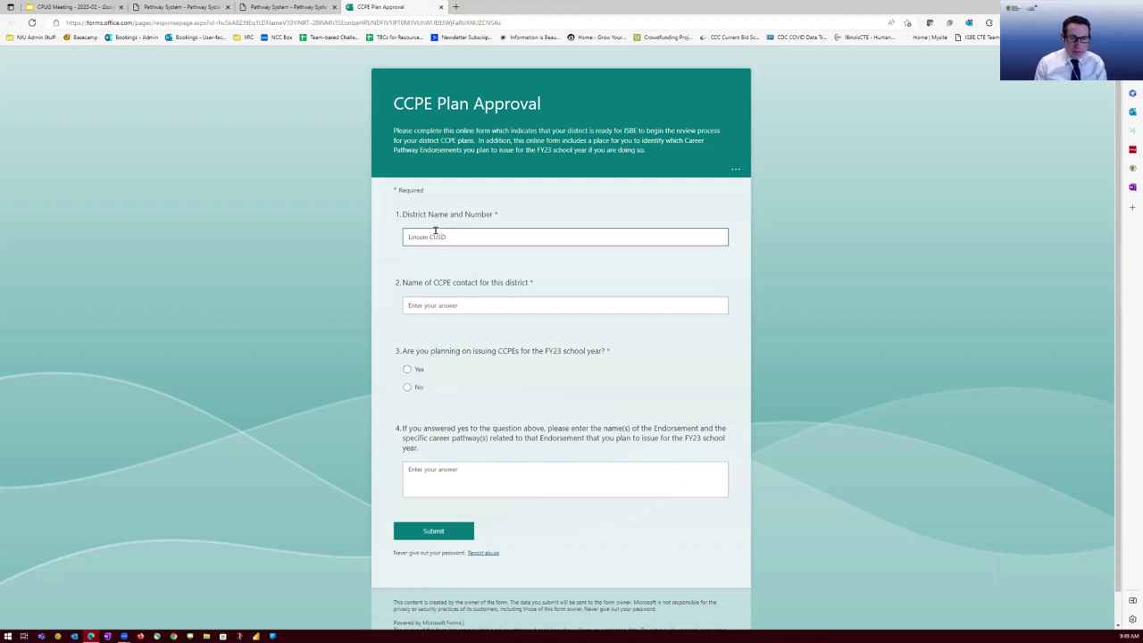
pyautogui.hotkey('ctrl', '+')
pyautogui.hotkey('ctrl', '+')
pyautogui.hotkey('ctrl', '+')
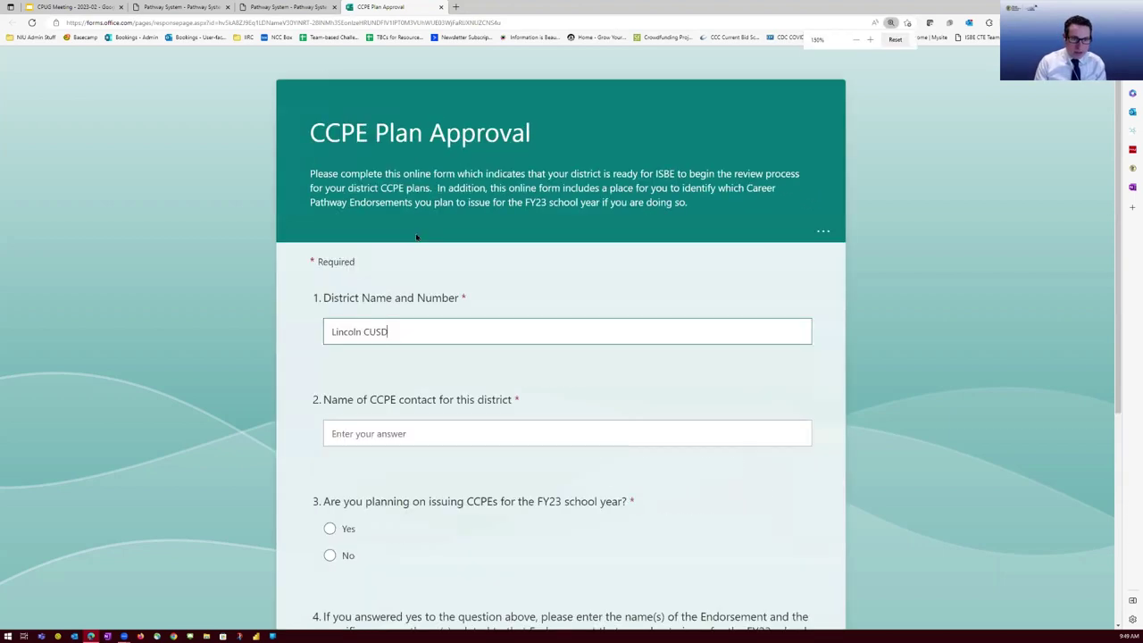
pyautogui.write('18181')
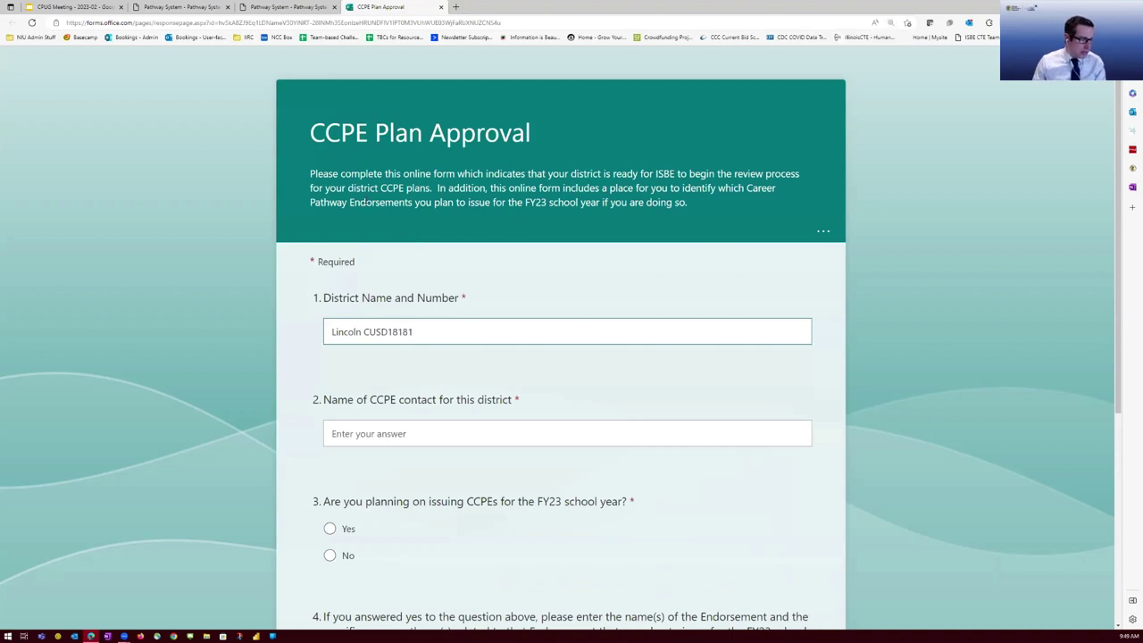
pyautogui.press('BackSpace')
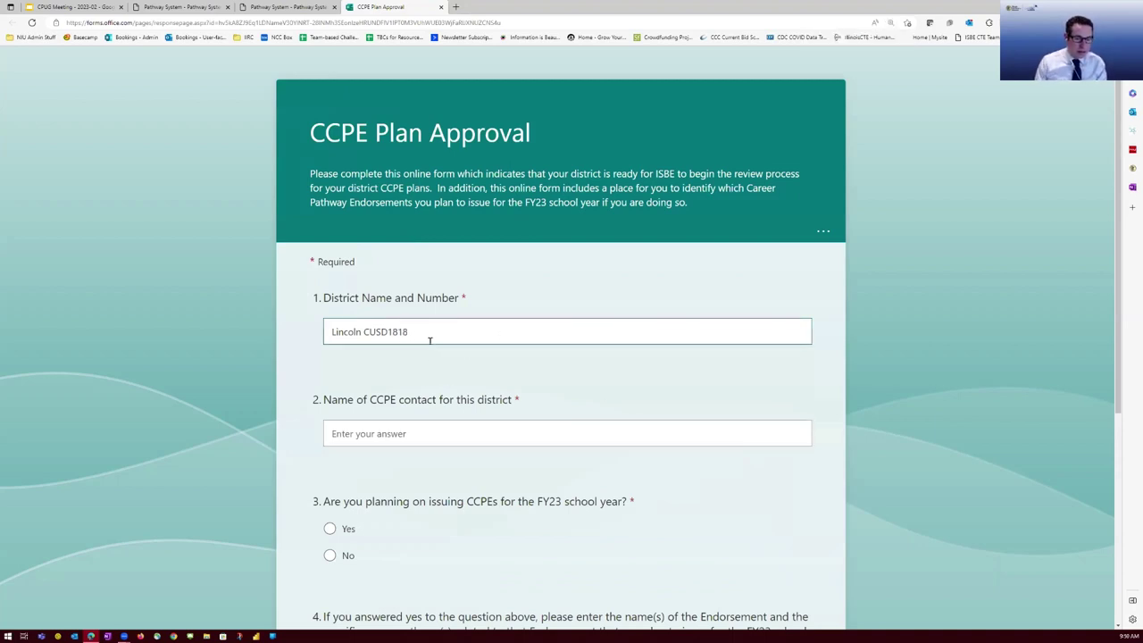
# Step: Enter the CCPE contact's name and answer No to the FY23 CCPE question
pyautogui.click(415, 433)
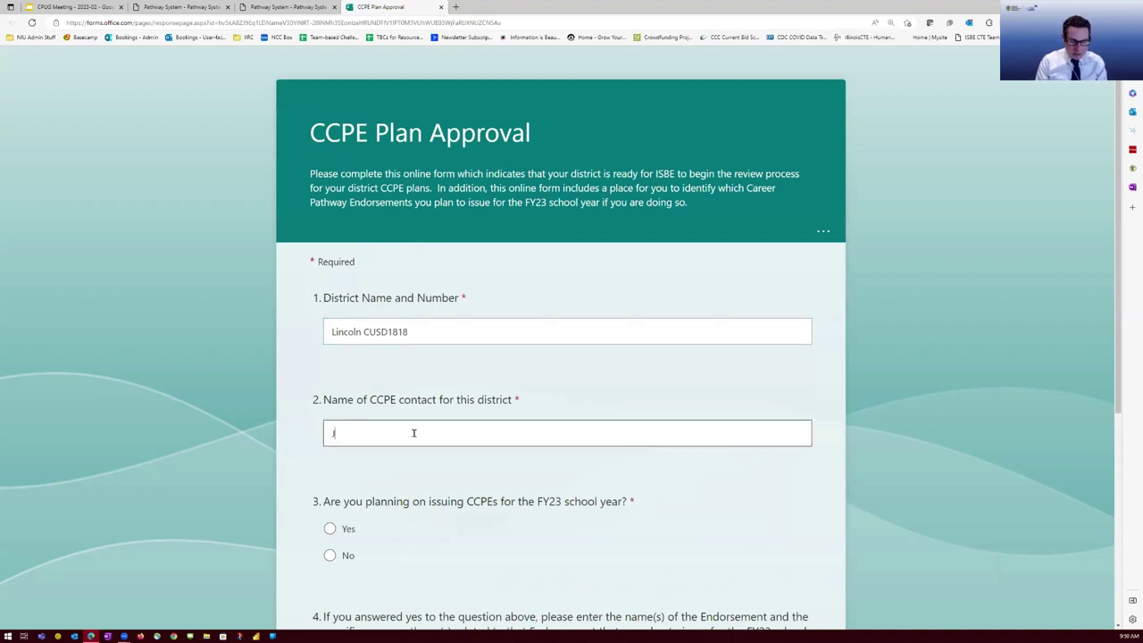
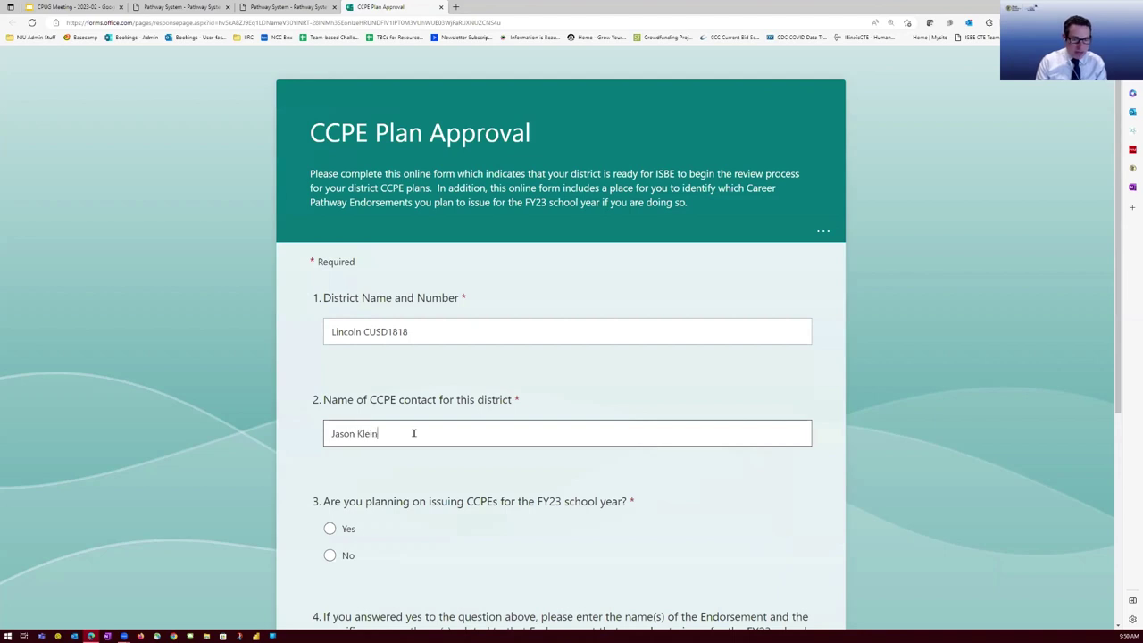
pyautogui.click(342, 557)
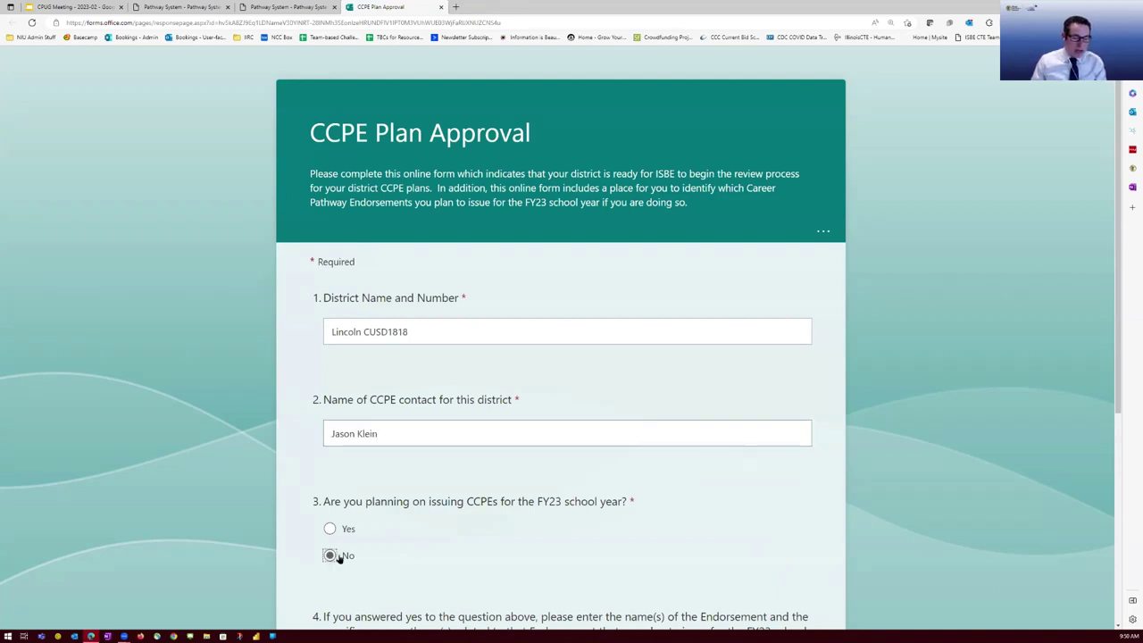
# Step: Try Yes for the FY23 CCPE question, then switch it back to No
pyautogui.scroll(-2, 689, 496)
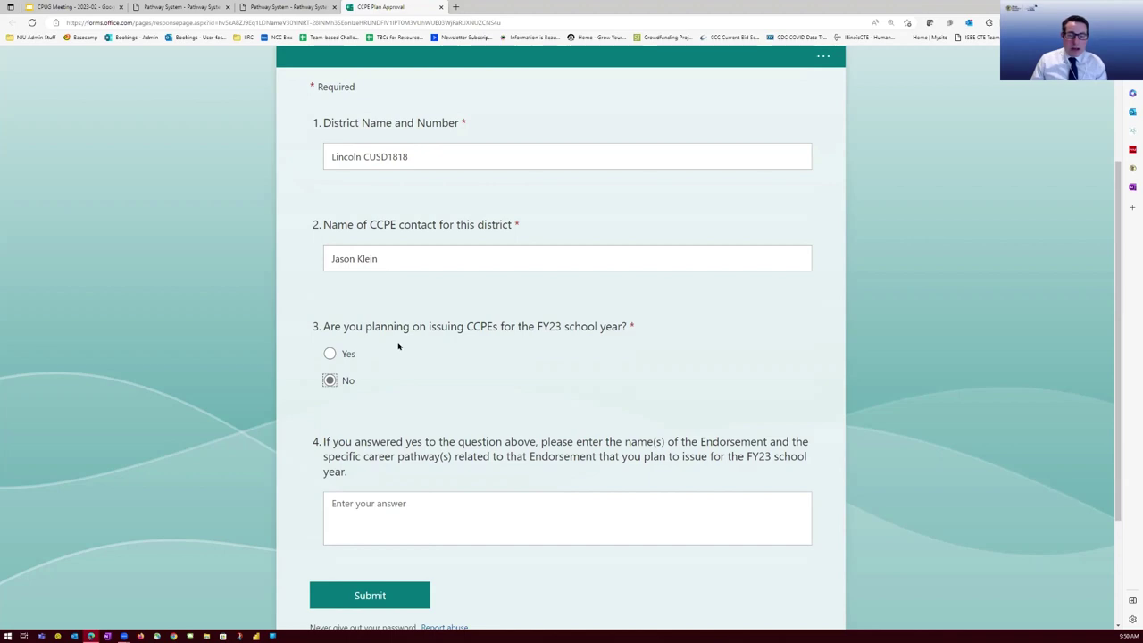
pyautogui.click(330, 354)
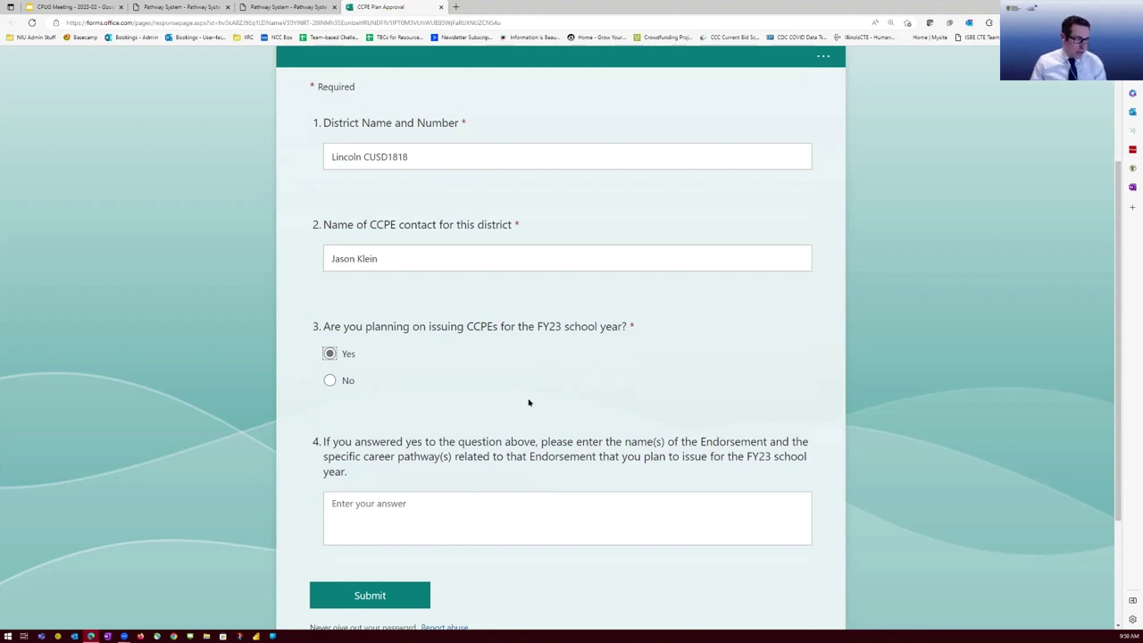
pyautogui.click(330, 381)
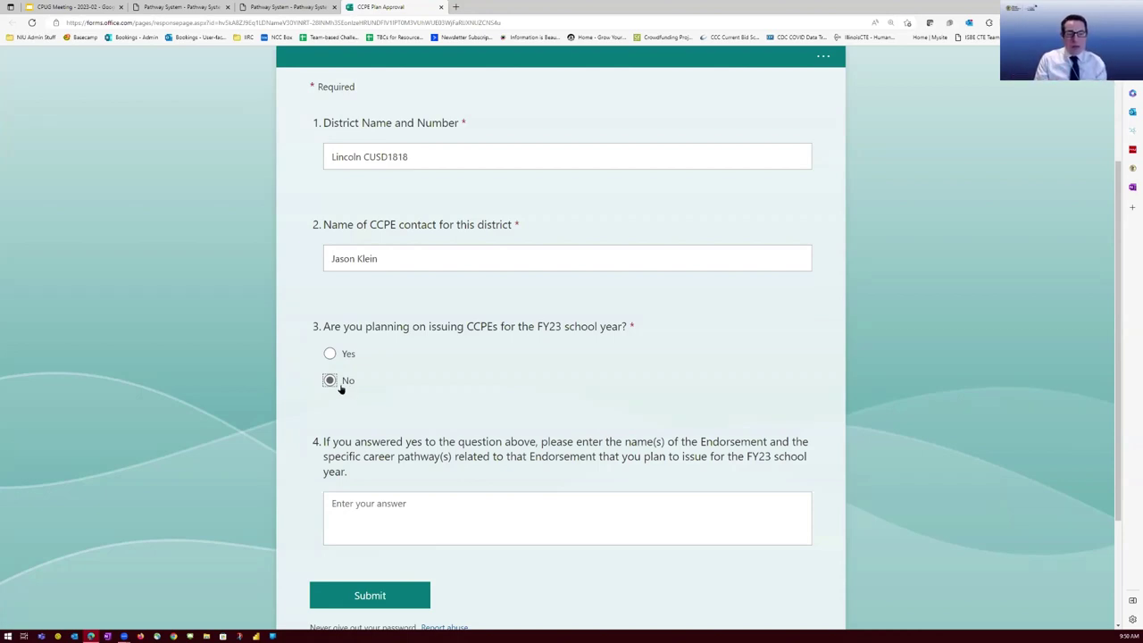
# Step: Enter 'Health Sciences and Technology - Nursing' as the question 4 answer
pyautogui.click(450, 506)
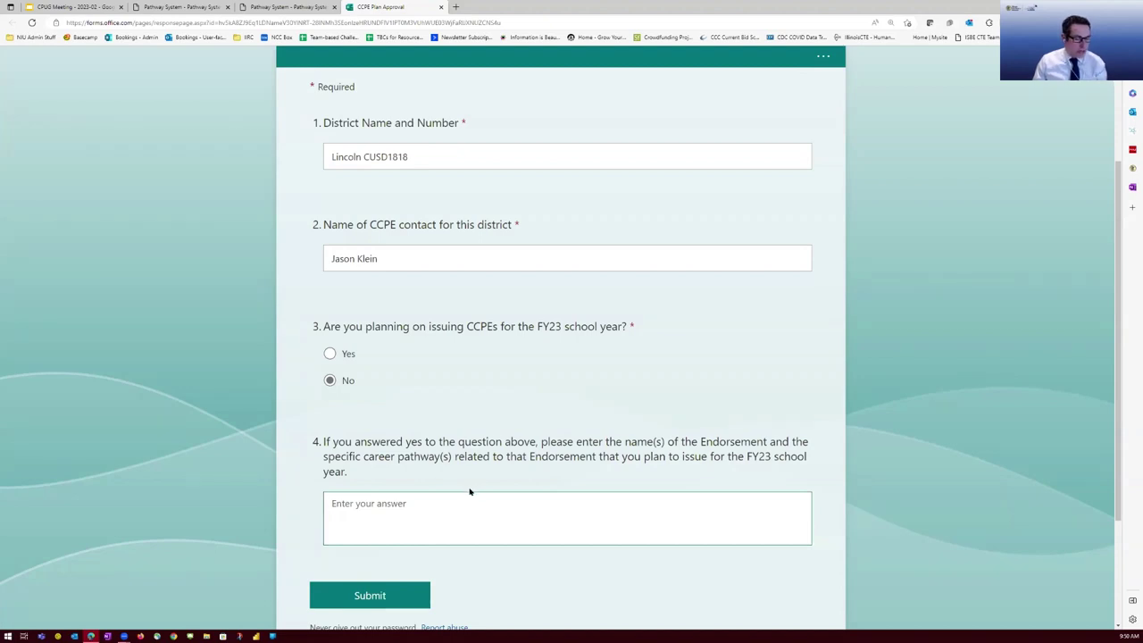
pyautogui.write('Engineering')
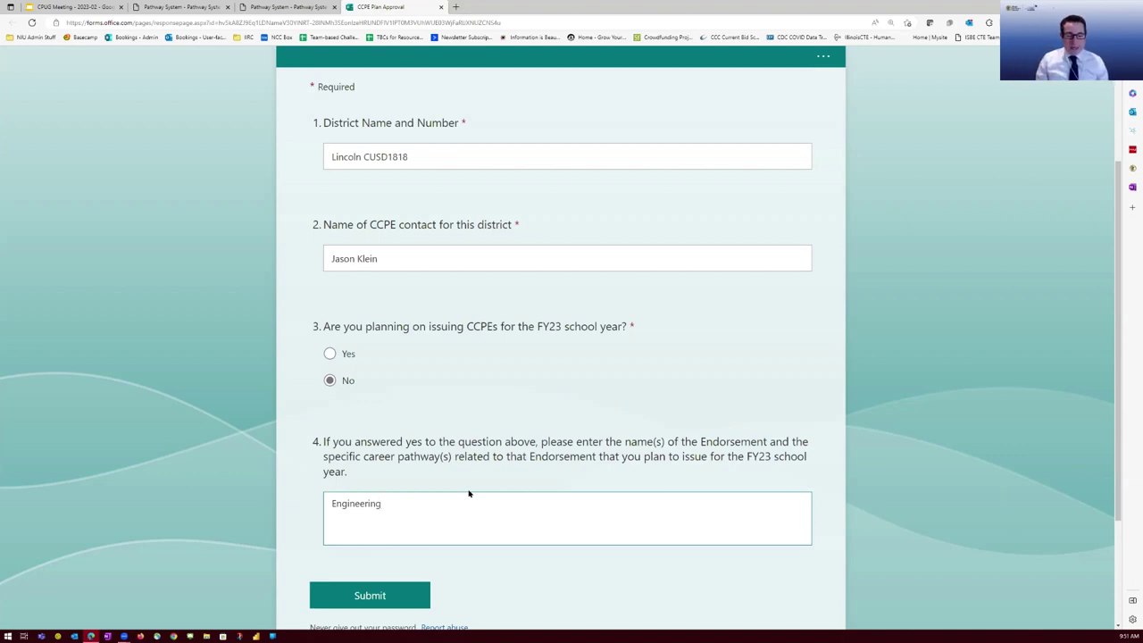
pyautogui.press('BackSpace')
pyautogui.press('BackSpace')
pyautogui.press('BackSpace')
pyautogui.press('BackSpace')
pyautogui.press('BackSpace')
pyautogui.press('BackSpace')
pyautogui.press('BackSpace')
pyautogui.press('BackSpace')
pyautogui.press('BackSpace')
pyautogui.press('BackSpace')
pyautogui.press('BackSpace')
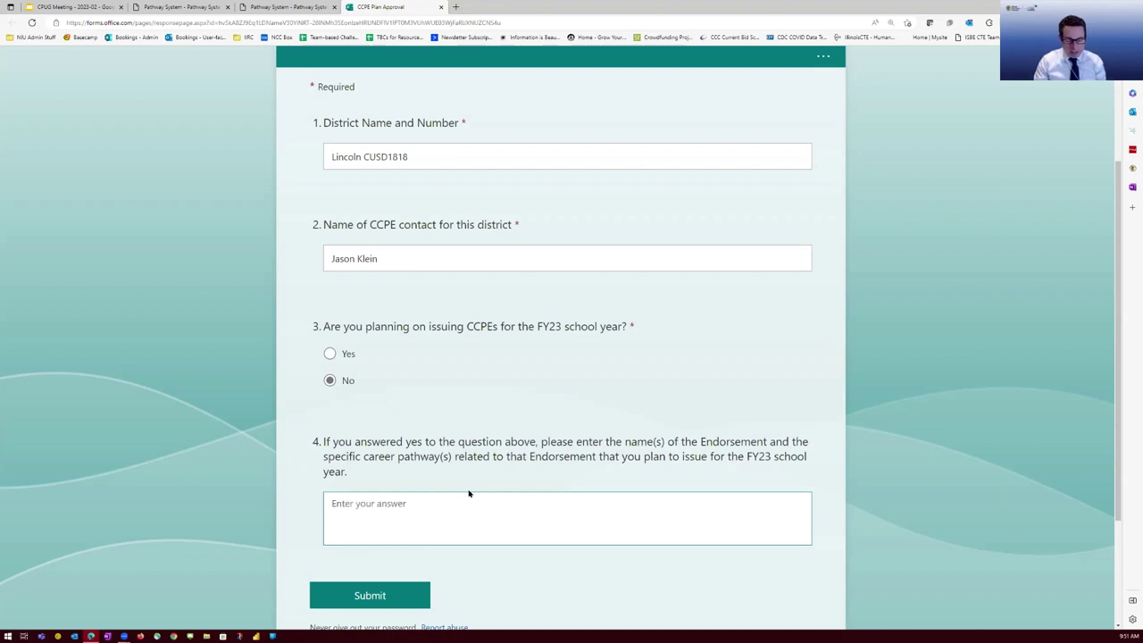
pyautogui.write('Healthe')
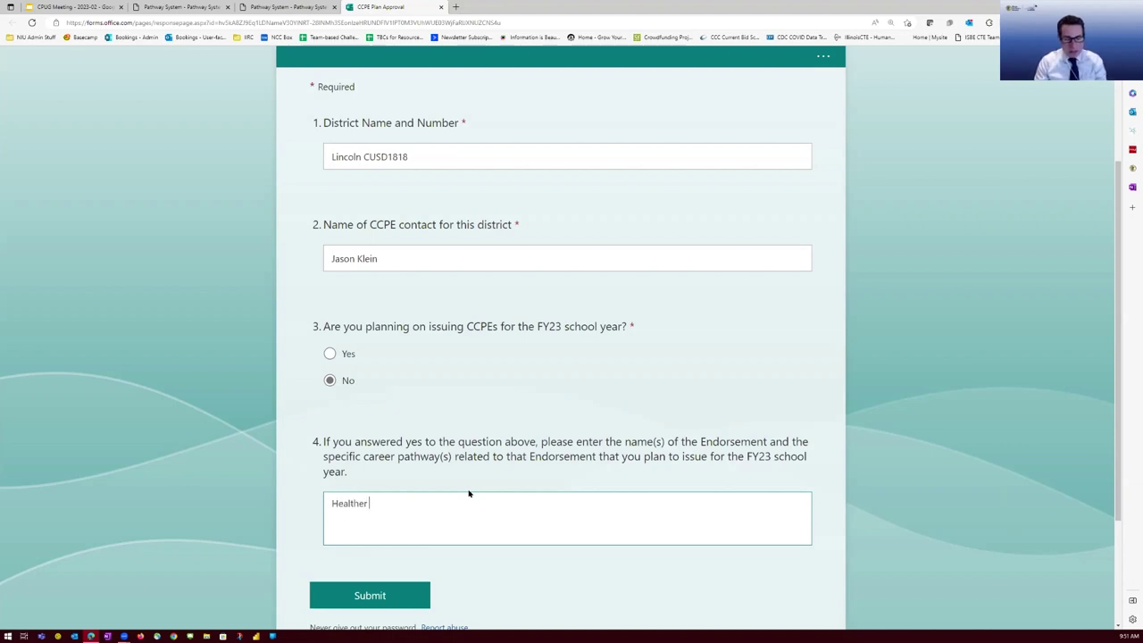
pyautogui.press('BackSpace')
pyautogui.write('Sciences and Technolog')
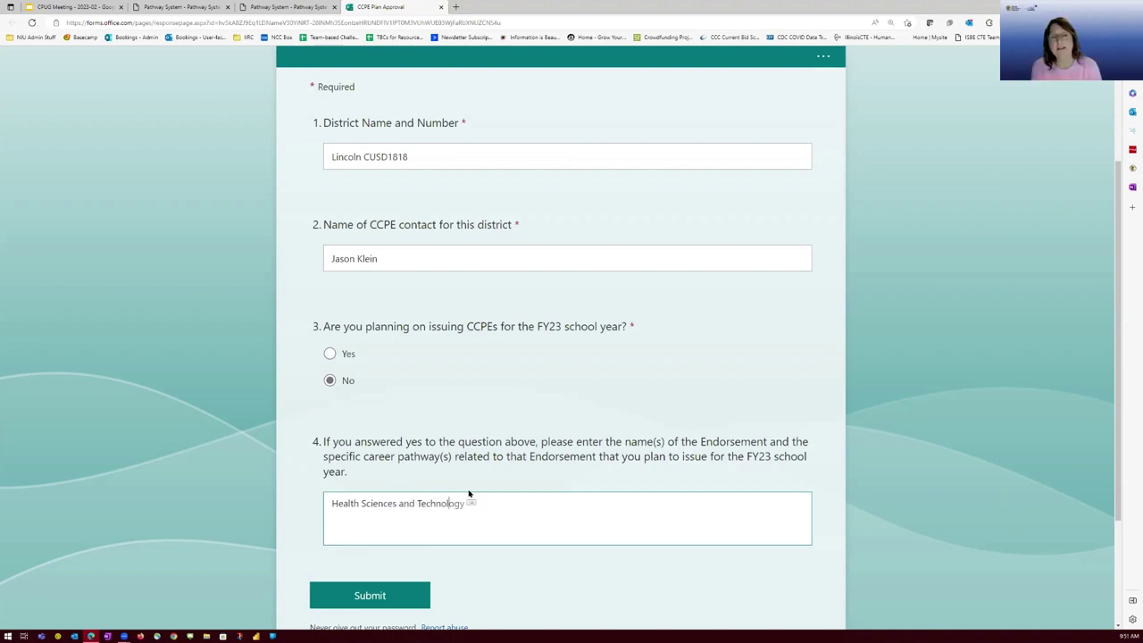
pyautogui.write('y - Nu')
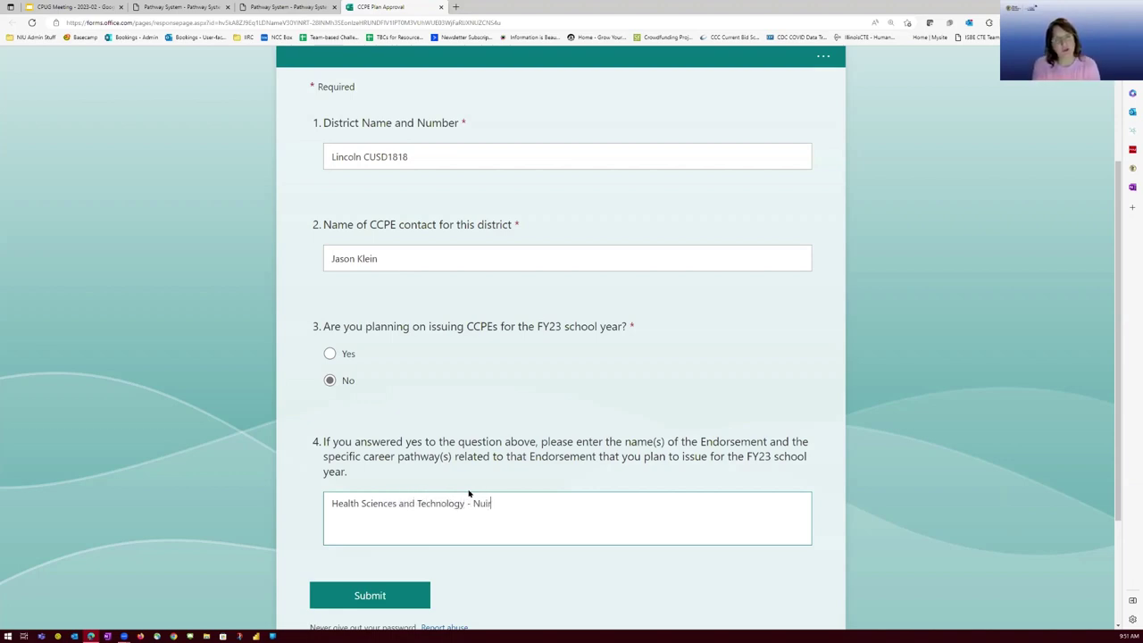
pyautogui.write('rsing')
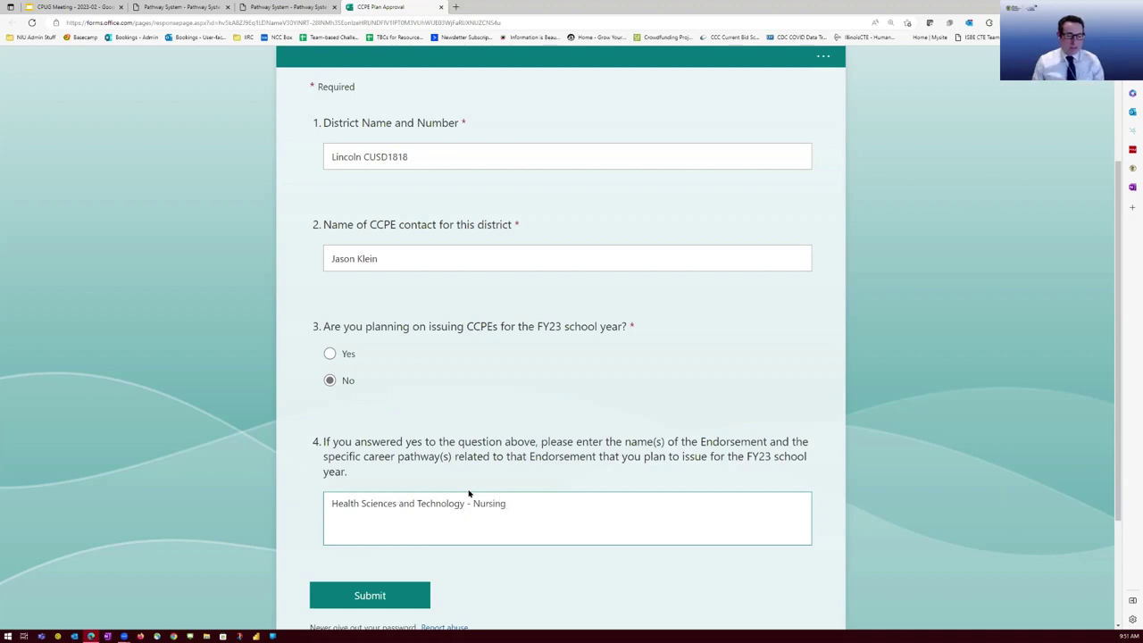
# Step: Answer Yes to the FY23 question and close the extra Pathway System tab
pyautogui.click(330, 354)
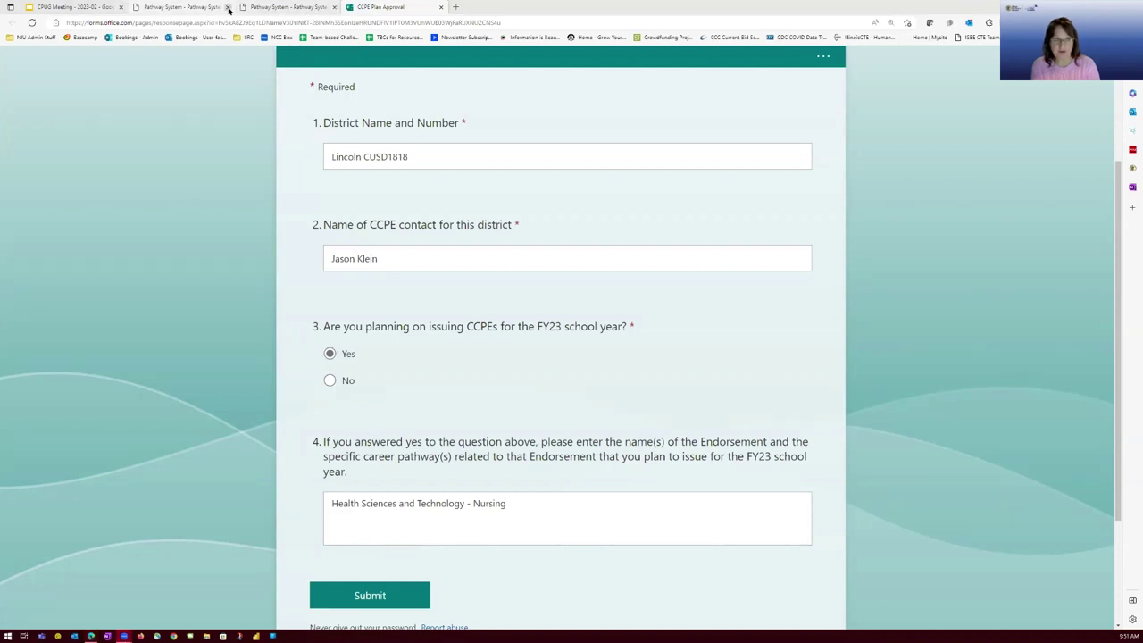
pyautogui.click(331, 7)
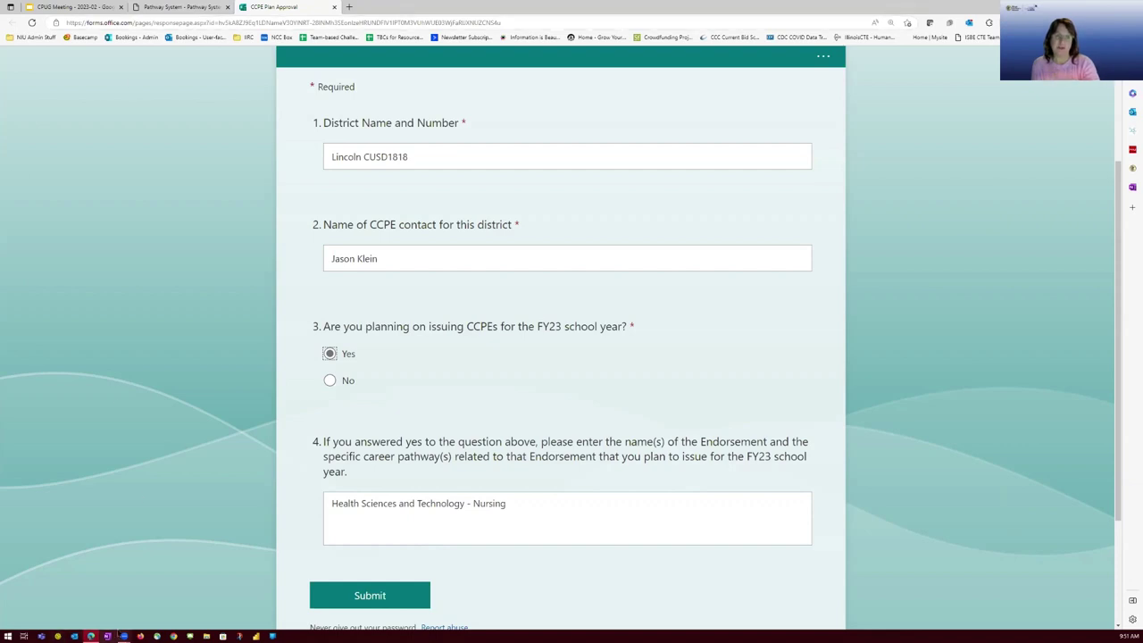
pyautogui.moveTo(107, 635)
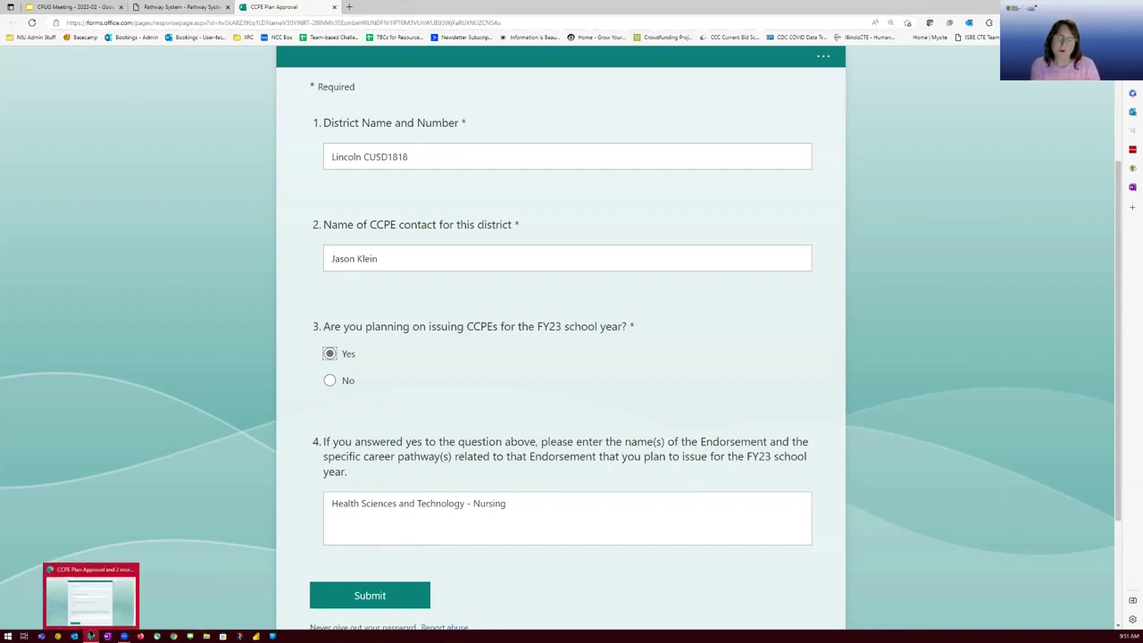
# Step: Copy the URL of the 'Complete this short form for ISBE' link on the When you are done... slide
pyautogui.click(72, 7)
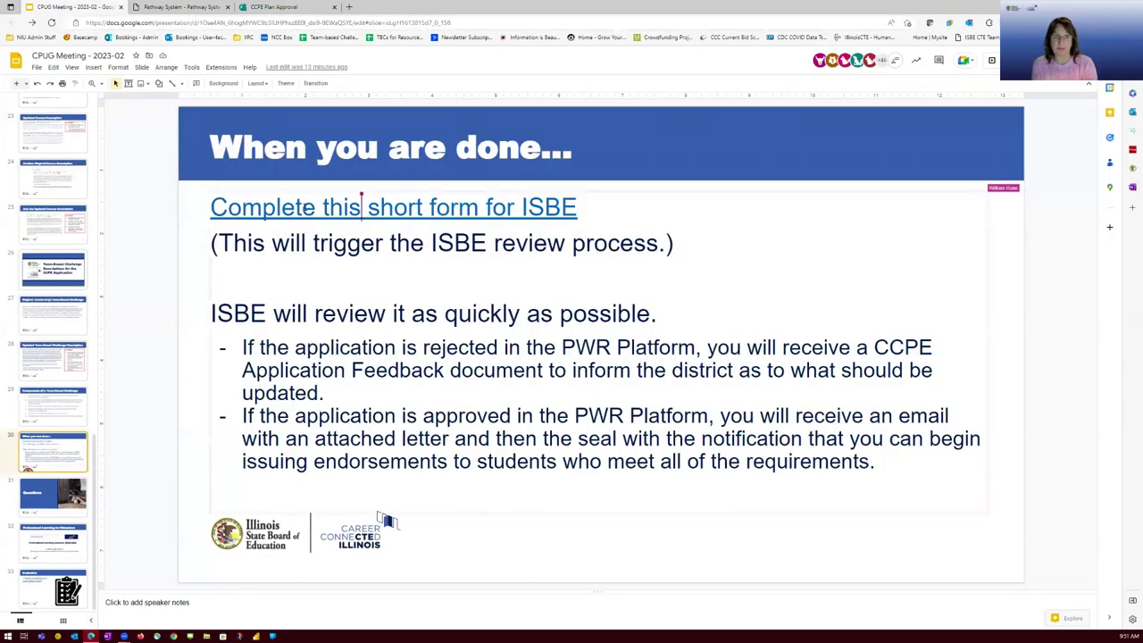
pyautogui.rightClick(305, 207)
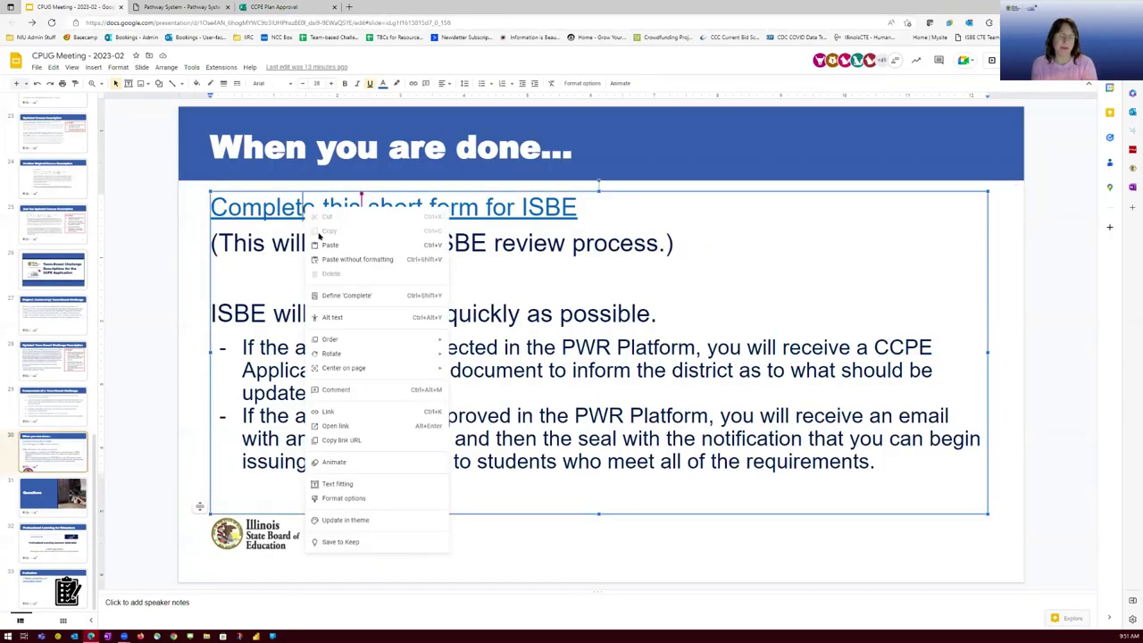
pyautogui.click(348, 440)
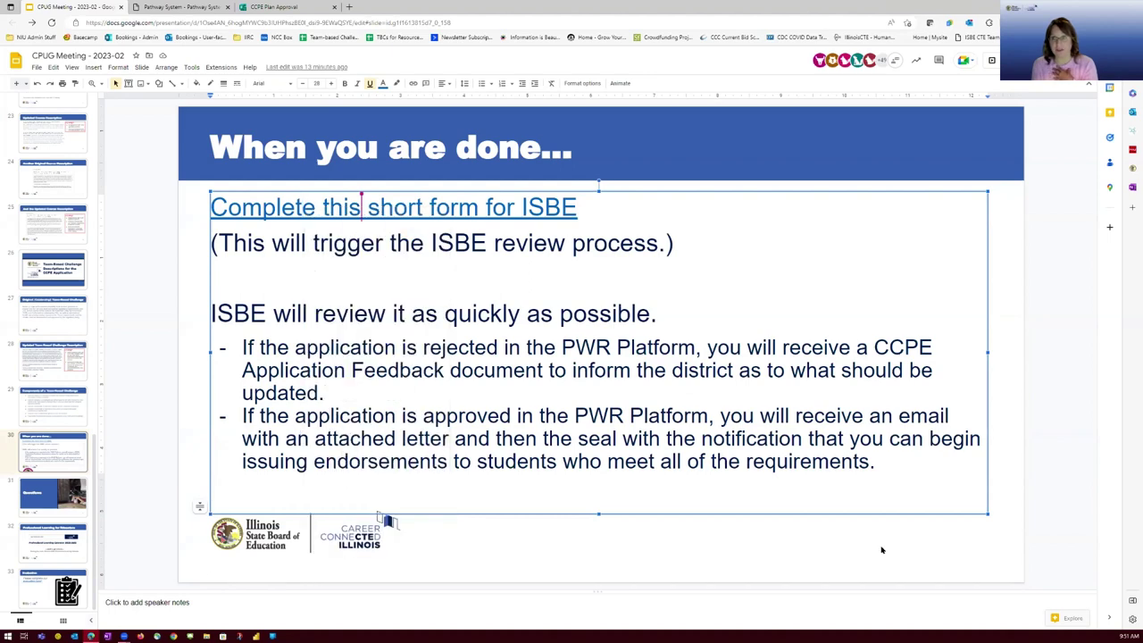